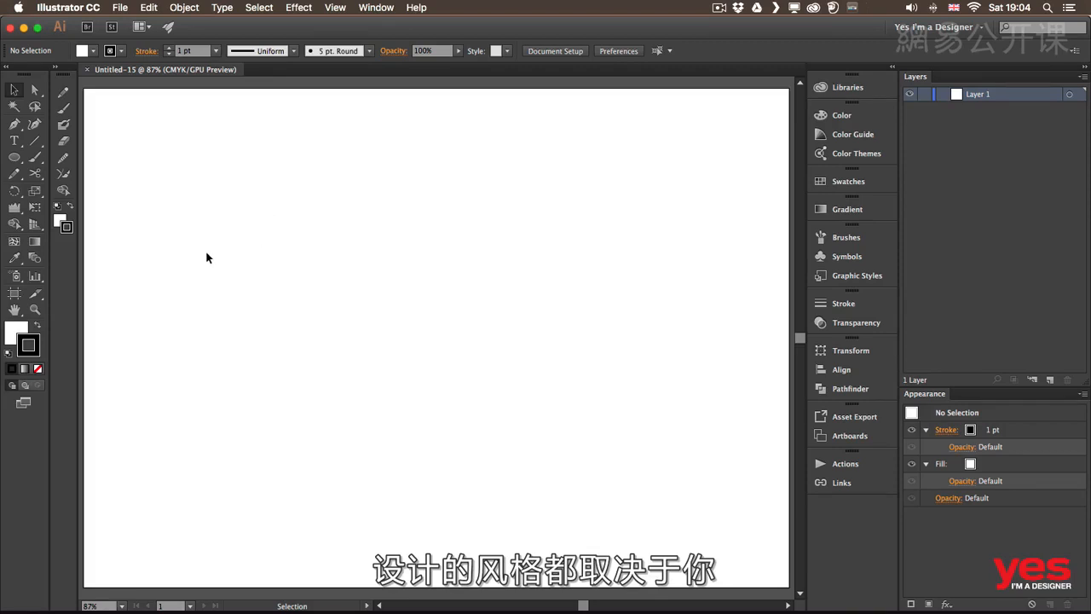
# - Draw an open S-shaped curve about 45 mm wide and 45 mm high with the Pen tool in the artboard's upper left area
pyautogui.press('p')
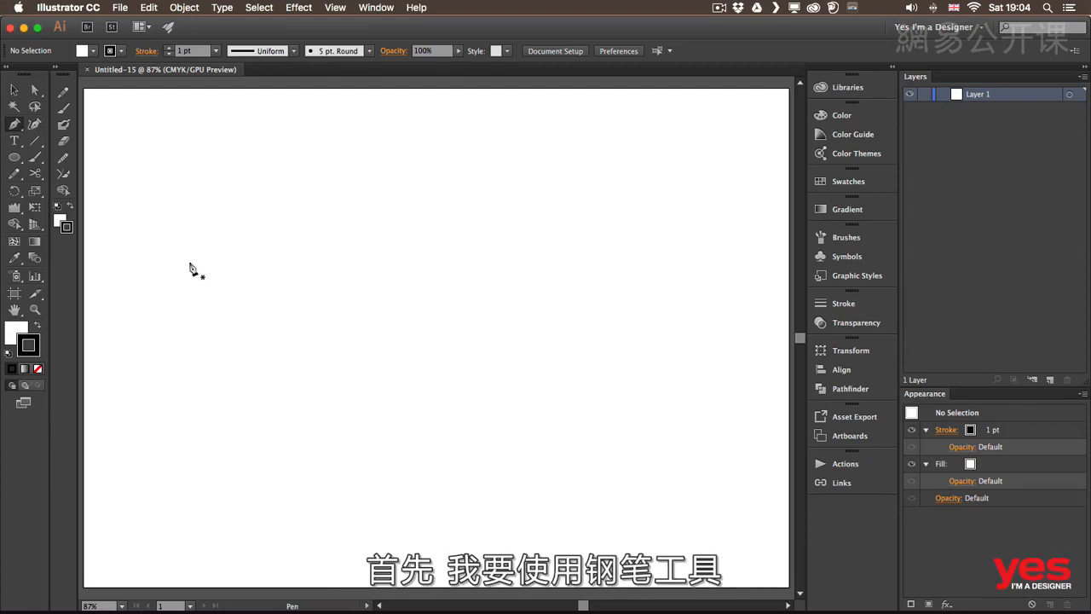
pyautogui.click(190, 262)
pyautogui.moveTo(231, 220); pyautogui.dragTo(267, 210)
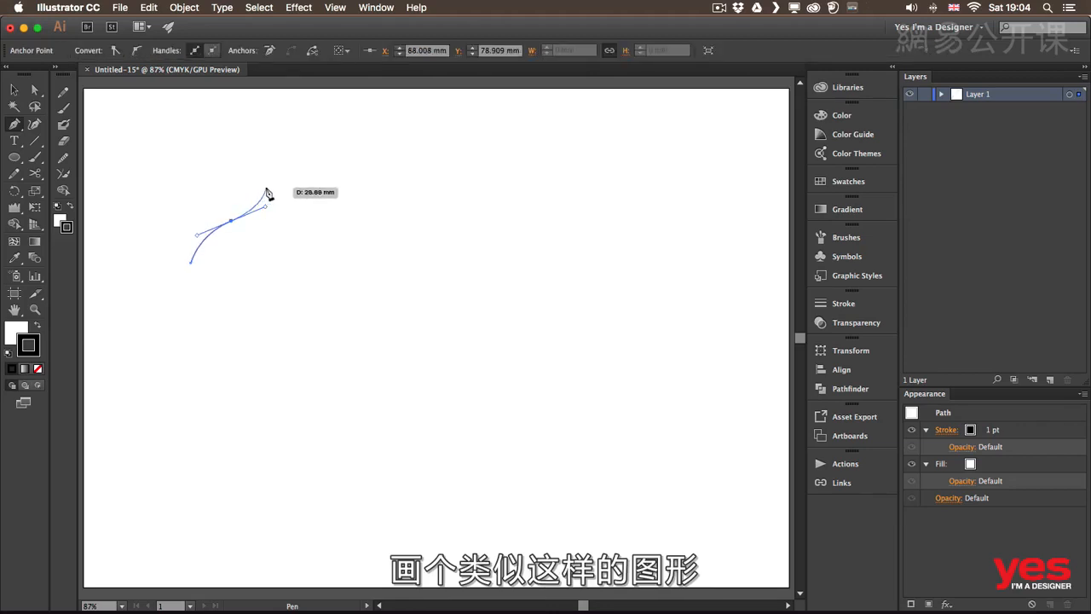
pyautogui.click(266, 188)
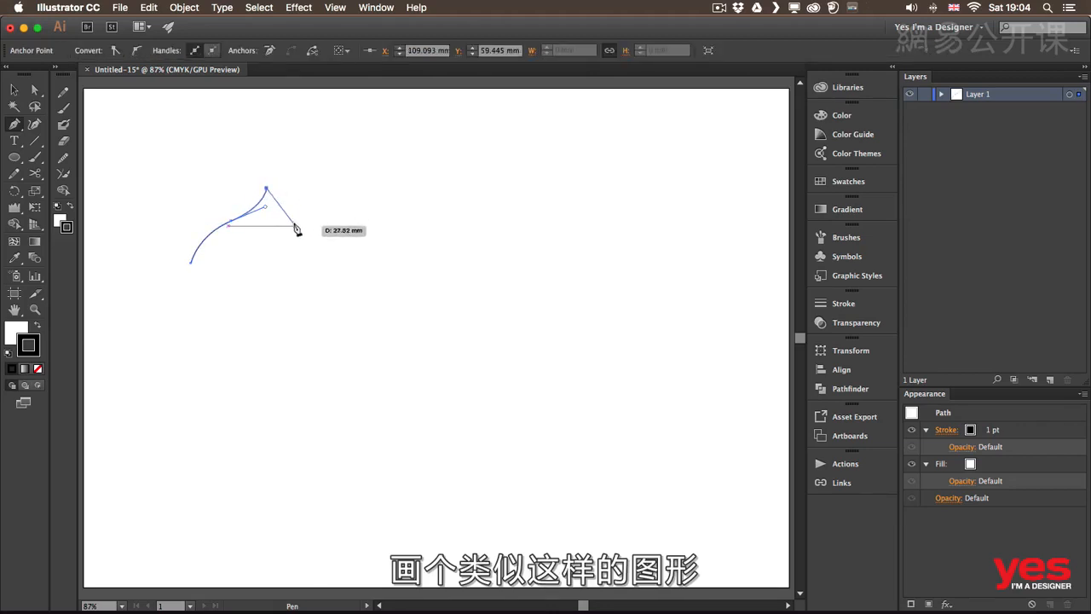
pyautogui.press('v')
pyautogui.click(304, 285)
# - Reflect a copy of the curve across a vertical axis through its upper endpoint to form a symmetrical pointed arch
pyautogui.press('super+a')
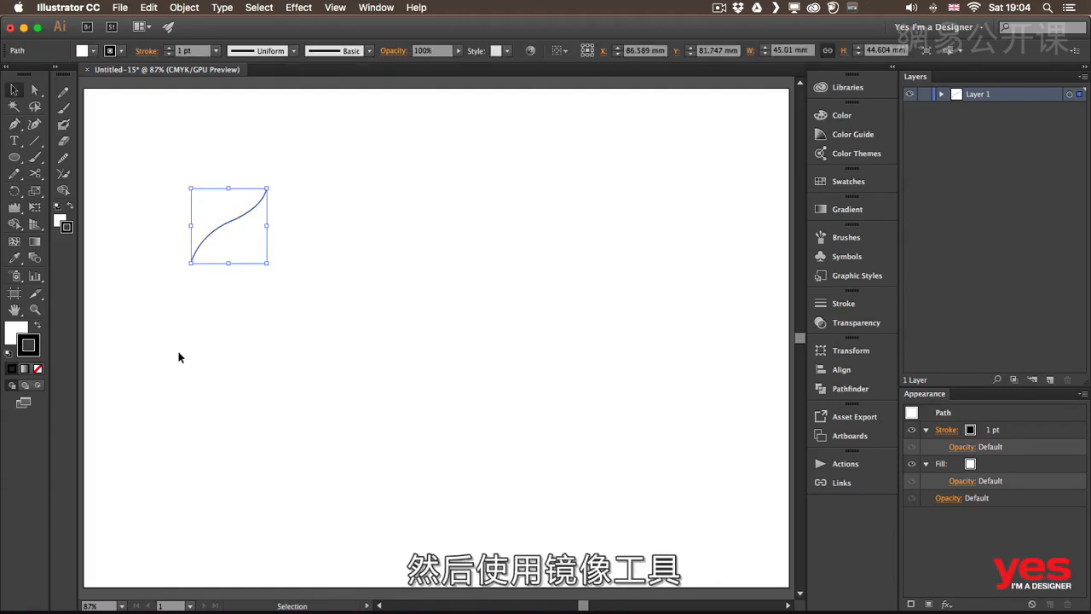
pyautogui.press('o')
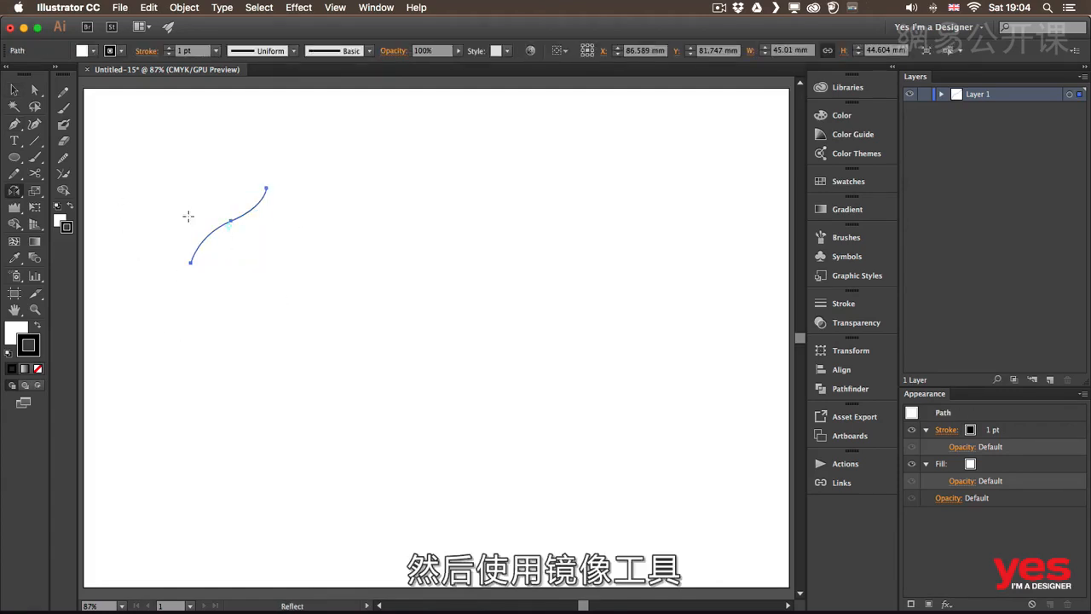
pyautogui.click(266, 187)
pyautogui.keyDown('alt'); pyautogui.keyDown('shift'); pyautogui.moveTo(213, 238); pyautogui.dragTo(345, 204); pyautogui.keyUp('shift'); pyautogui.keyUp('alt')
pyautogui.press('v')
pyautogui.click(418, 206)
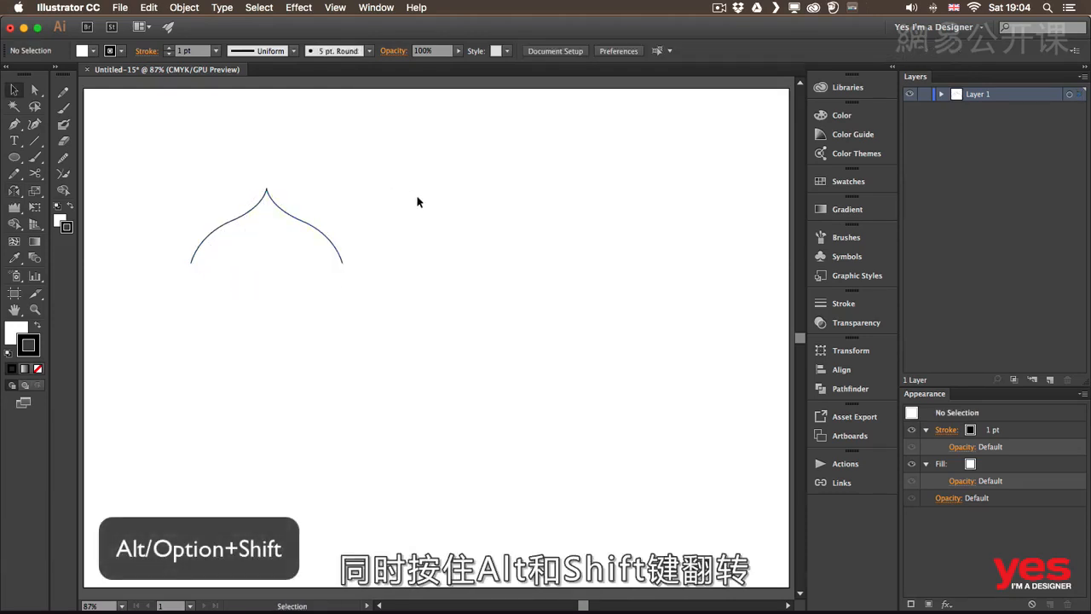
# - Join the overlapping endpoints of the two mirrored curves at the arch's peak into one path
pyautogui.moveTo(214, 173); pyautogui.dragTo(268, 307)
pyautogui.click(260, 161)
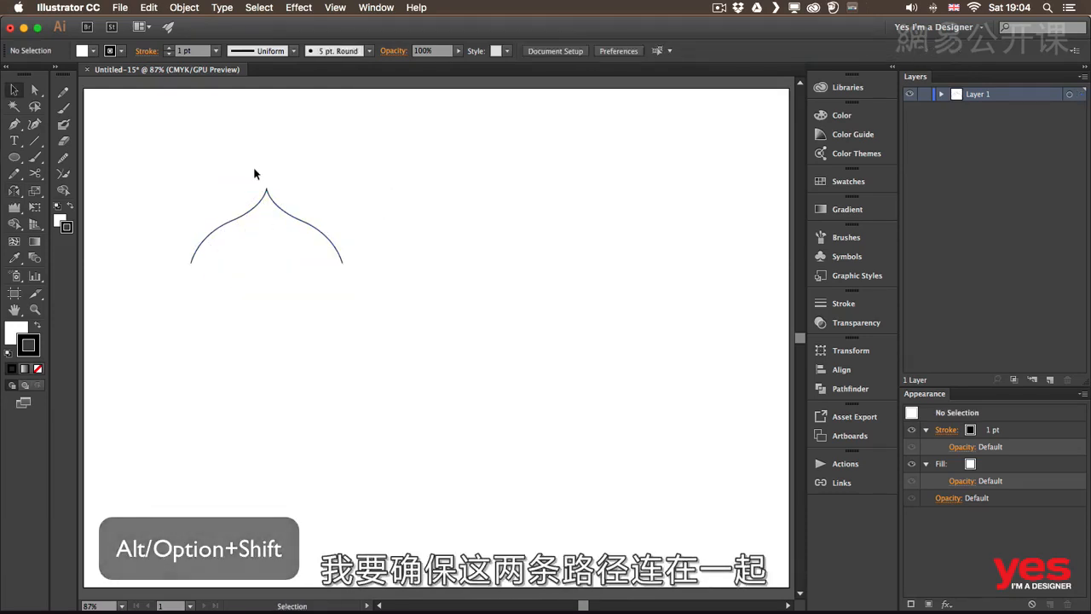
pyautogui.press('a')
pyautogui.moveTo(256, 172); pyautogui.dragTo(286, 210)
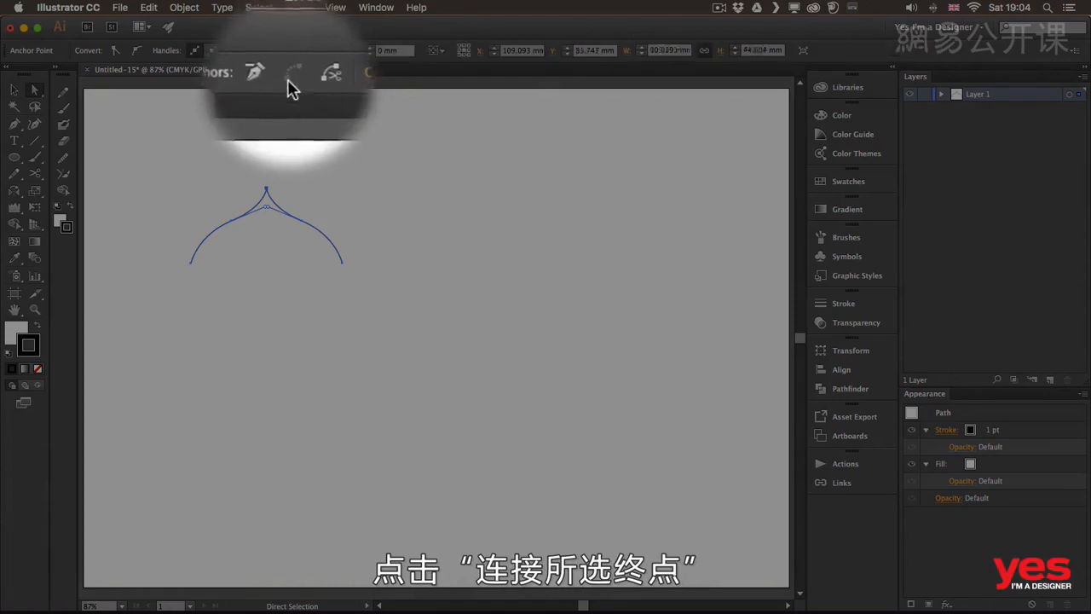
pyautogui.click(274, 50)
# - Reposition the joined arch slightly higher and duplicate it about 15 mm straight down
pyautogui.press('v')
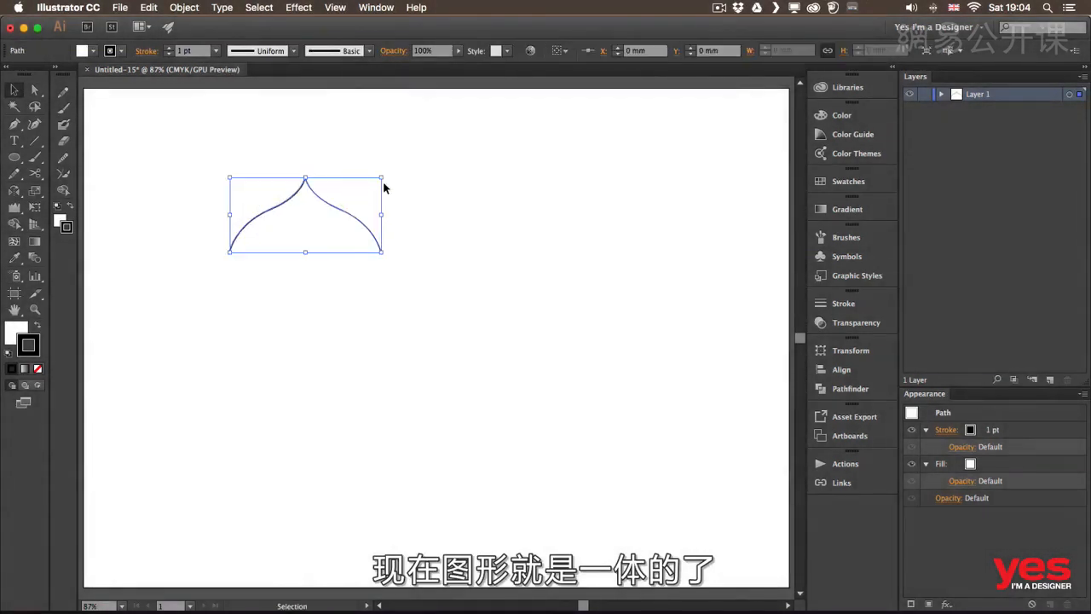
pyautogui.moveTo(353, 212); pyautogui.dragTo(311, 213)
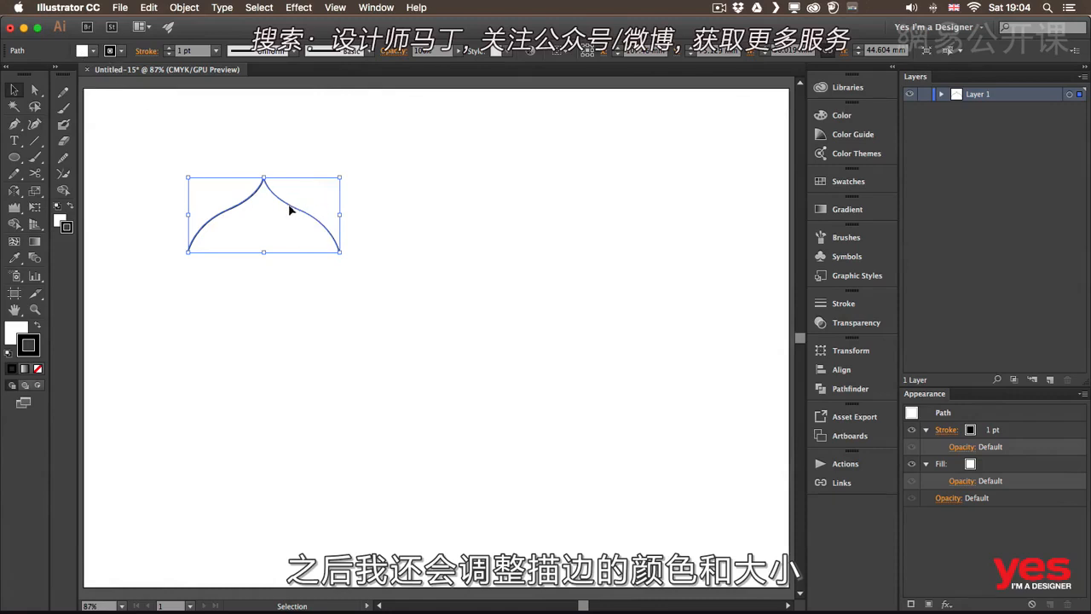
pyautogui.moveTo(292, 208); pyautogui.dragTo(290, 235)
pyautogui.click(352, 171)
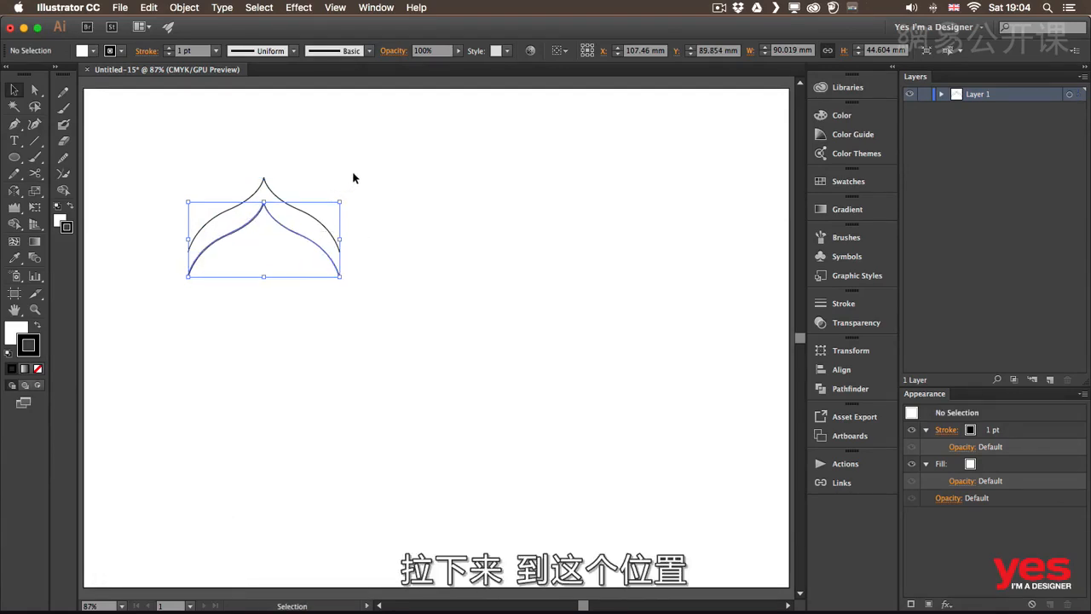
# - Raise both bottom endpoints of the upper arch together until it runs roughly parallel to the lower arch
pyautogui.press('a')
pyautogui.click(188, 253)
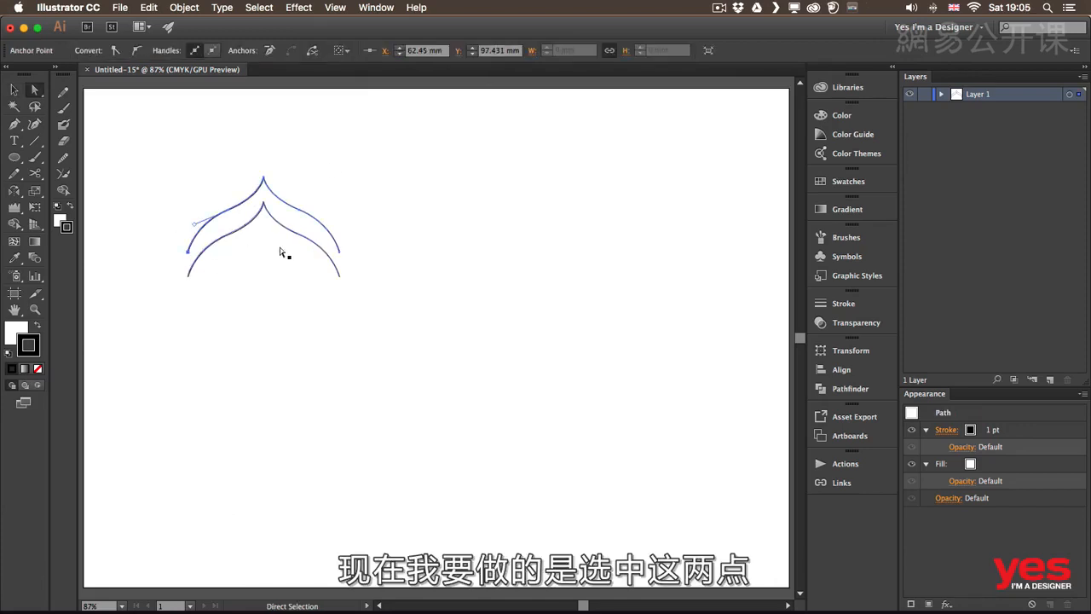
pyautogui.keyDown('shift'); pyautogui.click(338, 253); pyautogui.keyUp('shift')
pyautogui.keyDown('shift'); pyautogui.click(339, 253); pyautogui.keyUp('shift')
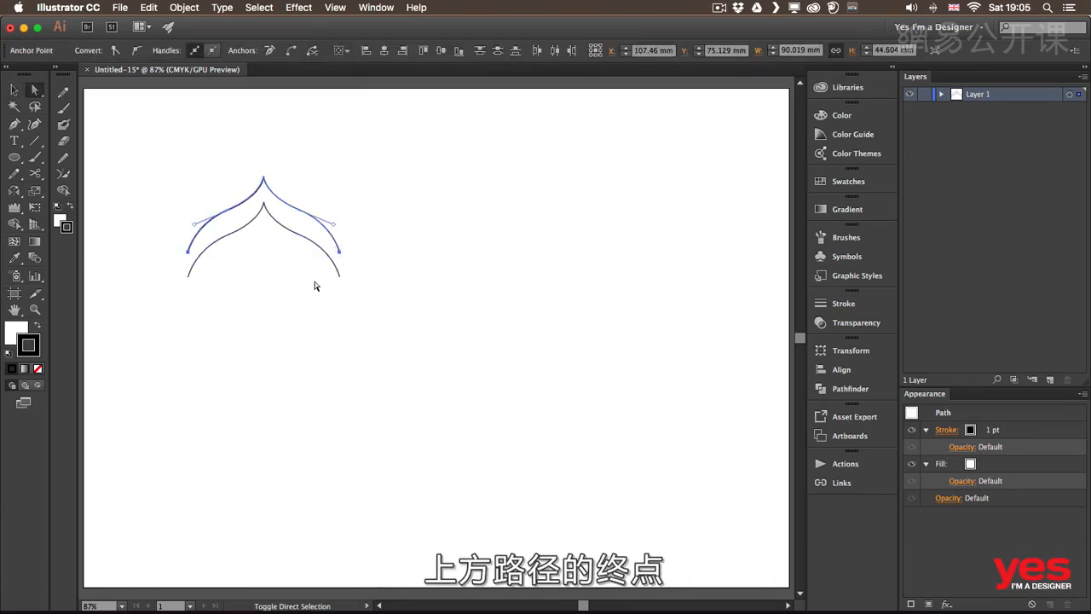
pyautogui.press('Up')
pyautogui.press('Up')
pyautogui.press('Up')
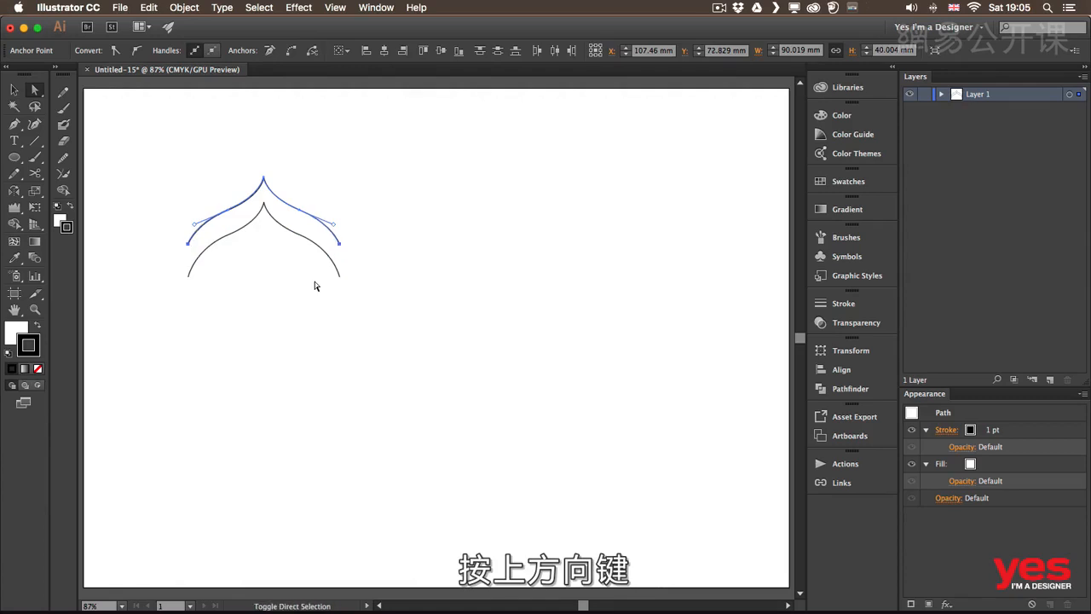
pyautogui.press('Up')
pyautogui.press('Up')
pyautogui.press('Up')
pyautogui.click(417, 328)
pyautogui.press('v')
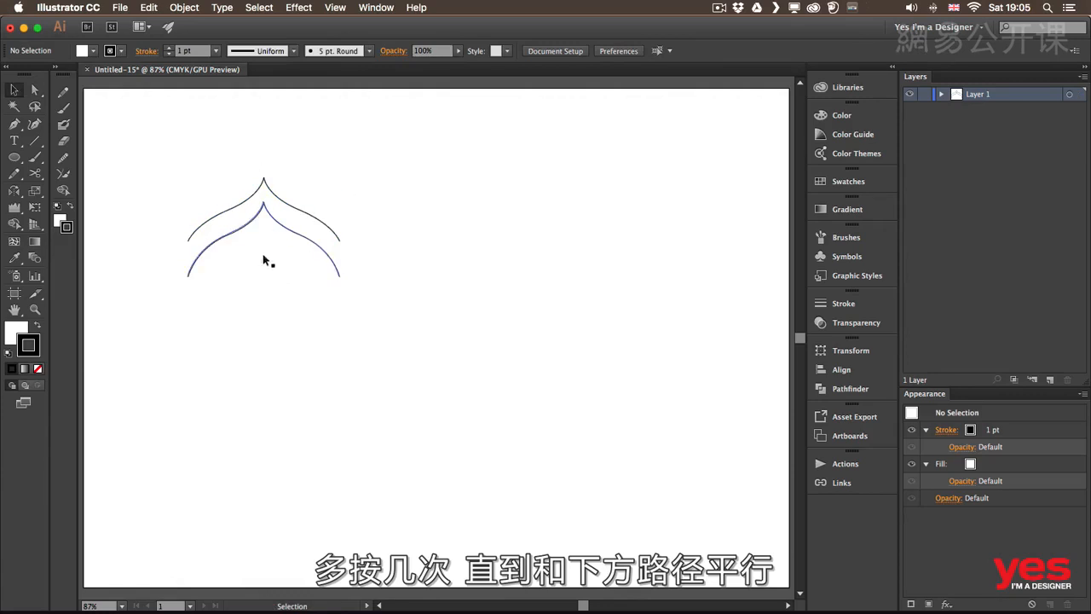
# - Nudge the lower arch up about 5 mm, closer to the upper arch
pyautogui.click(298, 240)
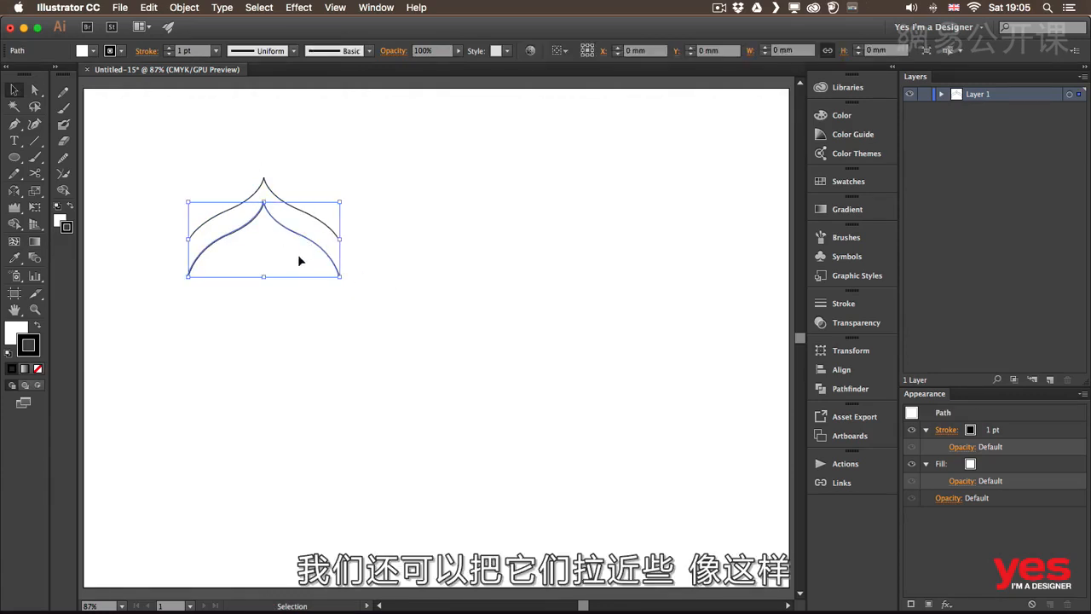
pyautogui.press('Up')
pyautogui.press('Up')
pyautogui.press('Up')
pyautogui.press('Up')
pyautogui.press('Up')
pyautogui.press('Up')
pyautogui.press('Up')
pyautogui.press('Up')
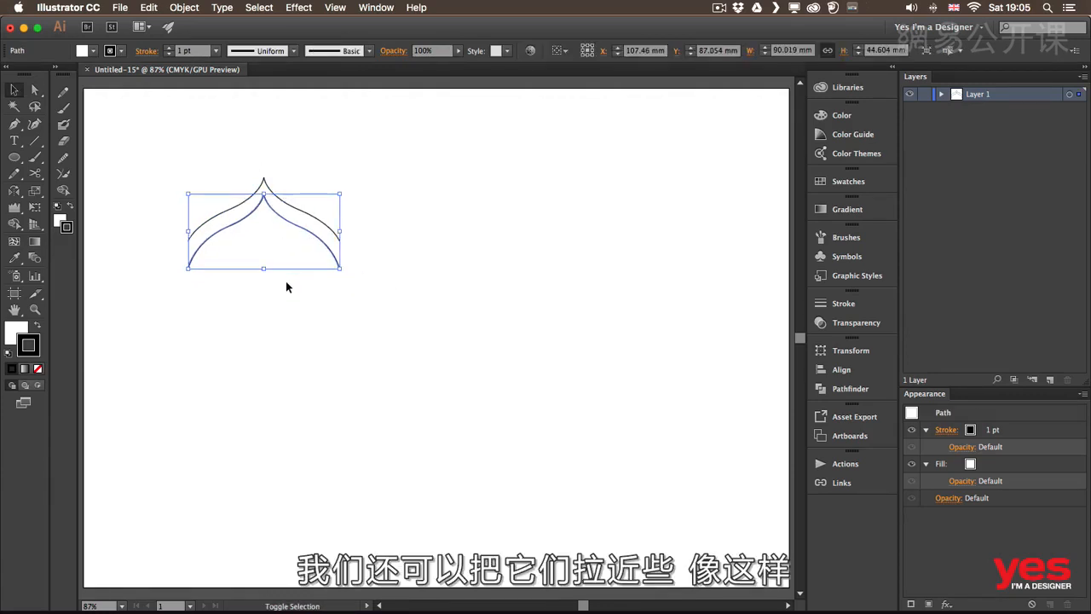
# - Raise the peak anchor point of the upper arch slightly
pyautogui.press('a')
pyautogui.click(261, 166)
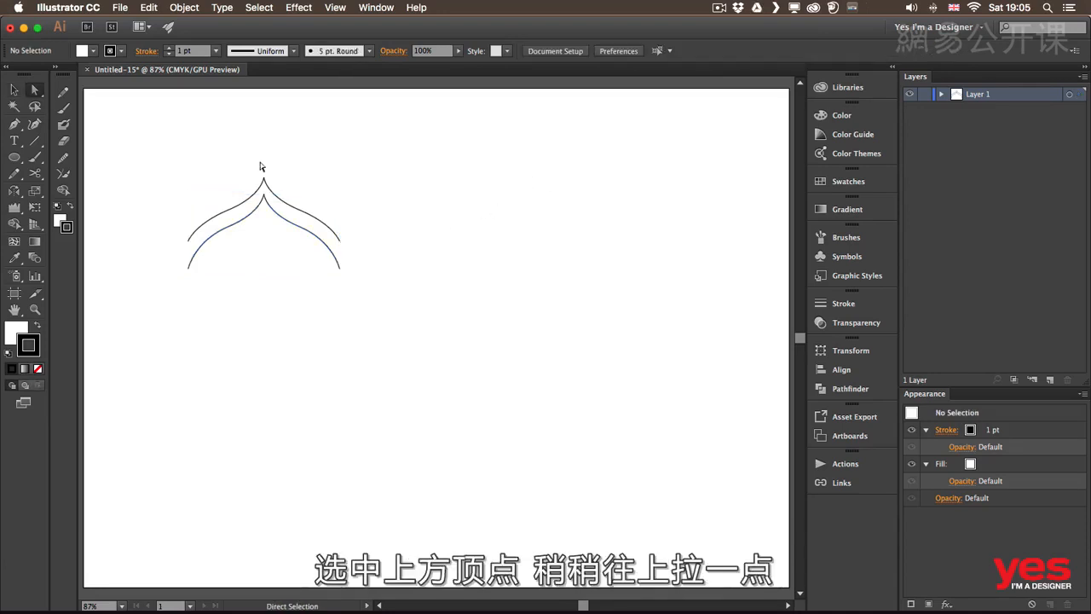
pyautogui.moveTo(272, 184); pyautogui.dragTo(278, 184)
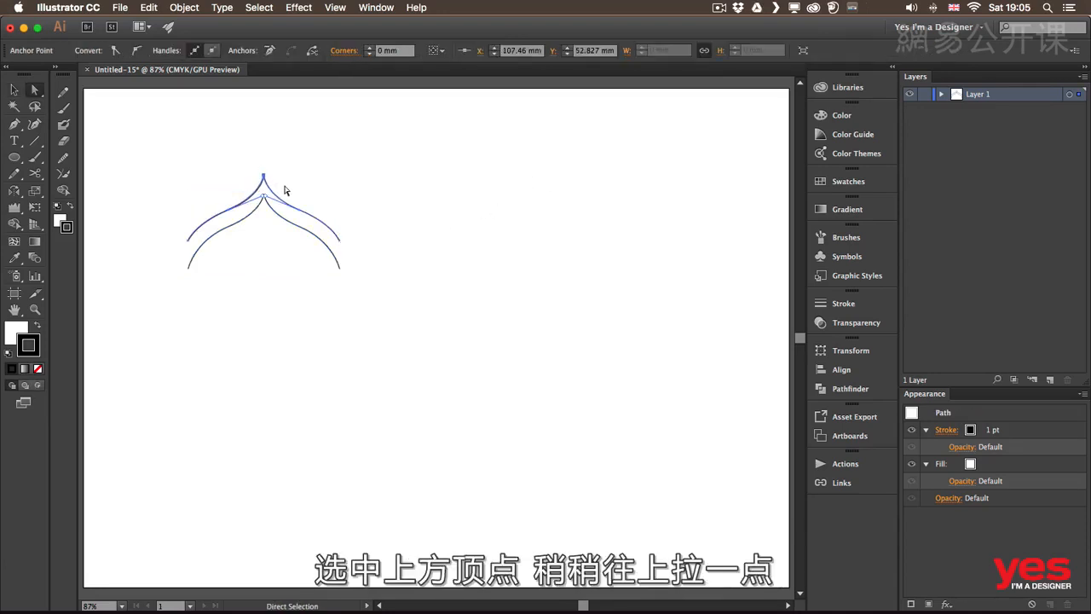
pyautogui.click(352, 176)
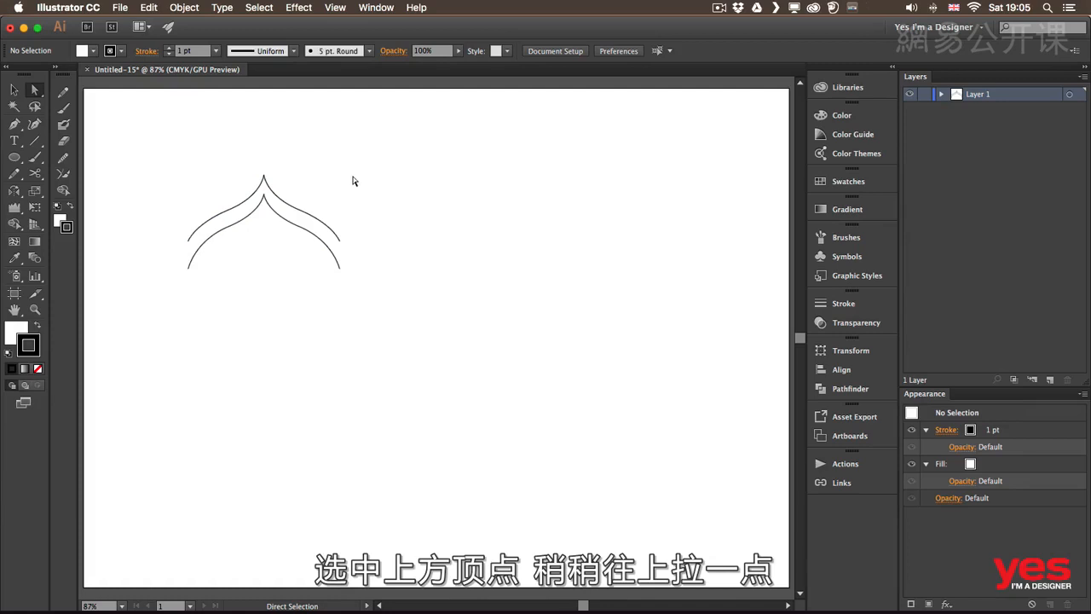
# - Give the lower arch a dashed stroke with round caps
pyautogui.scroll(-2, 333, 157)
pyautogui.press('super+1')
pyautogui.press('super+equal')
pyautogui.hscroll(-3, 401, 204)
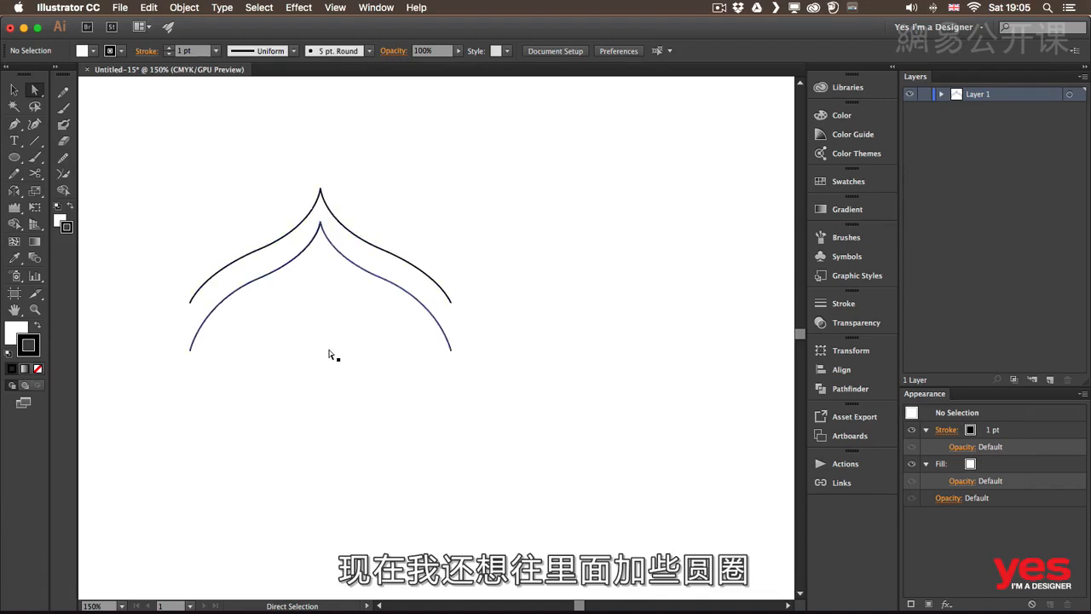
pyautogui.press('v')
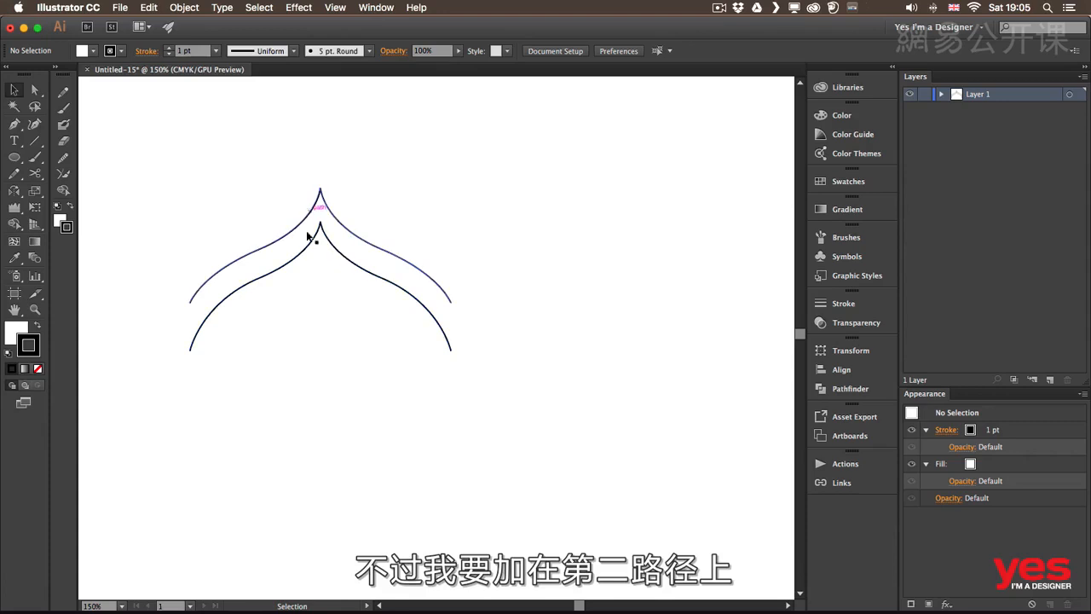
pyautogui.click(349, 275)
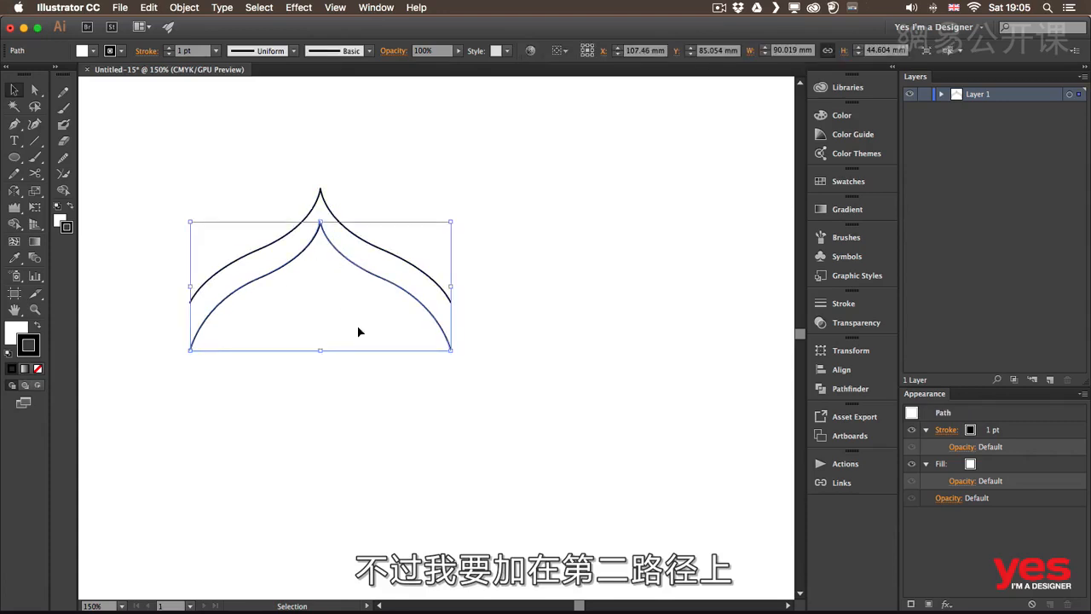
pyautogui.click(146, 52)
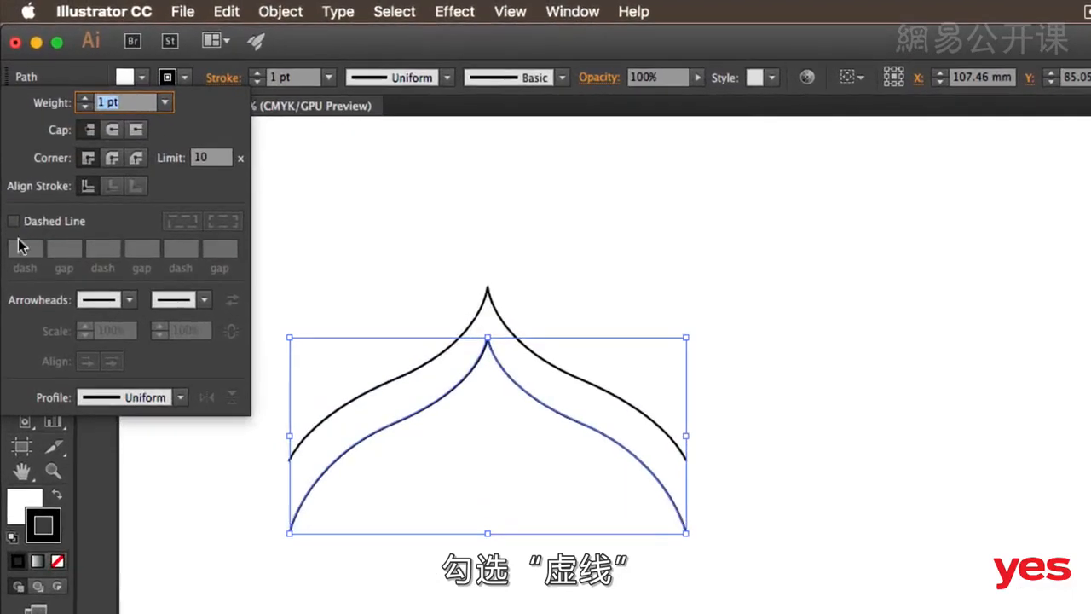
pyautogui.click(10, 145)
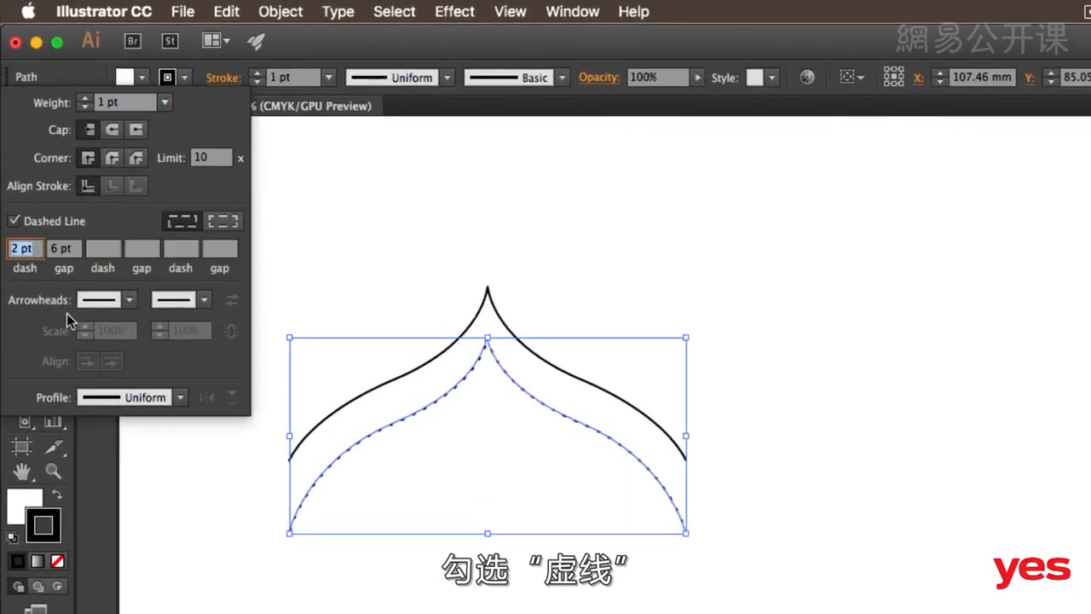
pyautogui.click(111, 130)
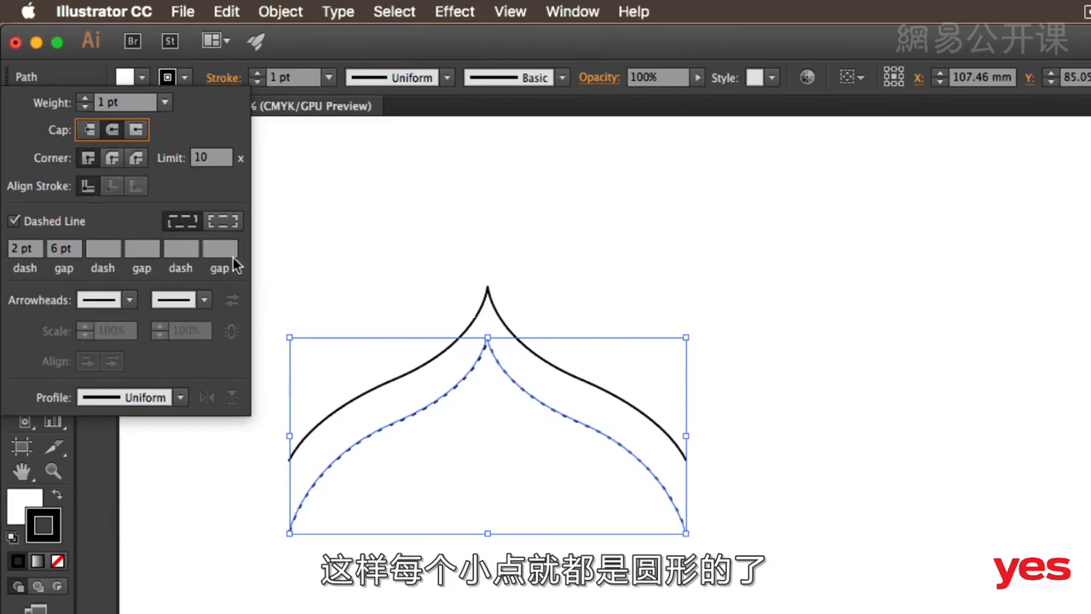
# - Set the lower arch's stroke weight to 5 pt and its dash length to 0 pt to get round dots
pyautogui.click(84, 99)
pyautogui.click(84, 98)
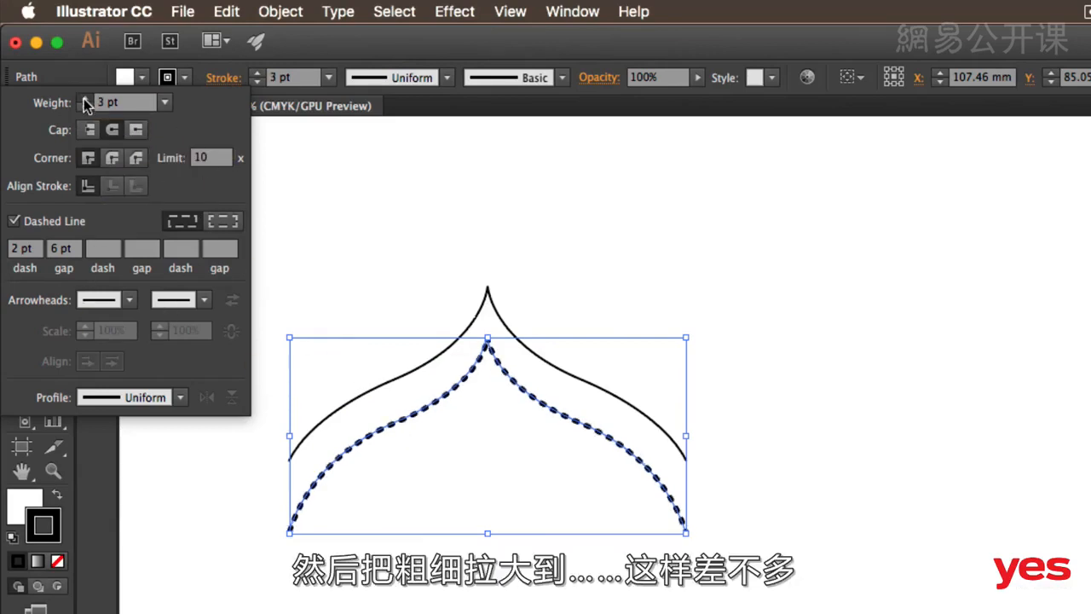
pyautogui.click(84, 98)
pyautogui.click(85, 99)
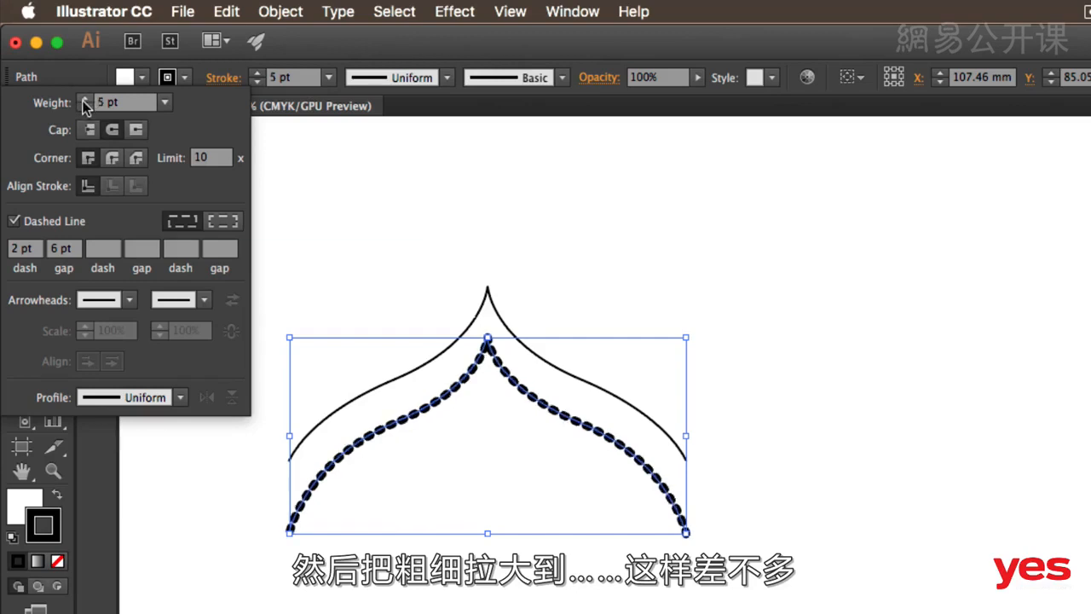
pyautogui.click(37, 248)
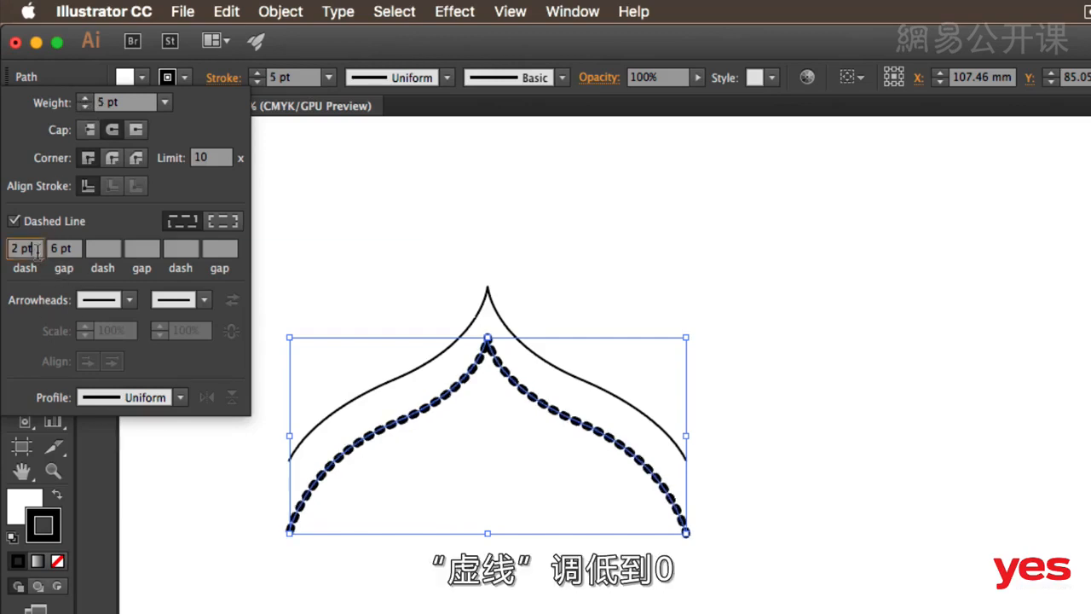
pyautogui.press('Down')
pyautogui.press('Down')
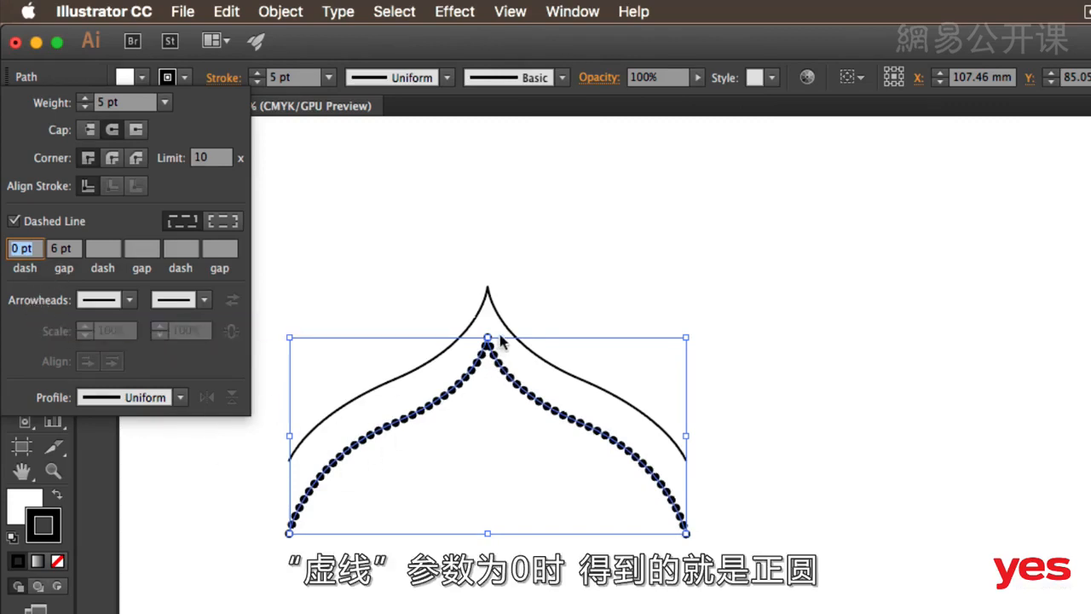
# - Set the gap between the lower arch's dots to 11 pt
pyautogui.click(75, 252)
pyautogui.press('Up')
pyautogui.press('Up')
pyautogui.press('Up')
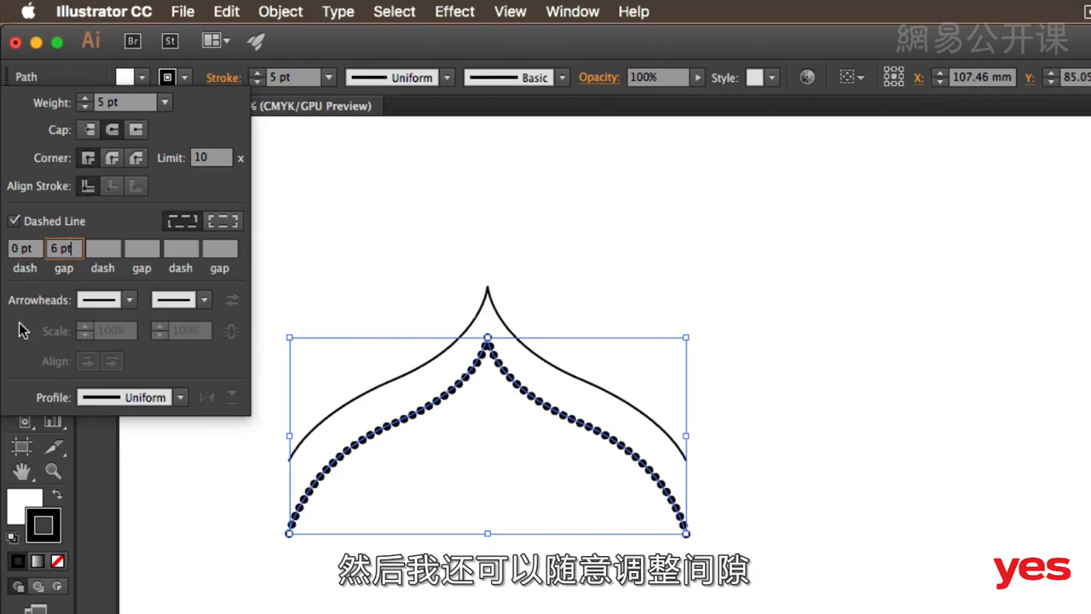
pyautogui.press('Up')
pyautogui.press('Up')
pyautogui.press('Up')
pyautogui.press('Up')
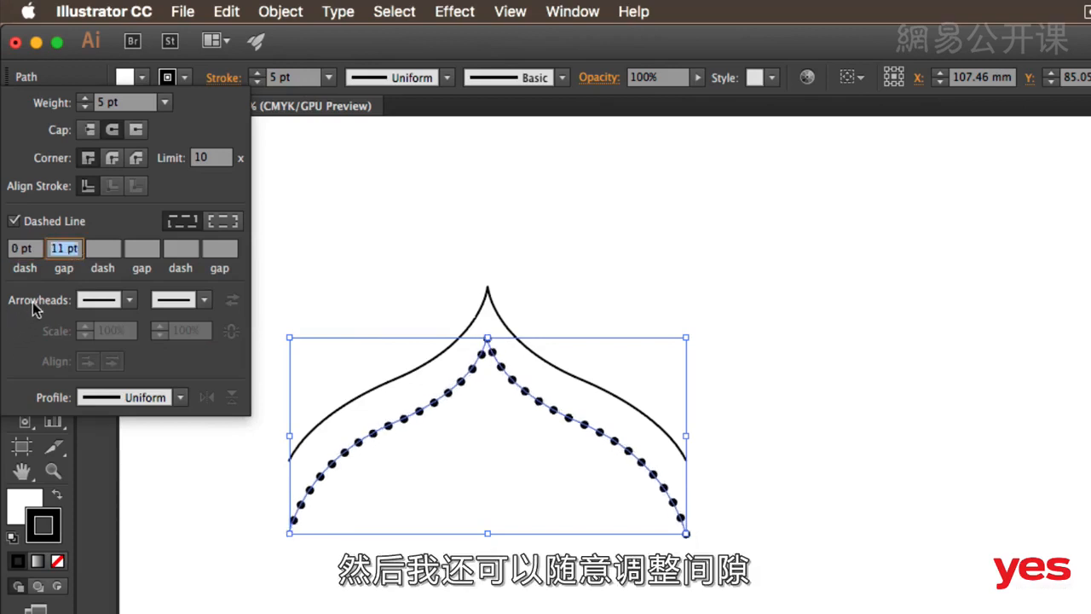
pyautogui.press('Down')
pyautogui.press('Down')
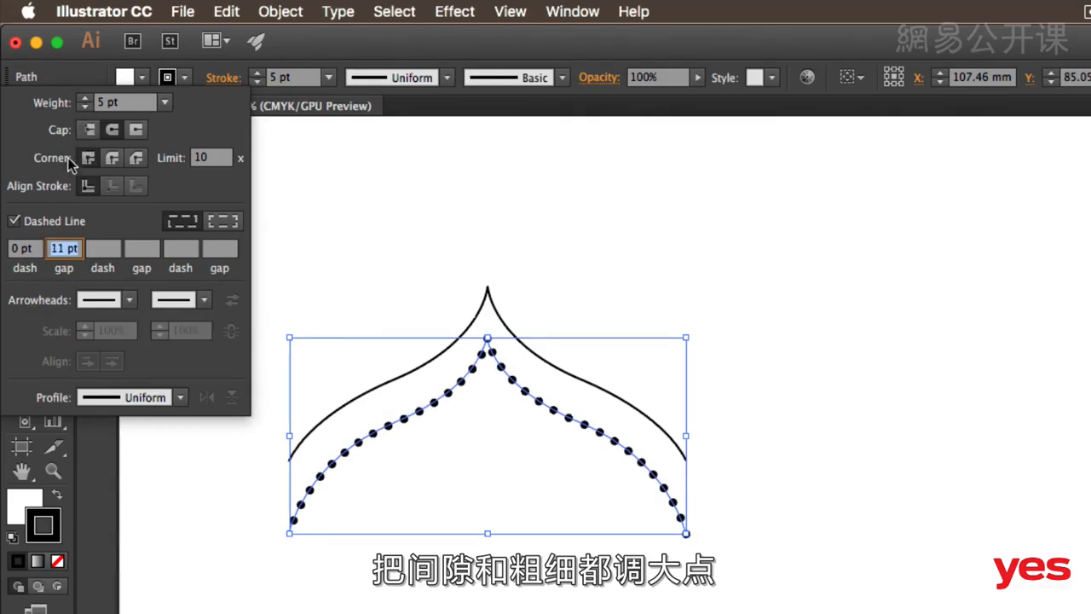
# - Enlarge the lower arch's dots to a 7 pt stroke weight and widen the gap to 13 pt
pyautogui.click(86, 98)
pyautogui.click(86, 98)
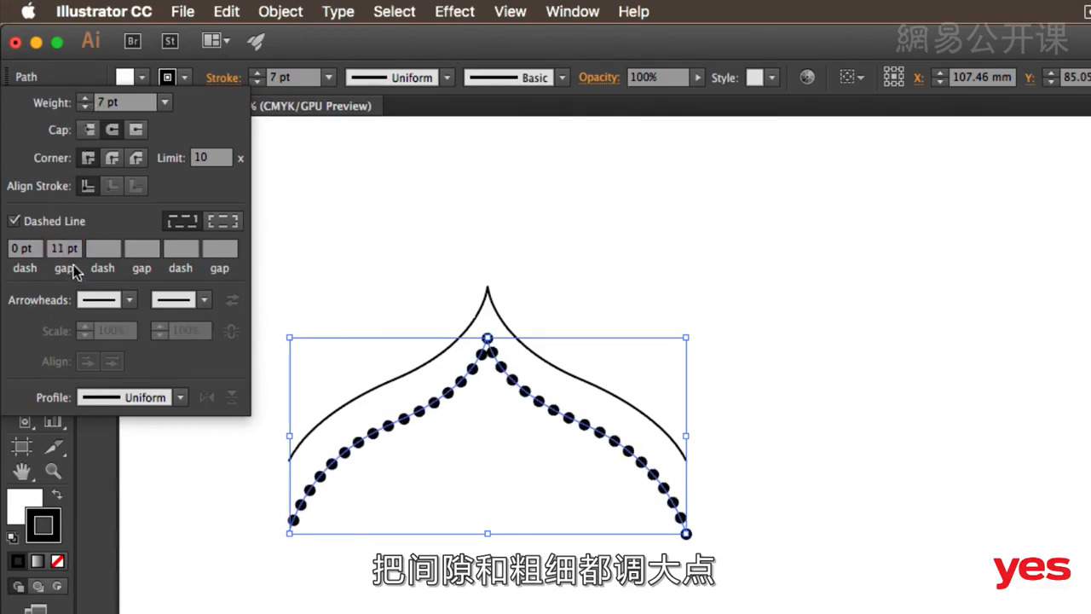
pyautogui.click(65, 248)
pyautogui.press('Up')
pyautogui.press('Up')
pyautogui.press('Up')
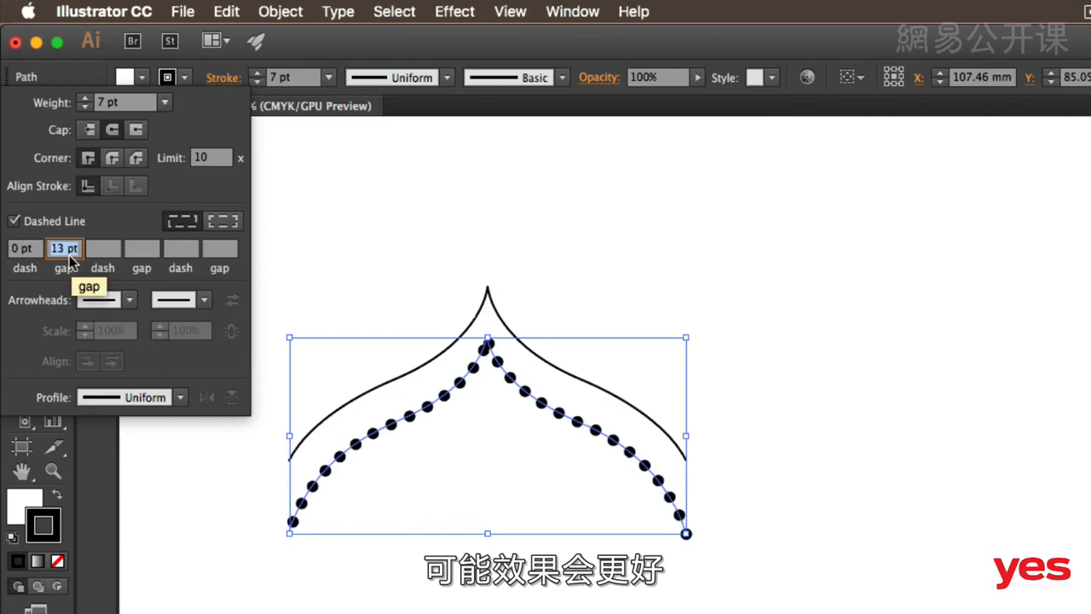
# - Widen the lower arch's dot gap to 14 pt and align its dots to the corners and path ends
pyautogui.click(225, 220)
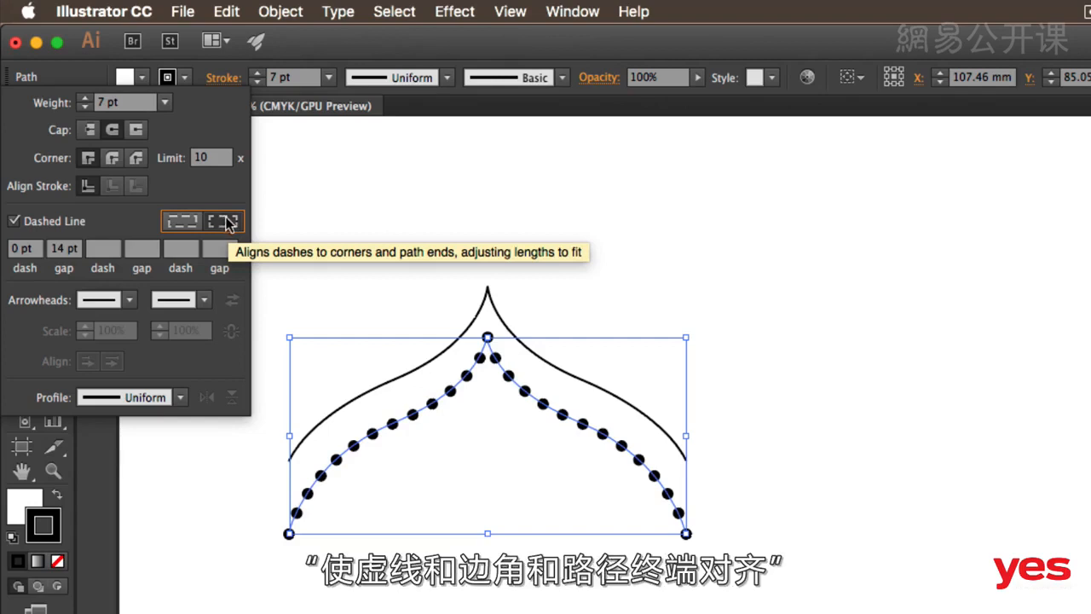
pyautogui.click(343, 201)
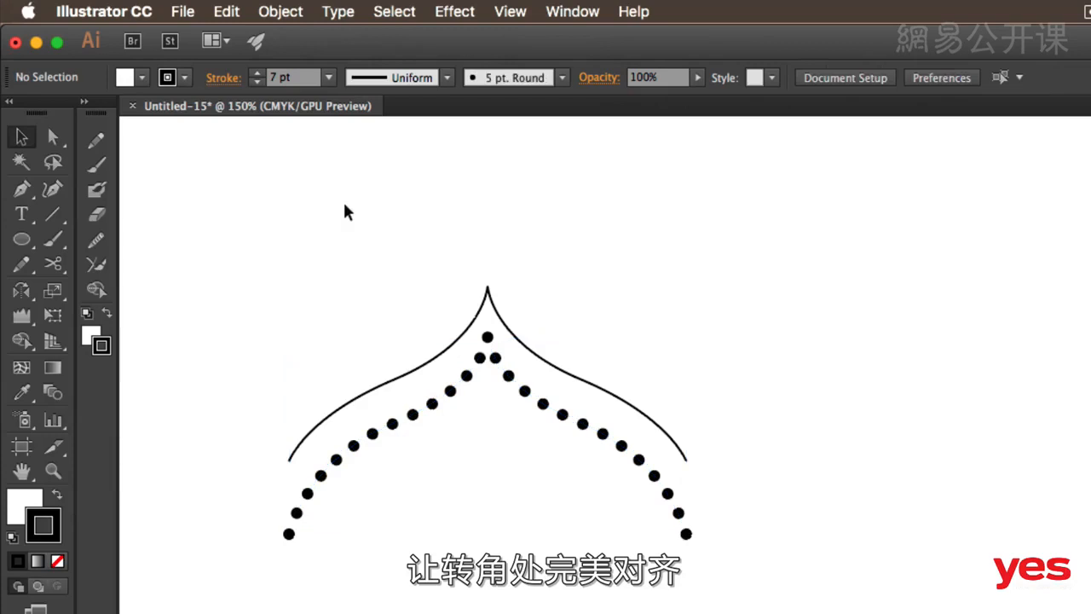
# - Draw a circle about 20.5 mm in diameter inside the dotted arch, below its tip
pyautogui.press('l')
pyautogui.moveTo(465, 460); pyautogui.dragTo(535, 526)
pyautogui.press('v')
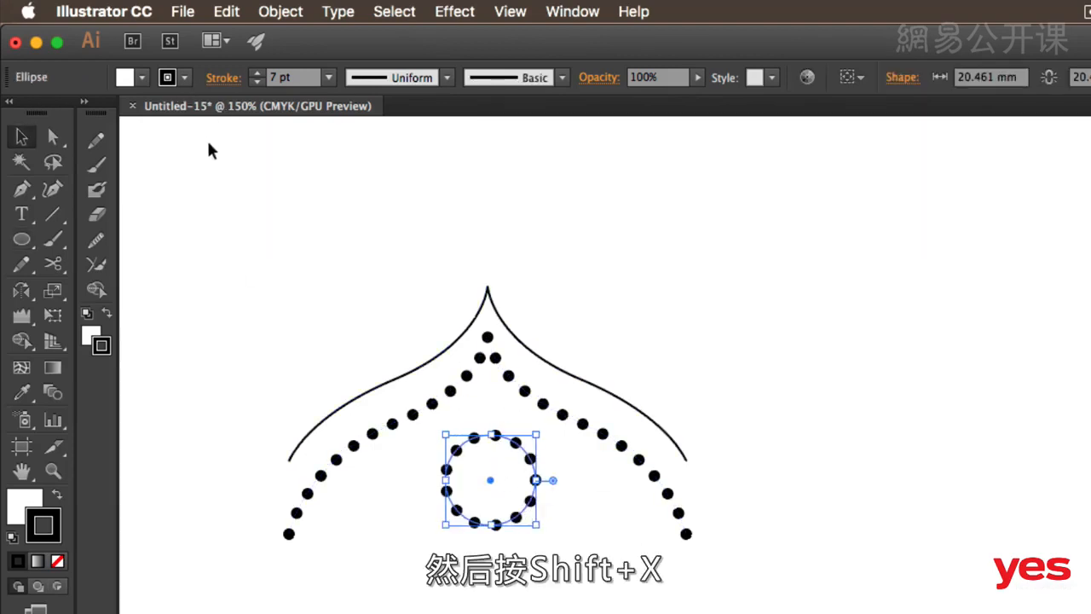
# - Give the circle a solid black fill and no stroke
pyautogui.hotkey('shift', 'x')
pyautogui.click(185, 77)
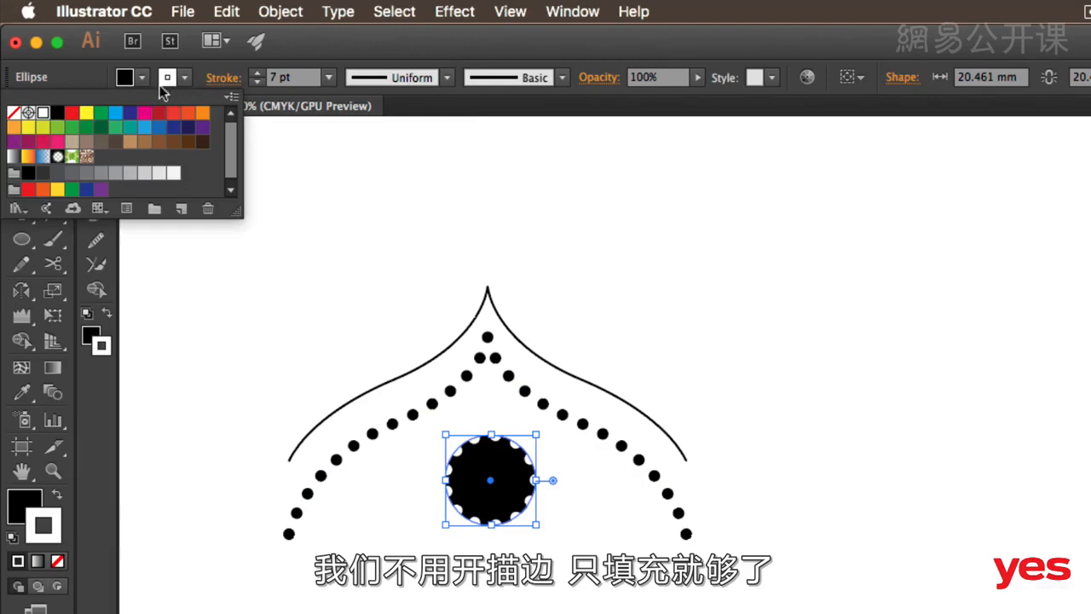
pyautogui.click(14, 113)
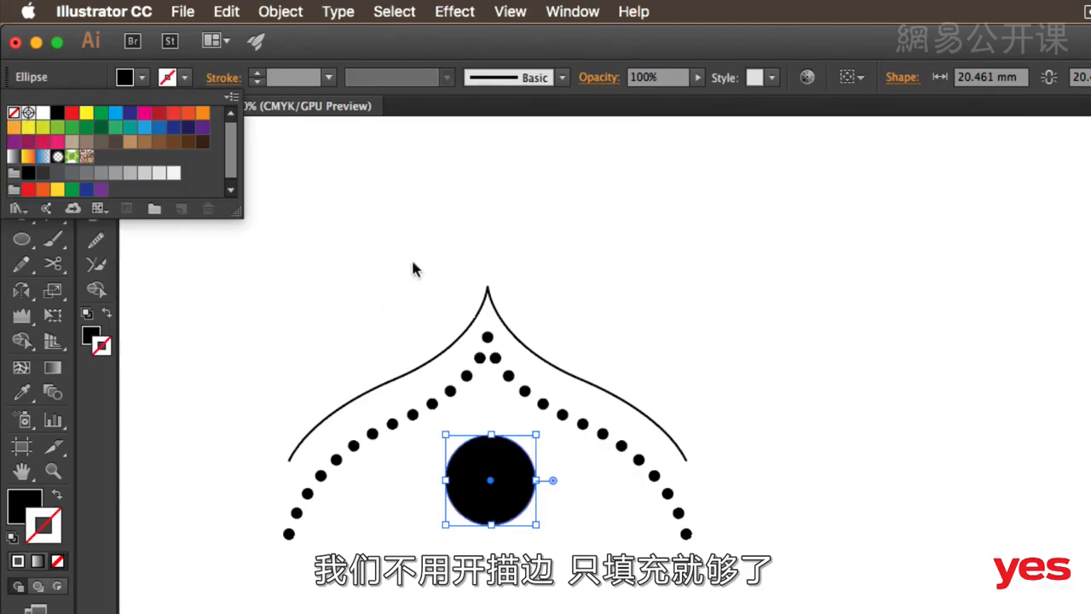
pyautogui.click(359, 254)
# - Centre the black circle under the arch tip, copy it to its left and shrink the copy to about 11.6 mm wide
pyautogui.press('v')
pyautogui.moveTo(494, 469); pyautogui.dragTo(395, 487)
pyautogui.click(577, 361)
pyautogui.click(503, 487)
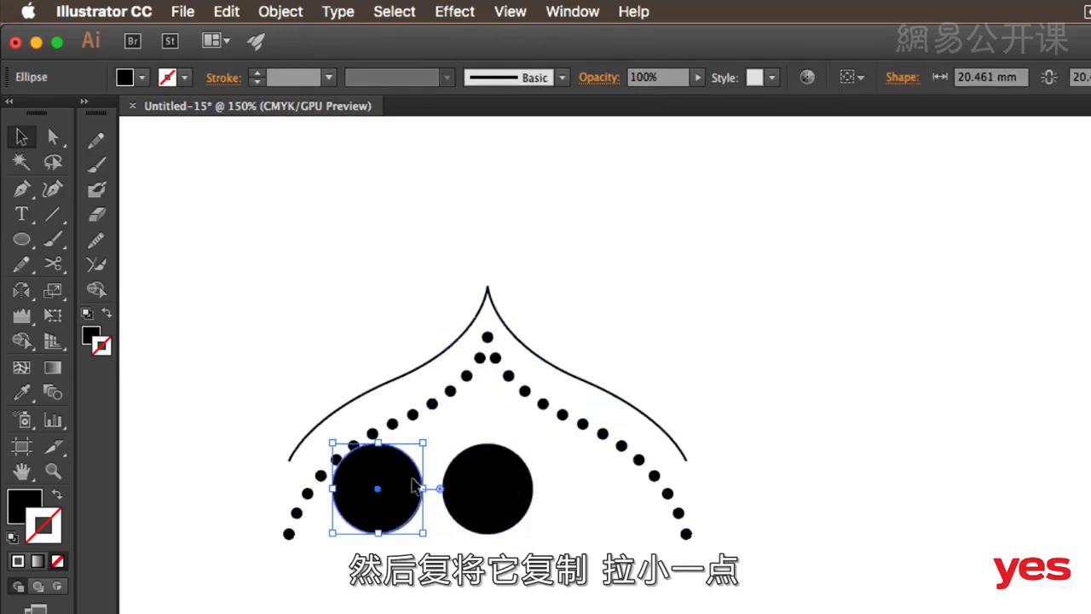
pyautogui.moveTo(330, 440); pyautogui.dragTo(352, 463)
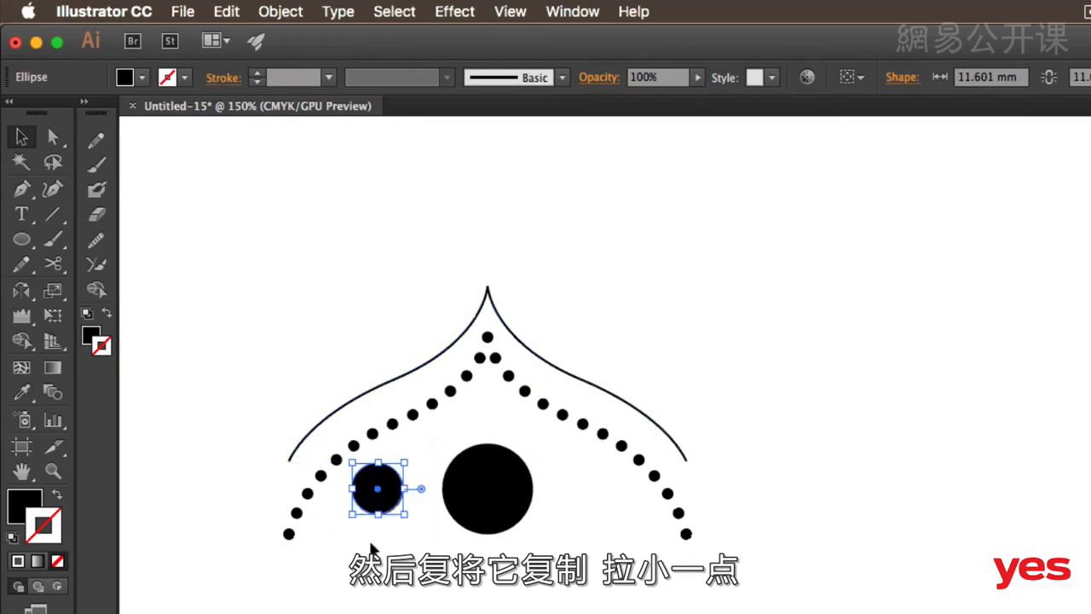
# - Reflect a copy of the small black circle across the vertical axis through the large circle's centre
pyautogui.press('o')
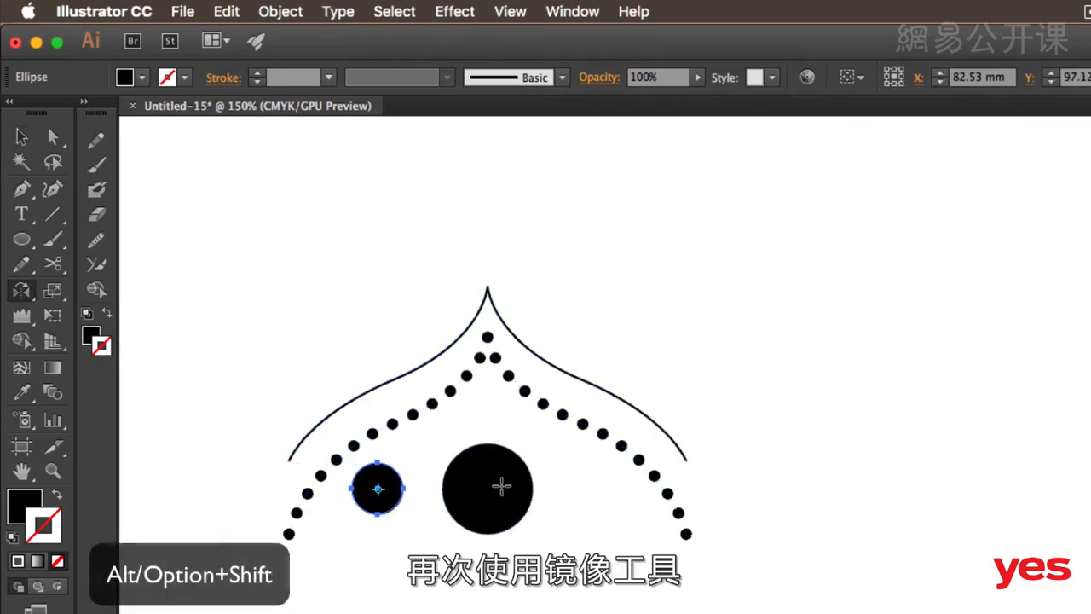
pyautogui.click(487, 493)
pyautogui.moveTo(374, 492); pyautogui.dragTo(589, 503)
pyautogui.press('v')
pyautogui.press('super+shift+a')
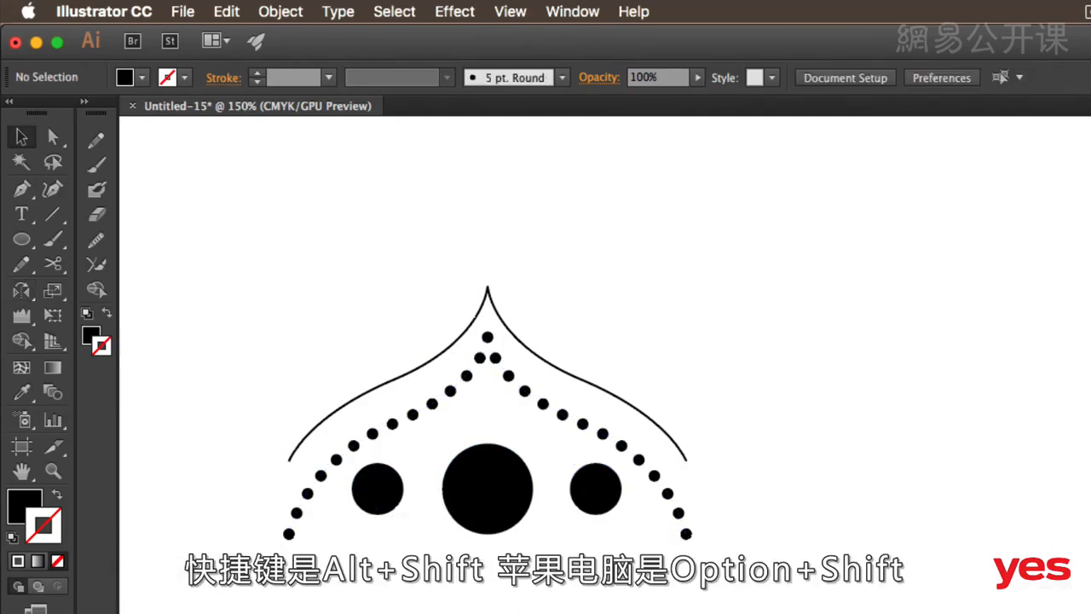
# - Lower the large circle slightly and place a smaller copy of the side circle above it, under the arch tip
pyautogui.moveTo(484, 505); pyautogui.dragTo(484, 523)
pyautogui.press('super+shift+a')
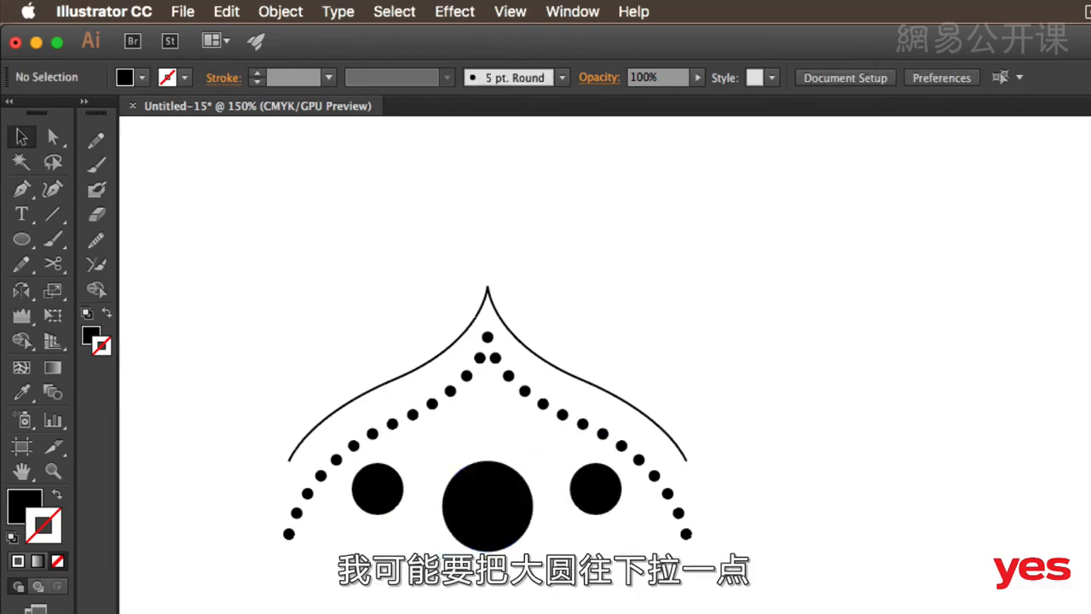
pyautogui.moveTo(592, 490); pyautogui.dragTo(492, 434)
pyautogui.moveTo(514, 398); pyautogui.dragTo(507, 404)
pyautogui.click(604, 268)
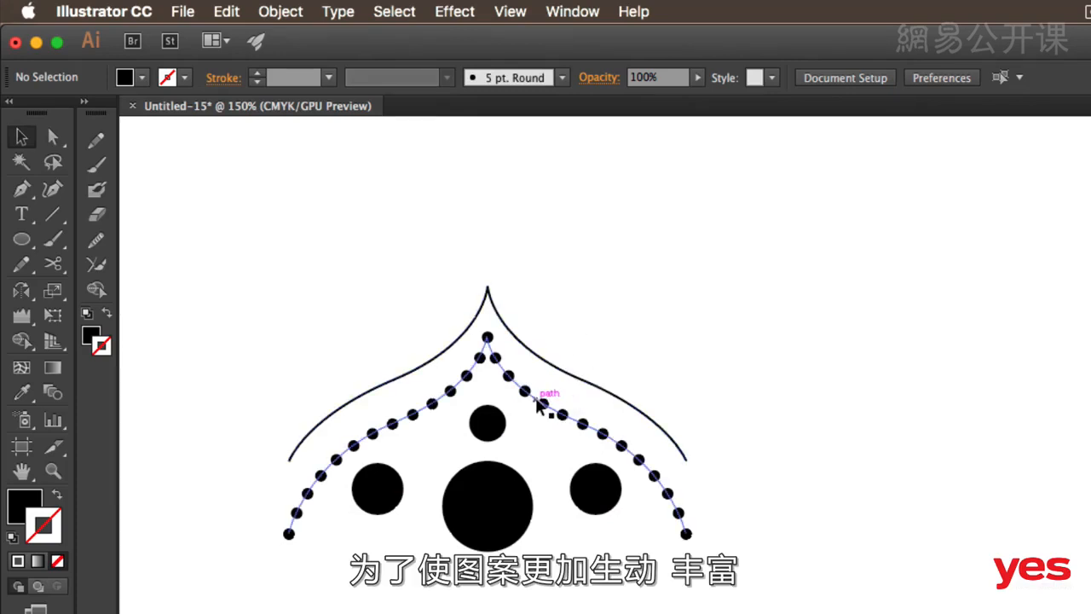
# - Copy the dotted arch straight up above the plain arch and remove the copy's fill
pyautogui.click(563, 418)
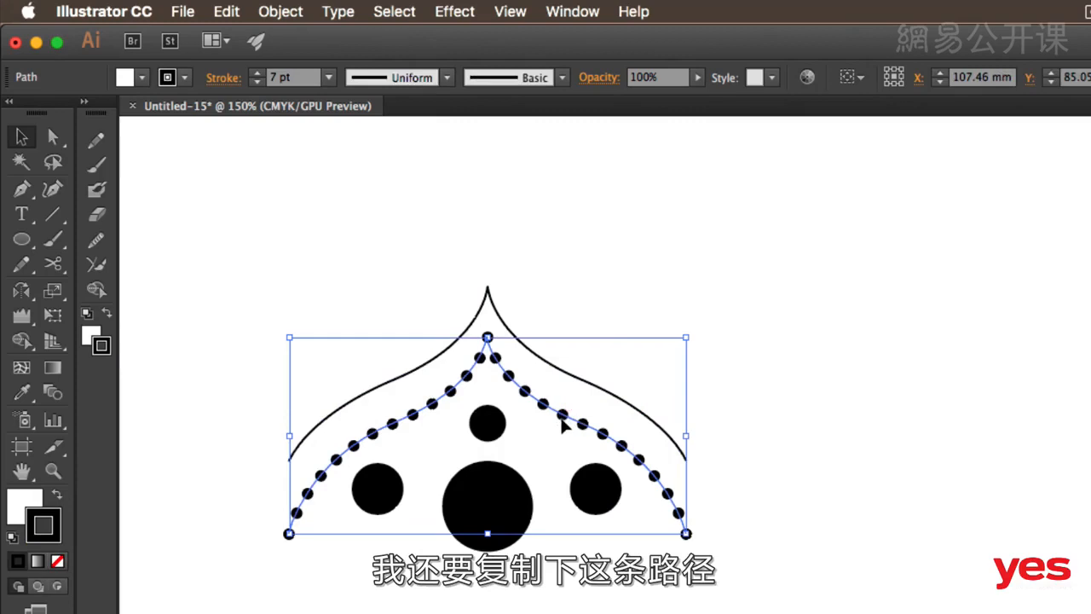
pyautogui.moveTo(563, 418); pyautogui.dragTo(565, 307)
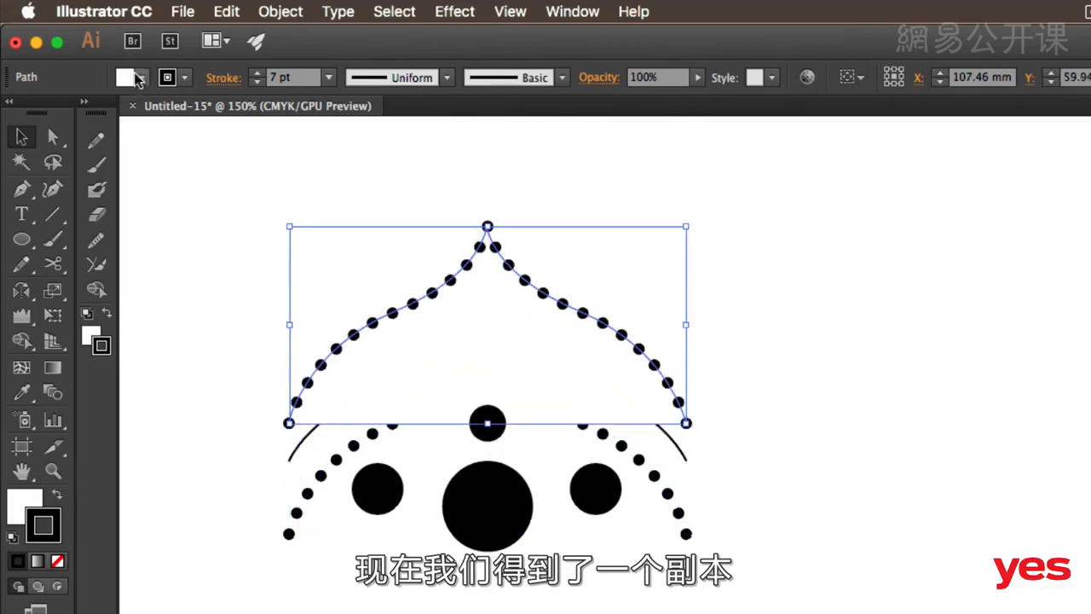
pyautogui.click(125, 78)
pyautogui.click(13, 112)
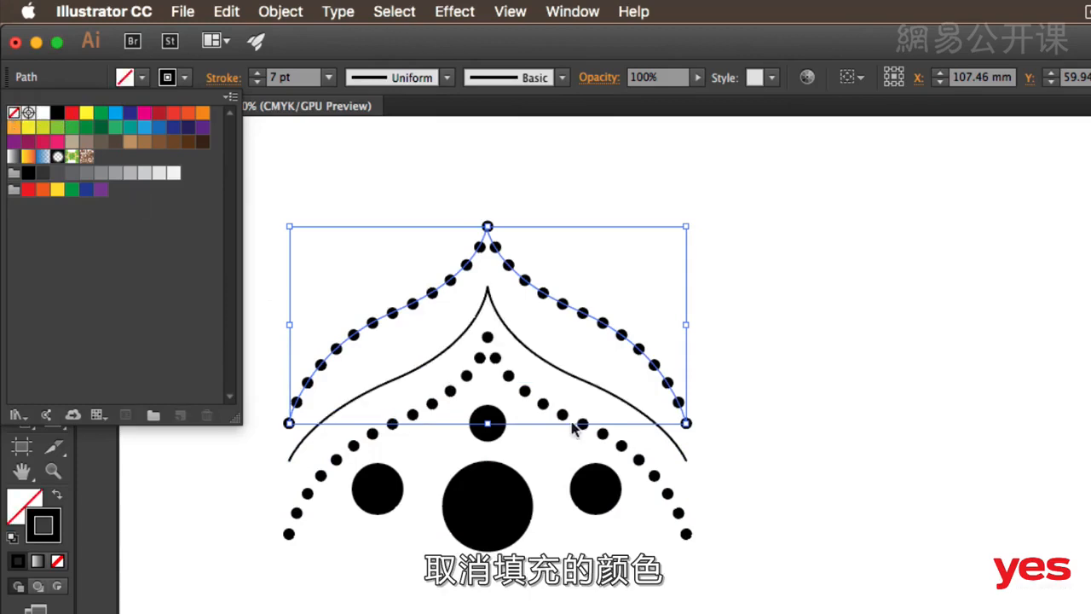
# - Remove the fill from both the plain arch and the lower dotted arch
pyautogui.moveTo(719, 452); pyautogui.dragTo(657, 550)
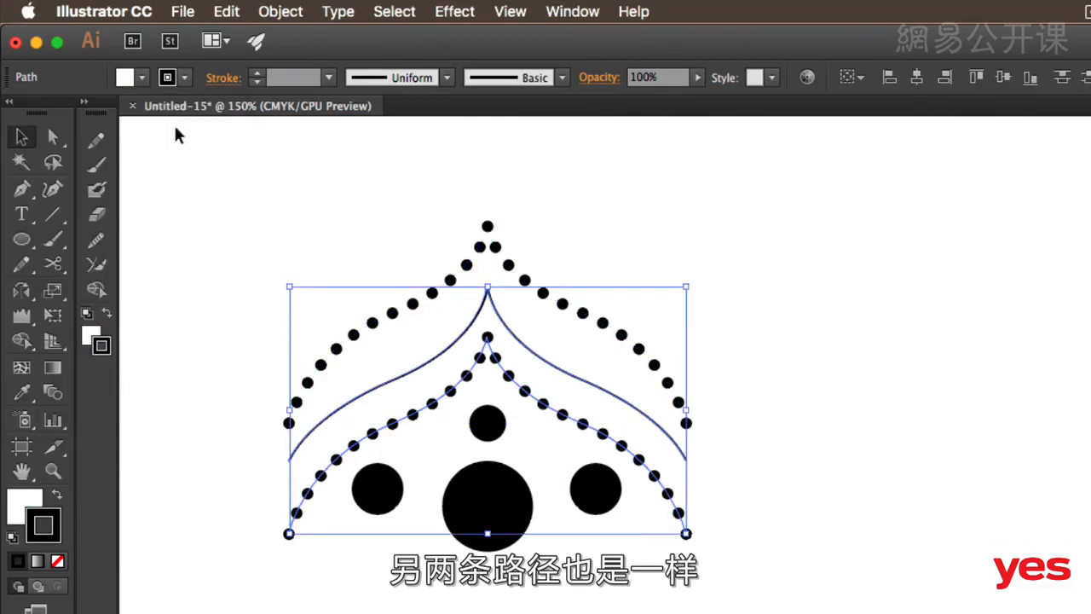
pyautogui.click(141, 77)
pyautogui.click(13, 113)
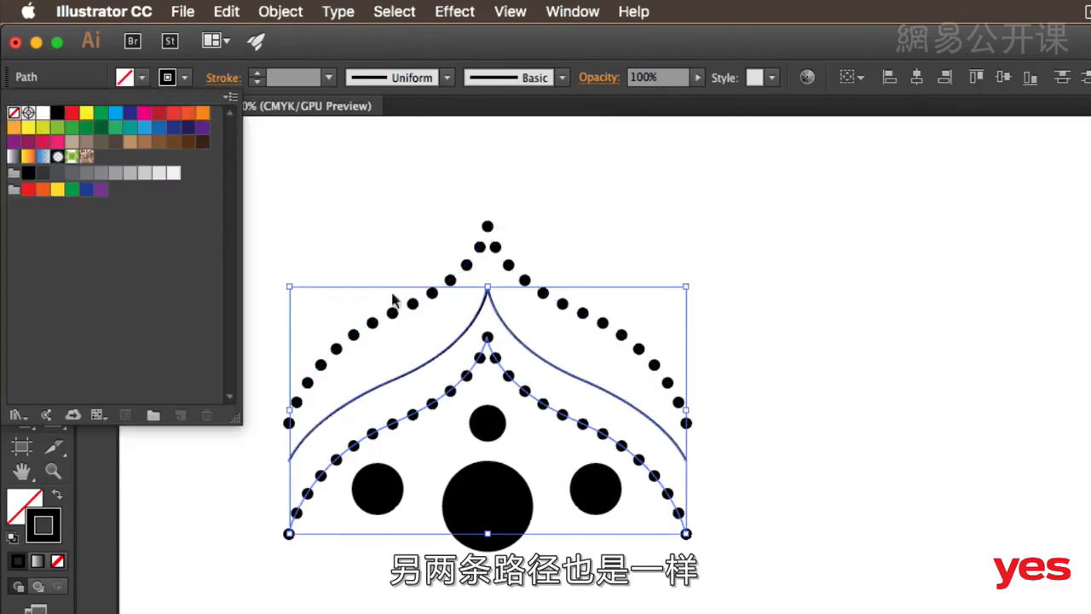
pyautogui.click(791, 372)
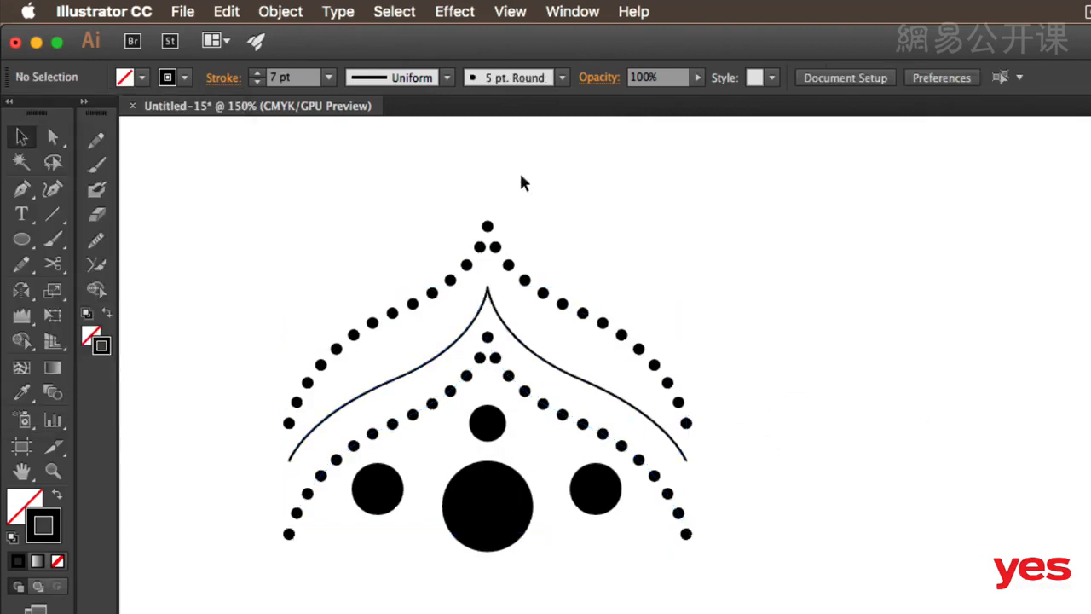
# - Raise both end anchor points of the upper dotted arch together to flatten its curves
pyautogui.press('a')
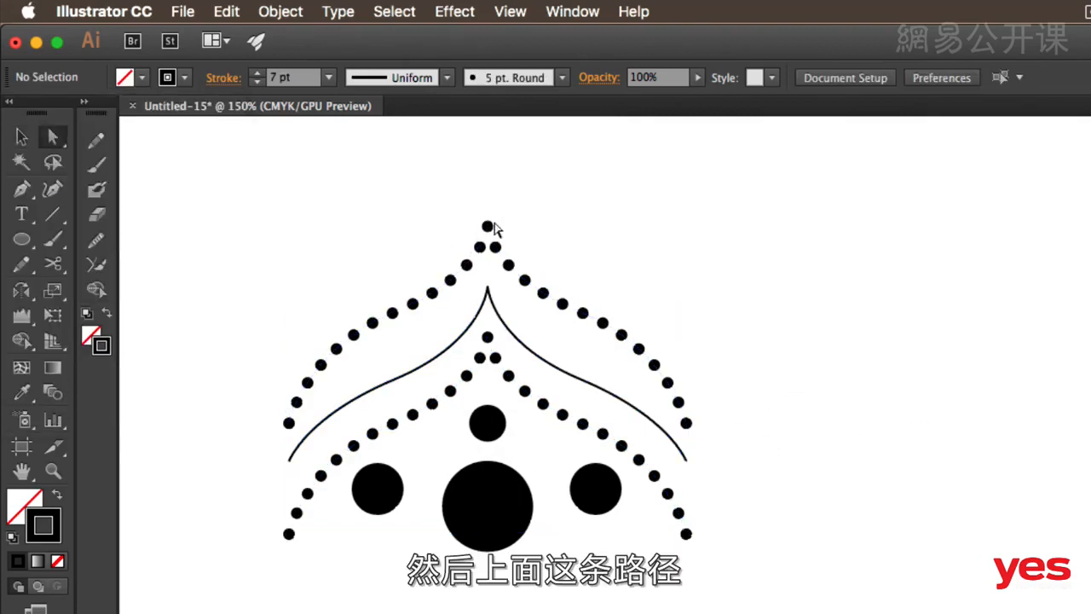
pyautogui.click(289, 424)
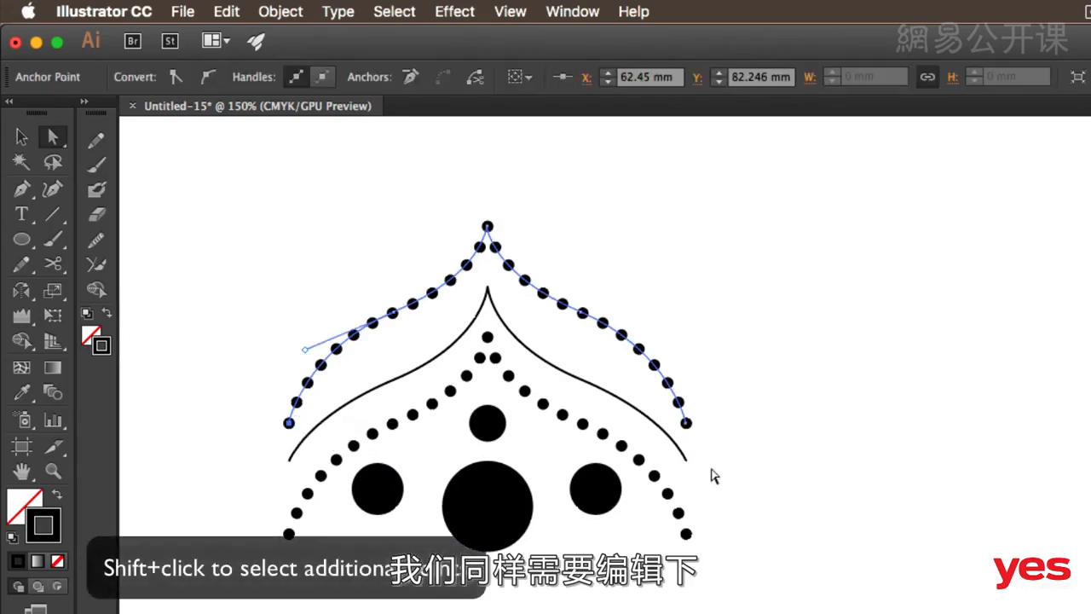
pyautogui.keyDown('shift'); pyautogui.click(686, 422); pyautogui.keyUp('shift')
pyautogui.press('Up')
pyautogui.press('Up')
pyautogui.press('Up')
pyautogui.press('Up')
pyautogui.press('Up')
pyautogui.press('Up')
pyautogui.press('Up')
pyautogui.press('Up')
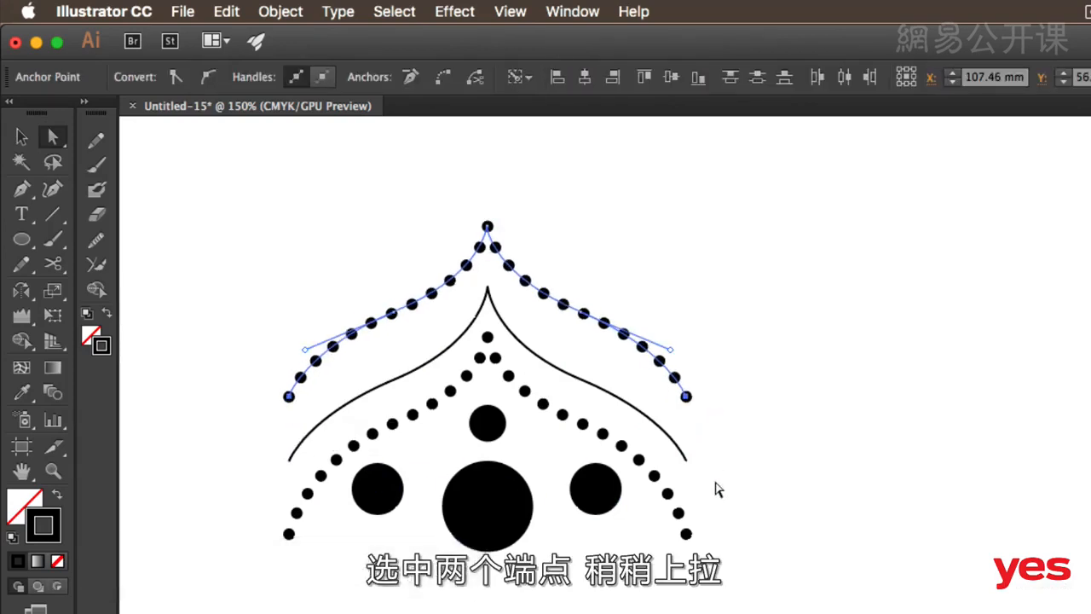
pyautogui.press('Up')
pyautogui.press('Up')
pyautogui.press('v')
pyautogui.click(781, 149)
# - Move the whole upper dotted arch down, closer to the plain arch
pyautogui.click(512, 266)
pyautogui.press('Down')
pyautogui.press('Down')
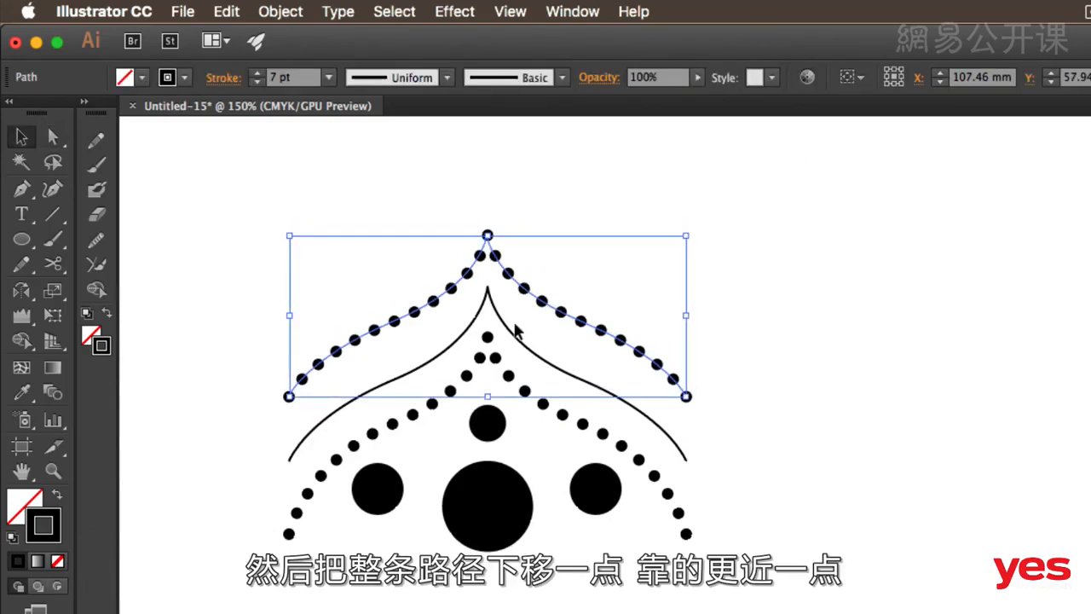
pyautogui.press('Down')
pyautogui.press('Down')
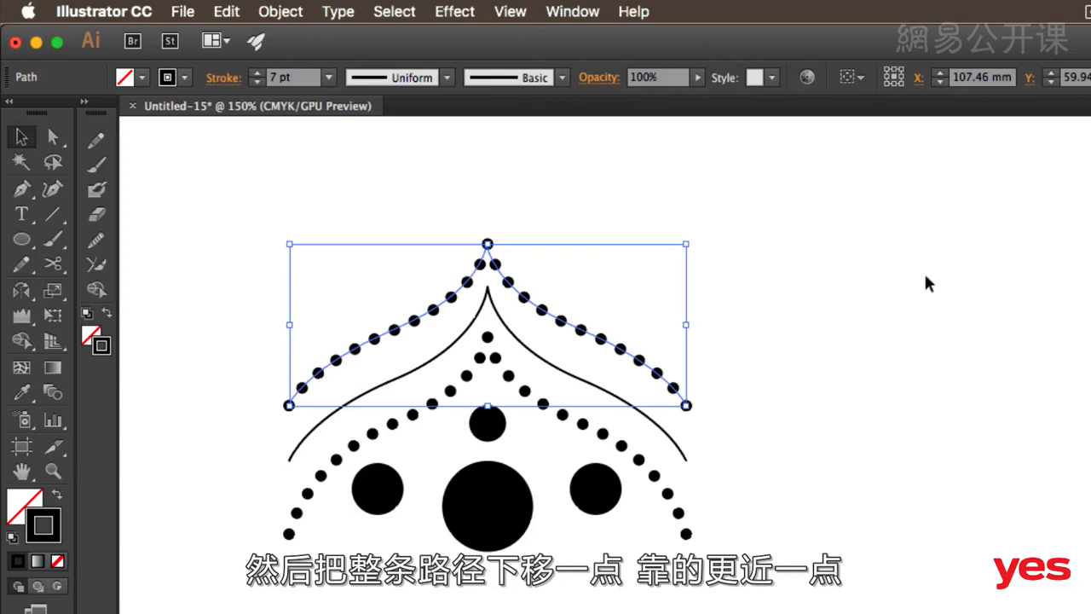
pyautogui.click(934, 281)
# - Copy the large black circle to the left, half overlapping it, and turn the copy into an unfilled 1 pt black outline
pyautogui.click(482, 524)
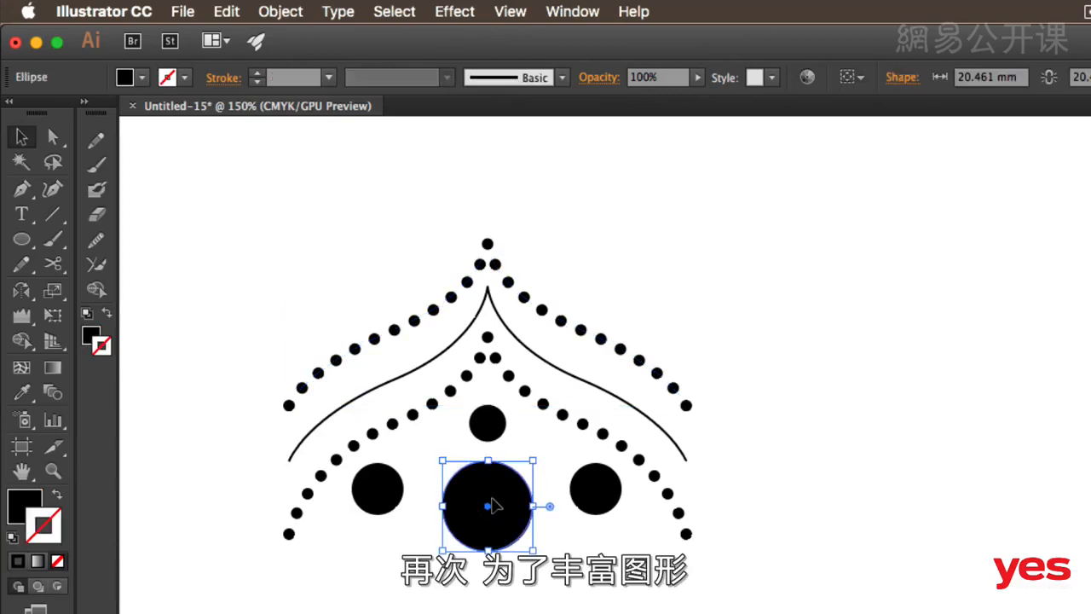
pyautogui.moveTo(509, 496); pyautogui.dragTo(453, 498)
pyautogui.hotkey('shift', 'x')
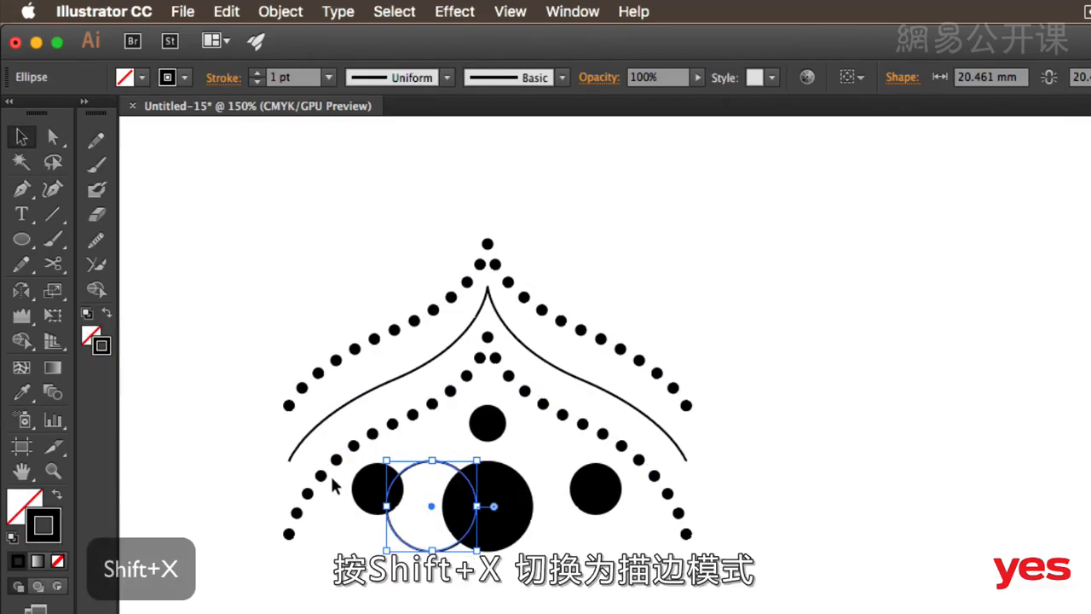
pyautogui.click(444, 594)
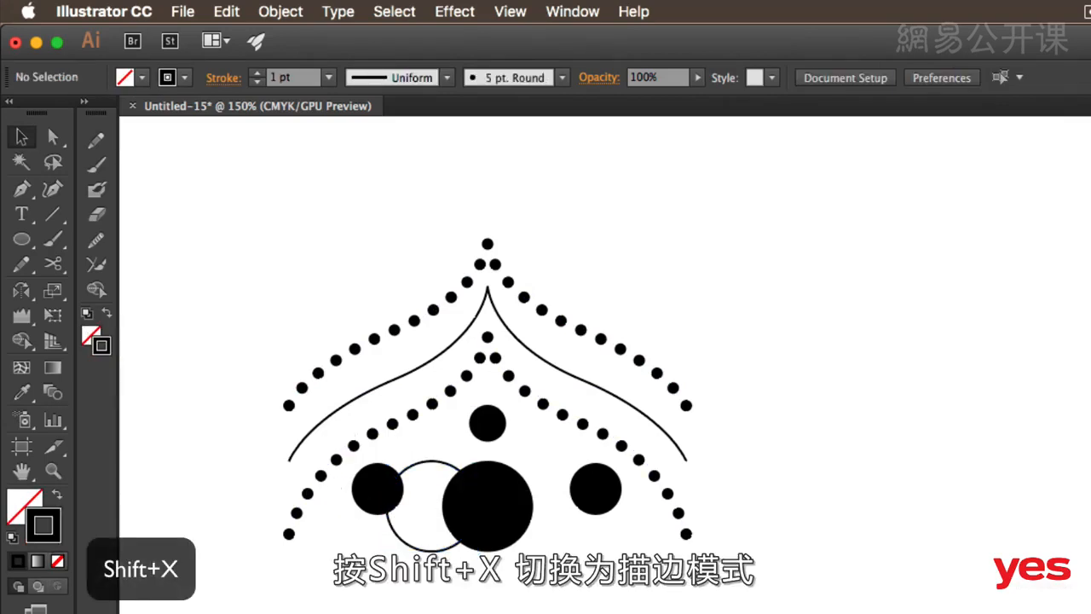
# - Add two smaller copies of the outlined circle, one beneath the left black circle and one beside the top black circle
pyautogui.click(429, 549)
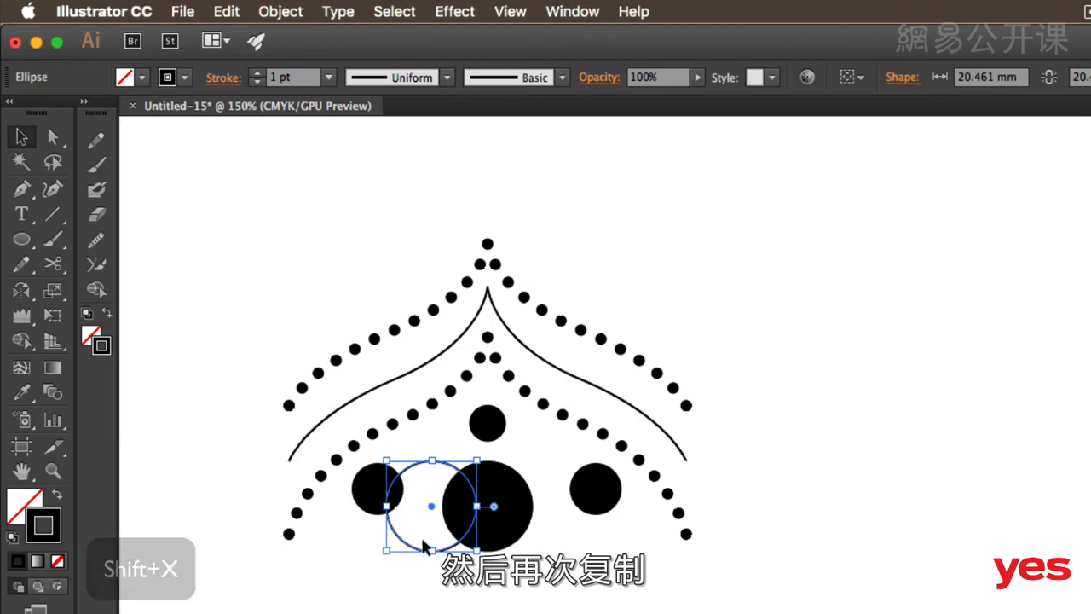
pyautogui.moveTo(415, 533); pyautogui.dragTo(430, 497)
pyautogui.moveTo(492, 419)
pyautogui.mouseDown()
pyautogui.moveTo(348, 518)
pyautogui.moveTo(352, 498)
pyautogui.moveTo(419, 526)
pyautogui.moveTo(442, 461)
pyautogui.mouseUp()
pyautogui.click(452, 443)
pyautogui.click(386, 609)
# - Reflect copies of the three outlined circles across the vertical axis through the large black circle's centre
pyautogui.keyDown('shift'); pyautogui.click(442, 461); pyautogui.keyUp('shift')
pyautogui.press('o')
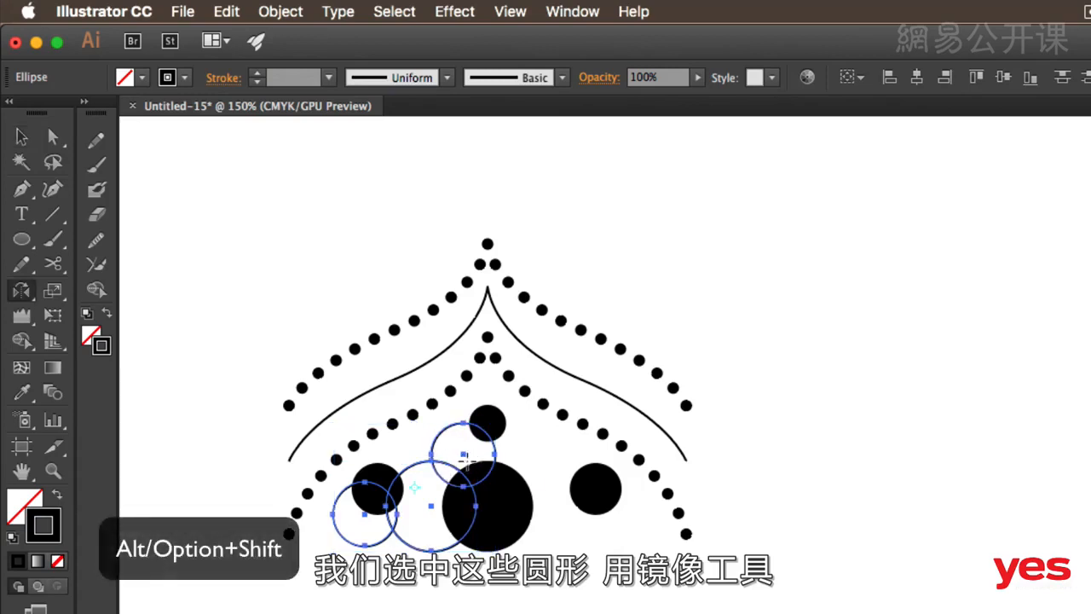
pyautogui.click(488, 509)
pyautogui.moveTo(443, 450); pyautogui.dragTo(491, 588)
pyautogui.press('v')
pyautogui.press('super+shift+a')
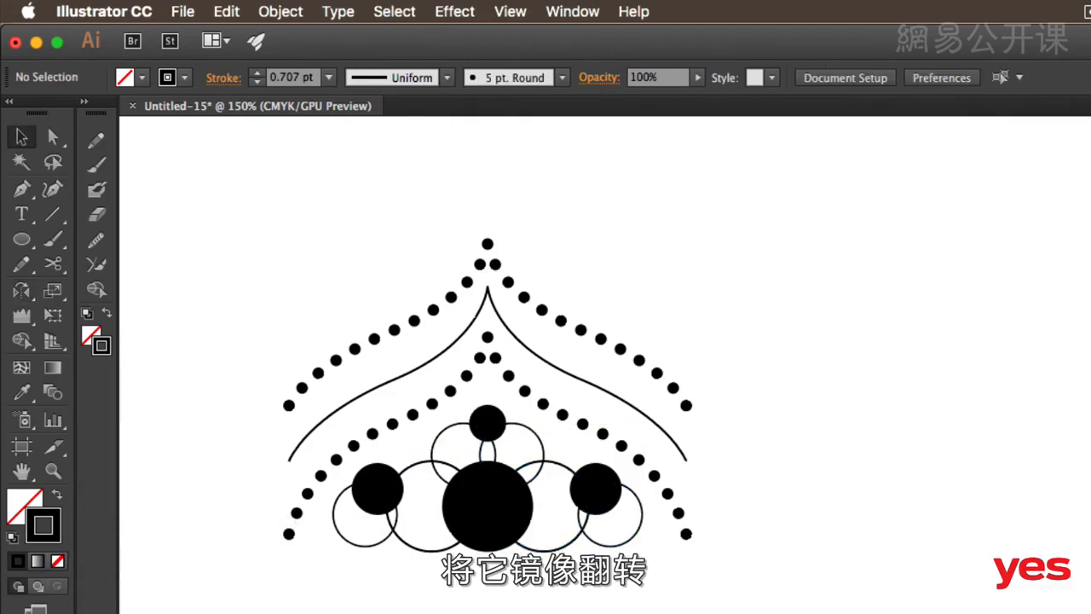
# - Colour the plain middle arch's stroke red
pyautogui.click(381, 393)
pyautogui.click(184, 77)
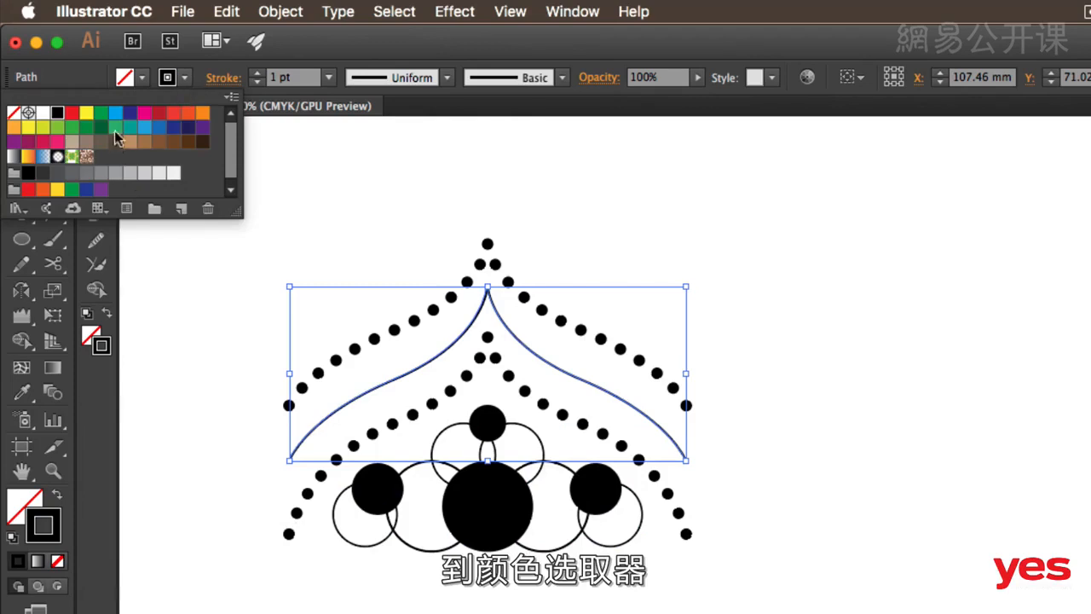
pyautogui.click(116, 114)
pyautogui.click(174, 114)
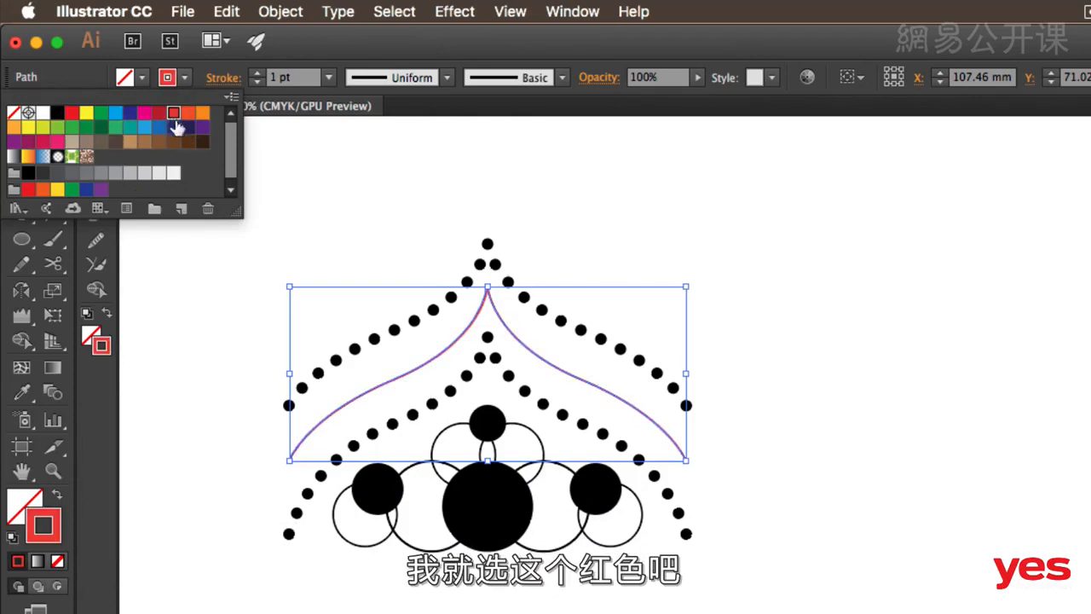
# - Thicken the red arch's stroke to 5 pt
pyautogui.click(257, 74)
pyautogui.click(257, 73)
pyautogui.click(257, 74)
pyautogui.click(257, 73)
pyautogui.click(256, 73)
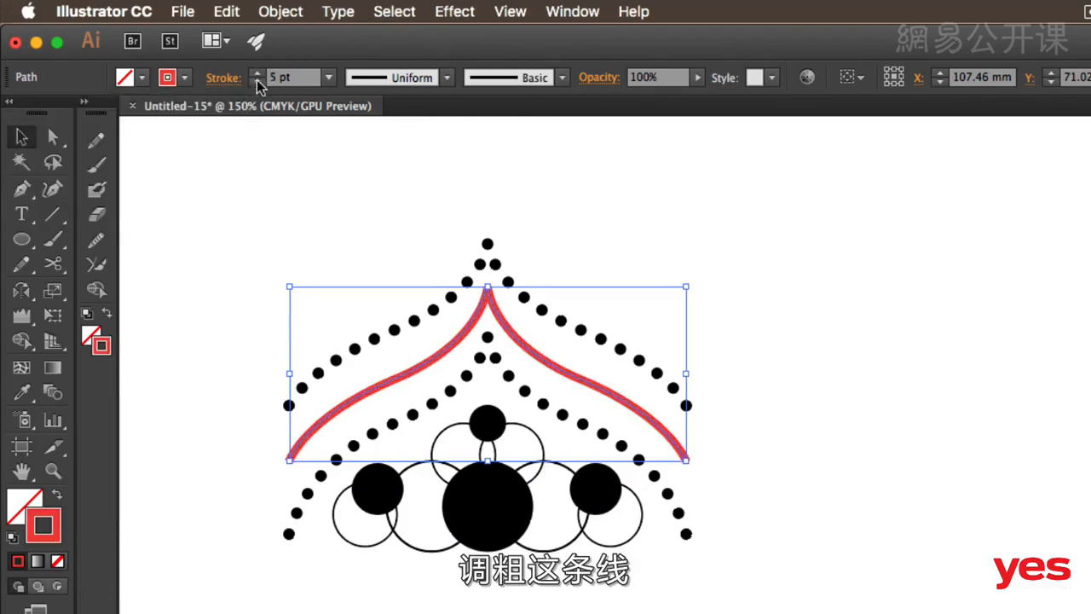
pyautogui.click(345, 176)
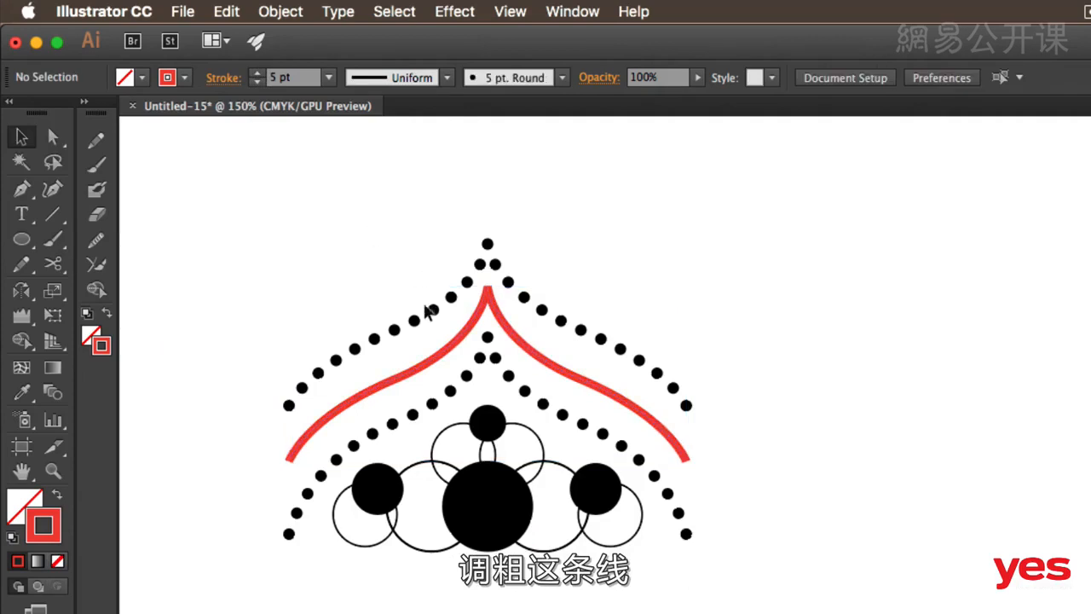
# - Colour the upper dotted arch's stroke orange
pyautogui.click(429, 309)
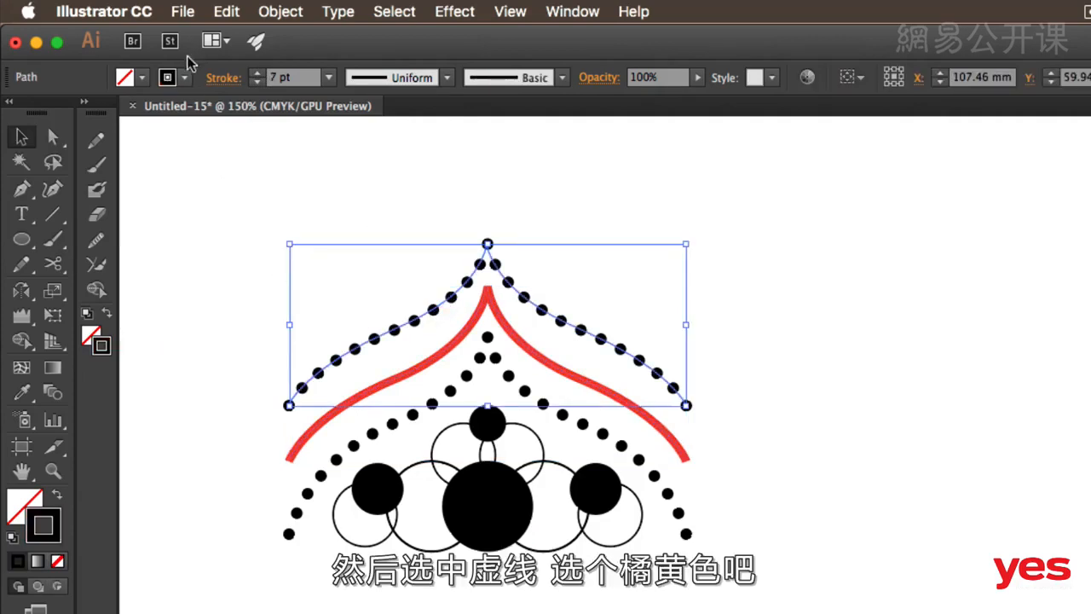
pyautogui.click(169, 77)
pyautogui.click(203, 111)
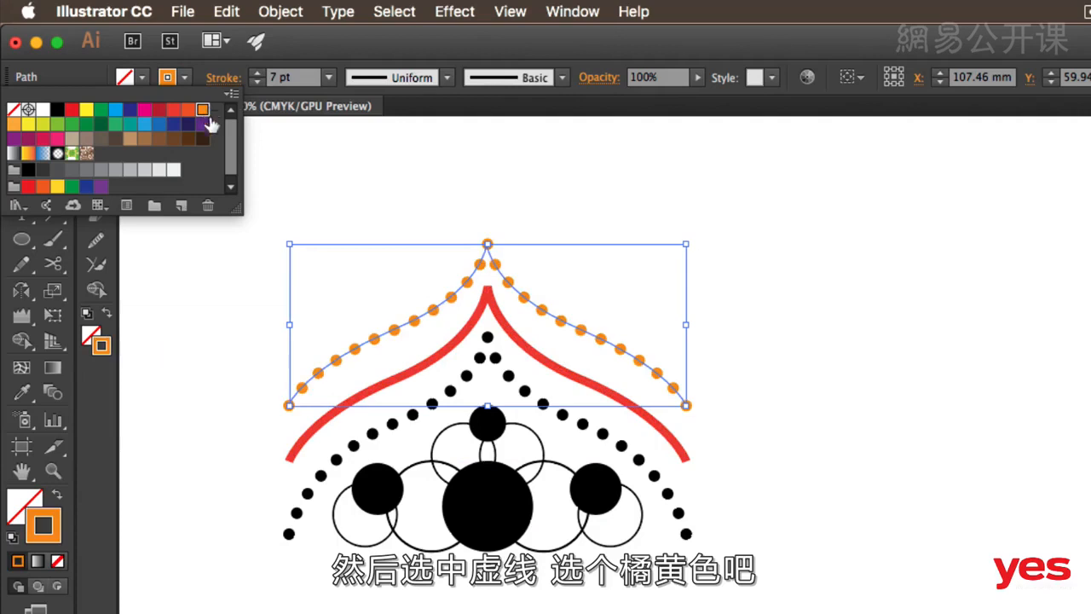
pyautogui.click(584, 428)
# - Colour the lower dotted arch's stroke purple
pyautogui.click(418, 418)
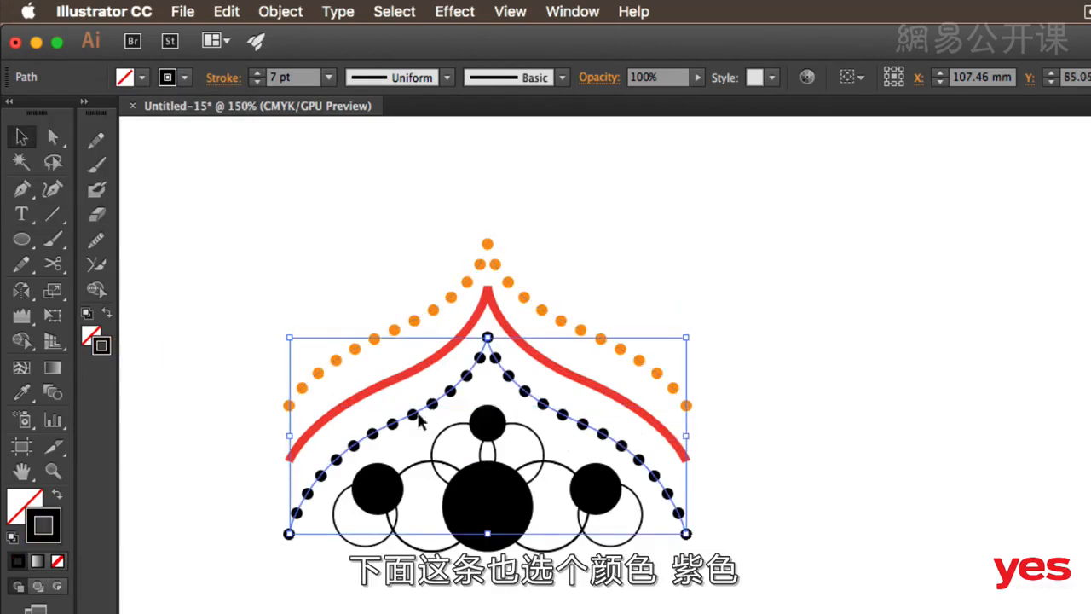
pyautogui.click(185, 78)
pyautogui.click(205, 137)
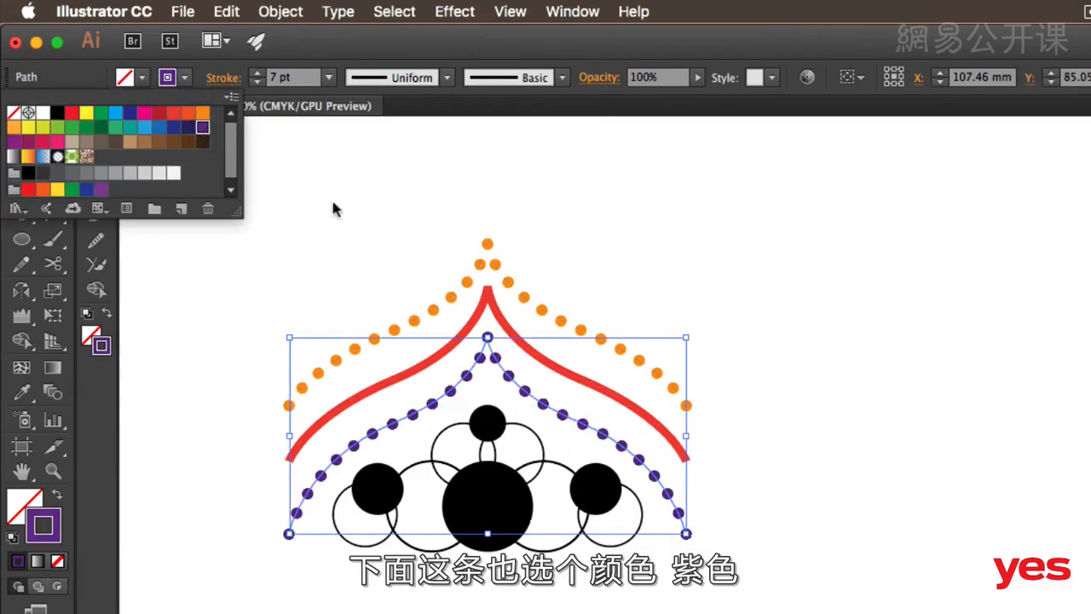
pyautogui.click(370, 192)
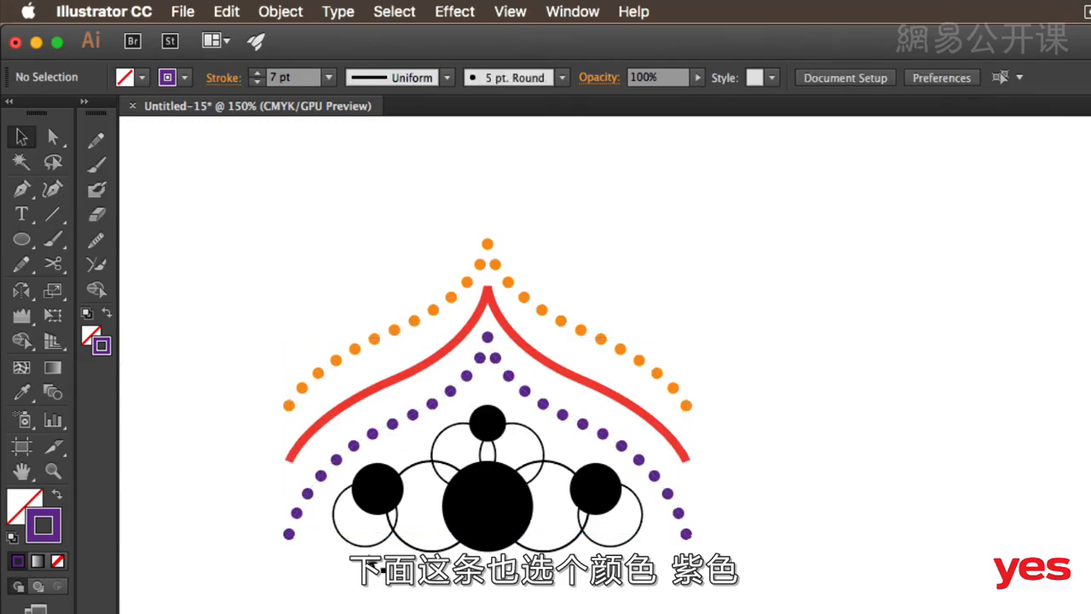
# - Fill the large central black circle with dark red
pyautogui.click(501, 502)
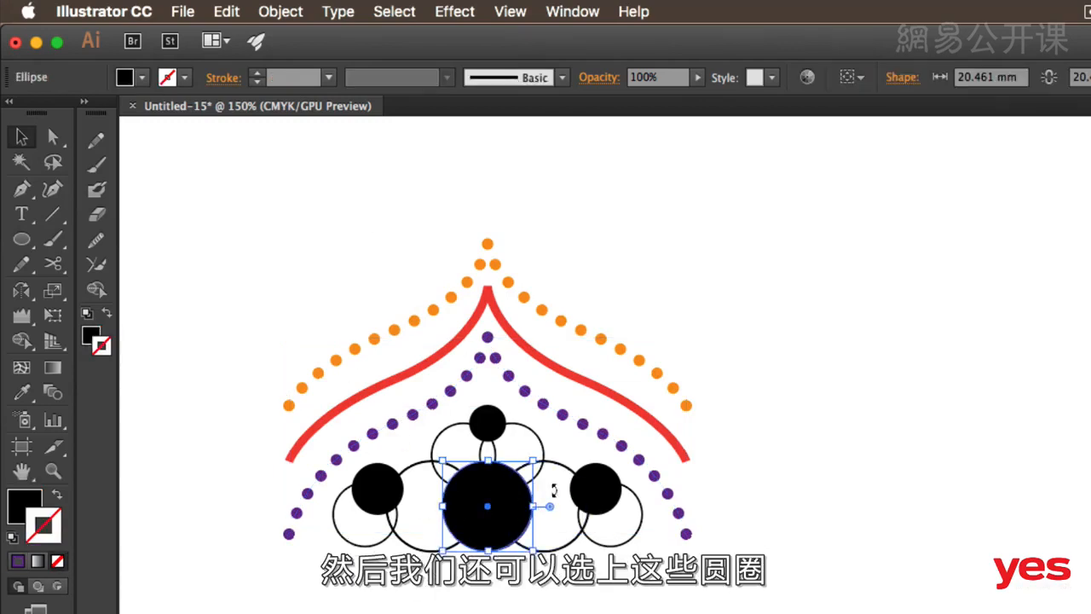
pyautogui.keyDown('shift'); pyautogui.click(595, 484); pyautogui.keyUp('shift')
pyautogui.click(556, 494)
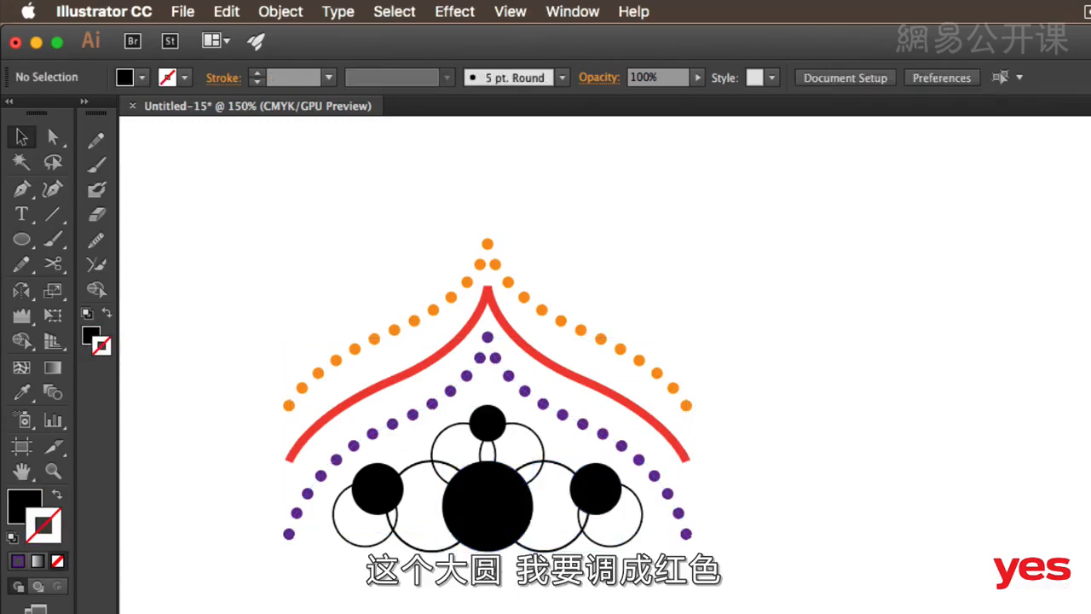
pyautogui.click(494, 510)
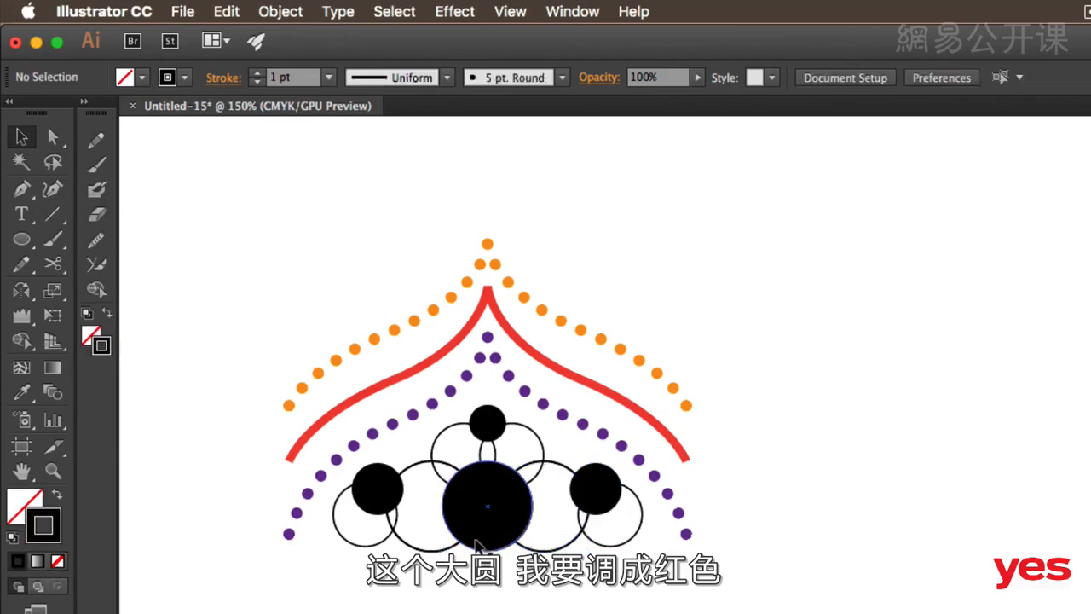
pyautogui.click(477, 512)
pyautogui.click(143, 79)
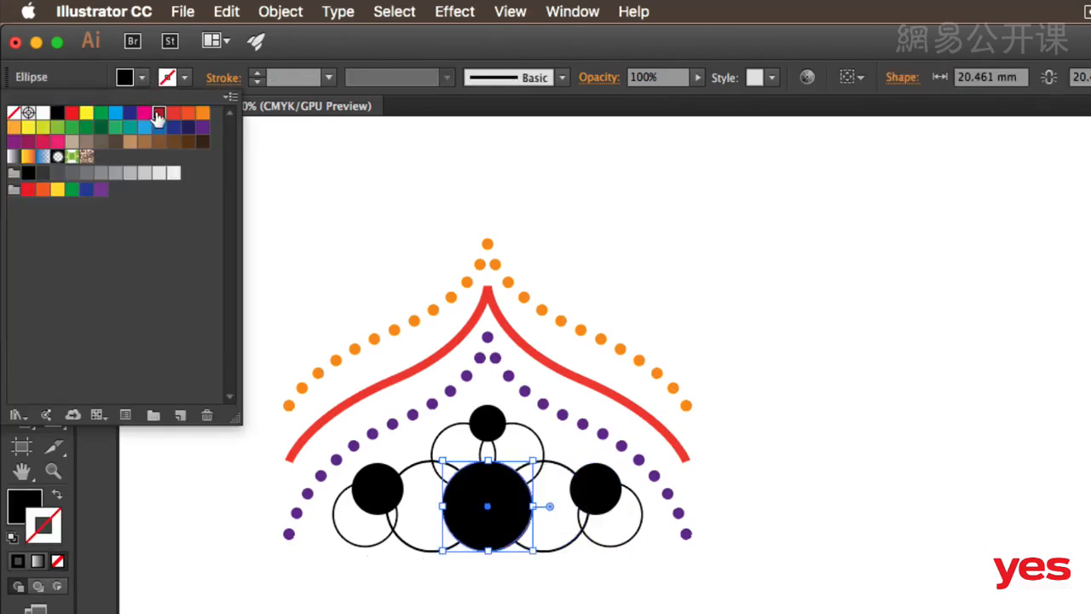
pyautogui.click(152, 116)
pyautogui.click(472, 606)
# - Fill the three smaller solid black circles with orange-red
pyautogui.click(377, 489)
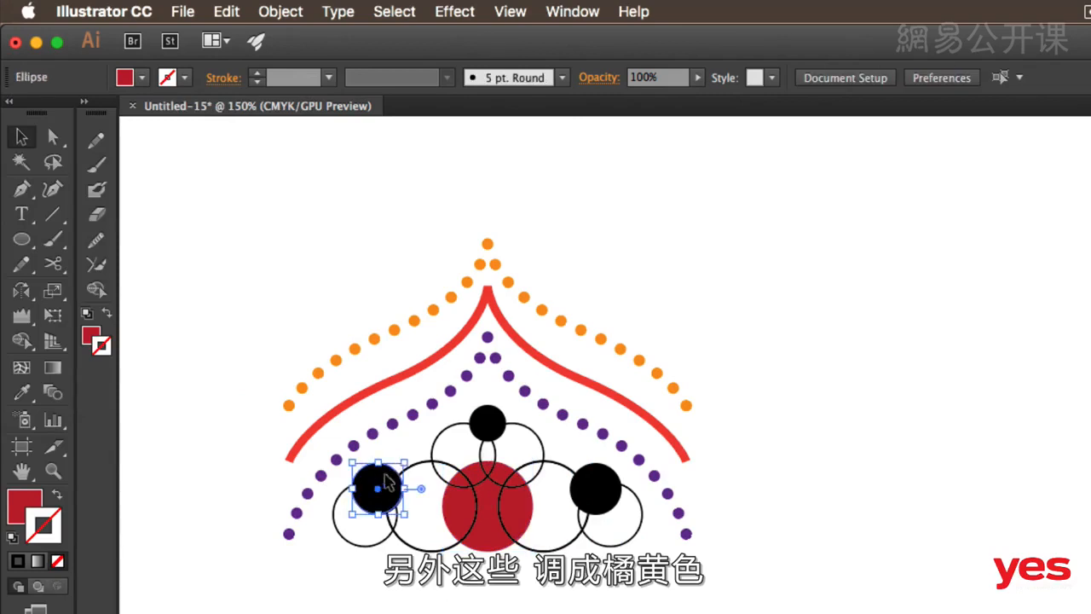
pyautogui.keyDown('shift'); pyautogui.click(487, 423); pyautogui.keyUp('shift')
pyautogui.keyDown('shift'); pyautogui.click(597, 488); pyautogui.keyUp('shift')
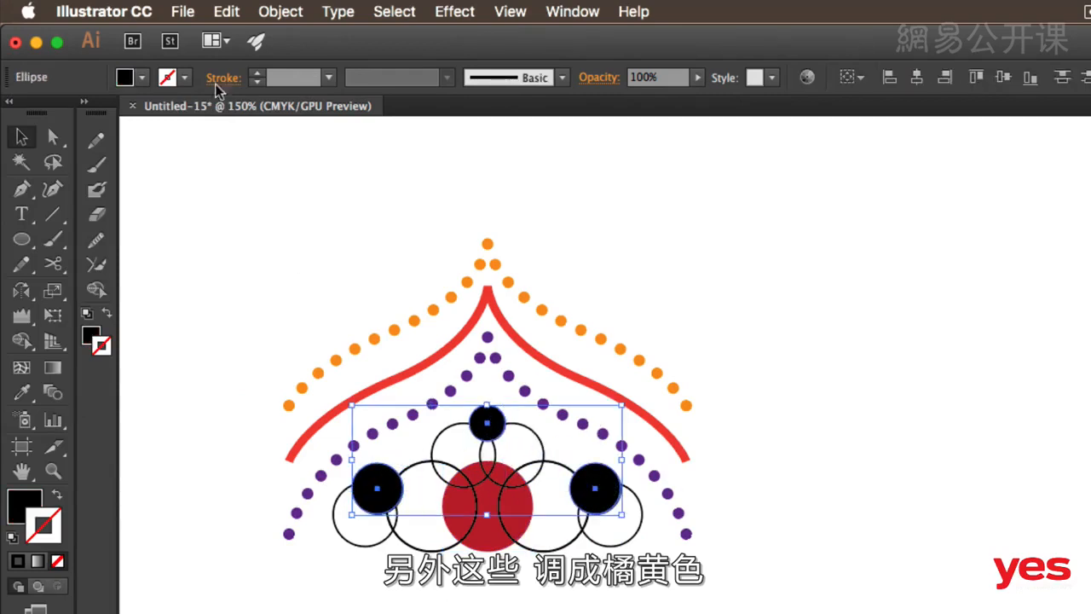
pyautogui.click(145, 78)
pyautogui.click(187, 118)
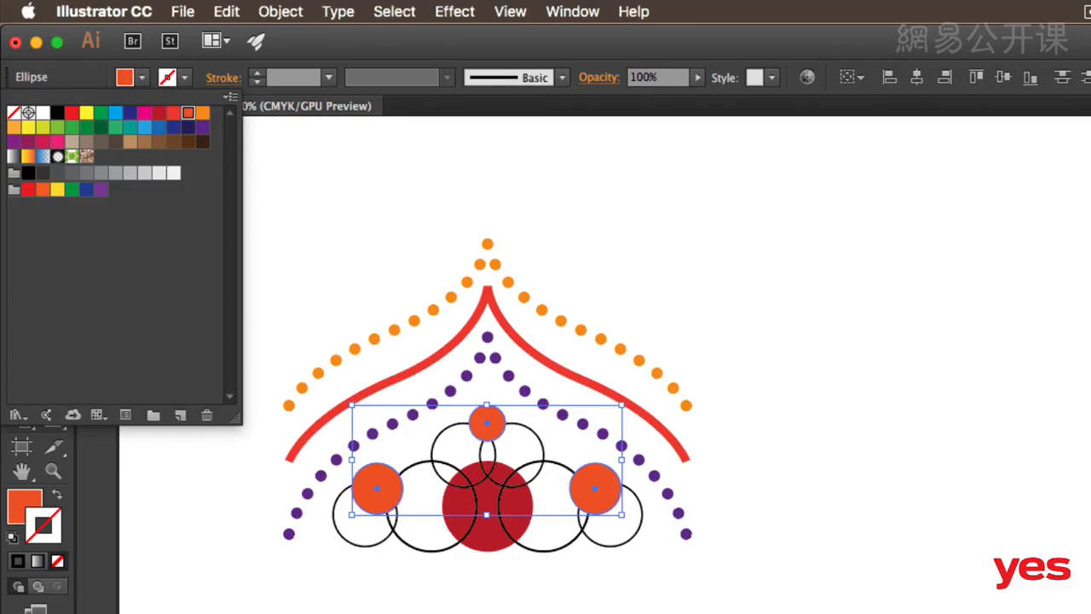
pyautogui.click(413, 573)
# - Colour the strokes of all six outlined circles purple
pyautogui.moveTo(378, 557); pyautogui.dragTo(429, 521)
pyautogui.keyDown('shift'); pyautogui.click(442, 434); pyautogui.keyUp('shift')
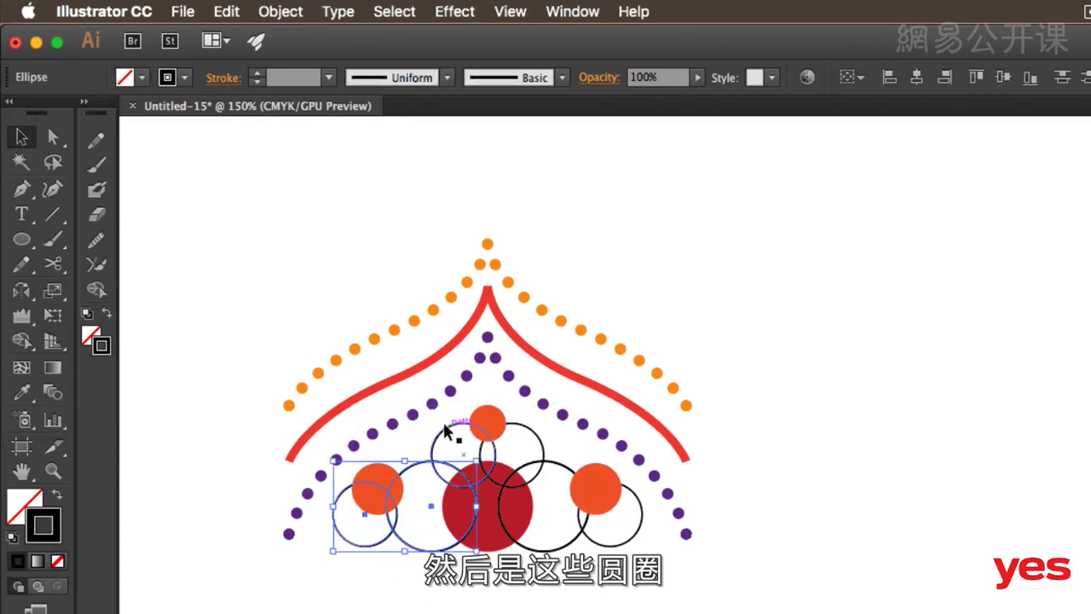
pyautogui.keyDown('shift'); pyautogui.click(479, 441); pyautogui.keyUp('shift')
pyautogui.keyDown('shift'); pyautogui.click(567, 472); pyautogui.keyUp('shift')
pyautogui.keyDown('shift'); pyautogui.click(642, 504); pyautogui.keyUp('shift')
pyautogui.keyDown('shift'); pyautogui.click(642, 502); pyautogui.keyUp('shift')
pyautogui.click(184, 77)
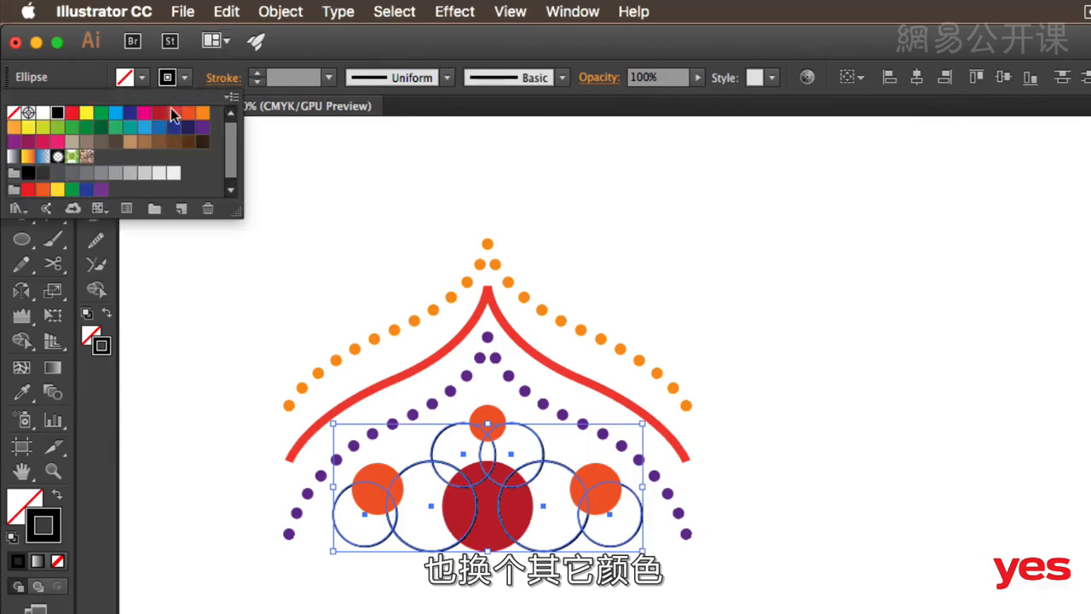
pyautogui.click(202, 127)
pyautogui.click(409, 611)
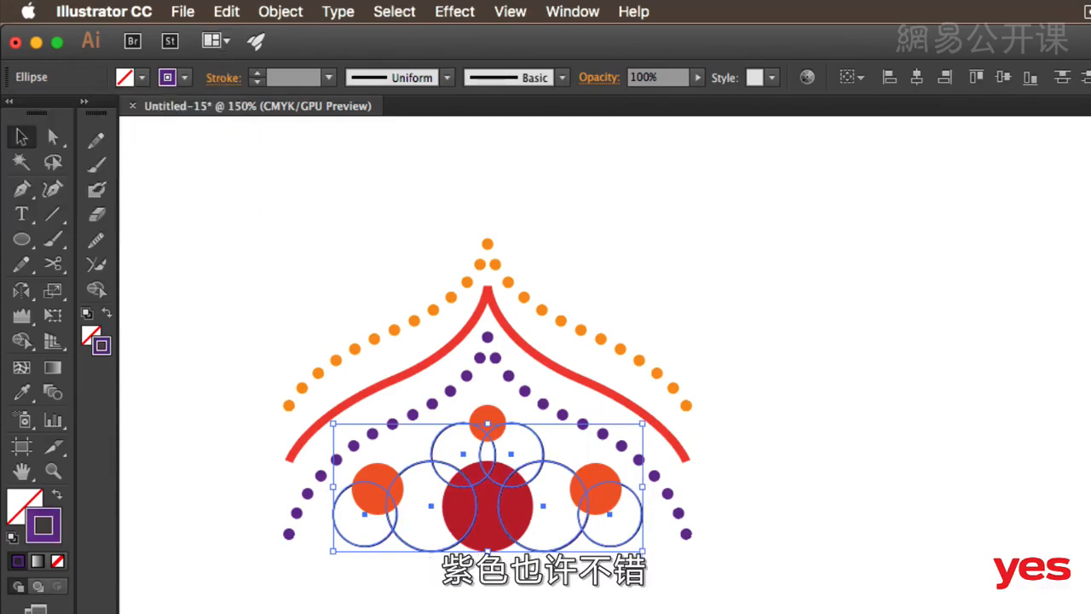
pyautogui.click(409, 611)
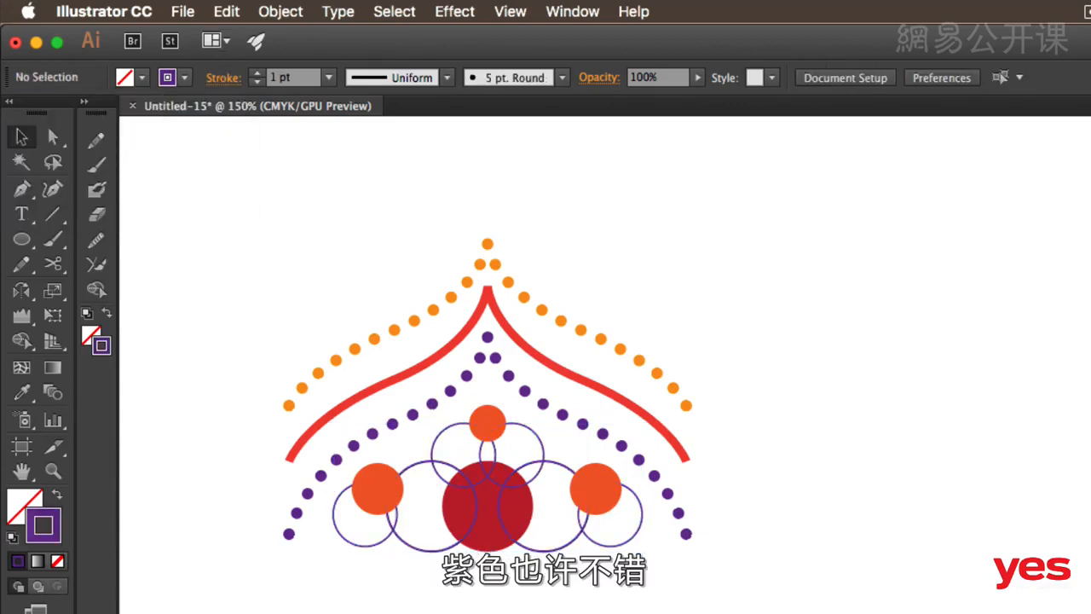
# - Bring the large dark red circle in front of the purple outlined circles
pyautogui.click(487, 521)
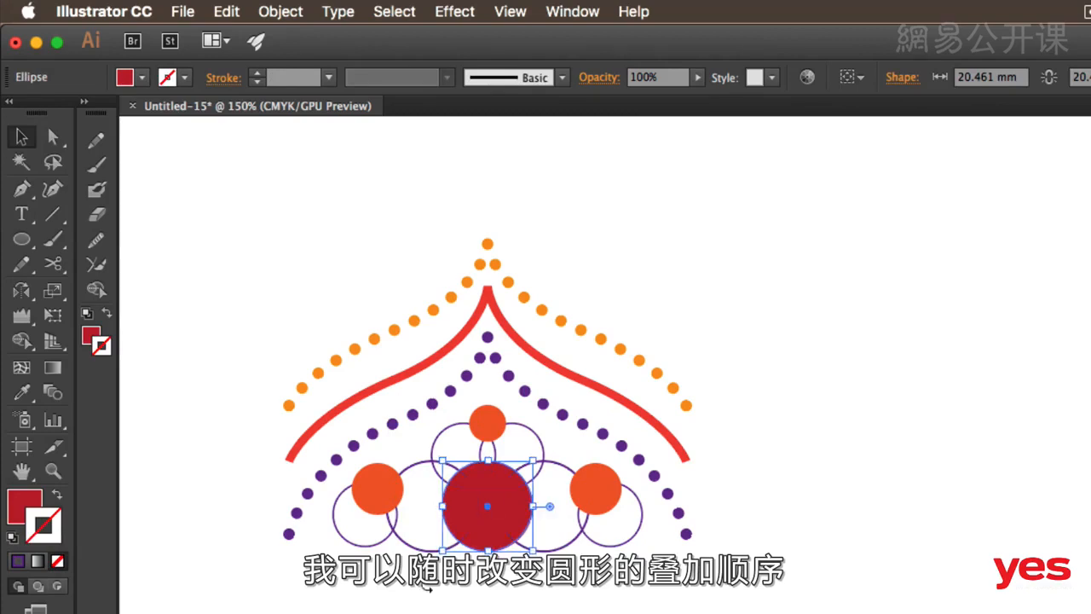
pyautogui.click(467, 609)
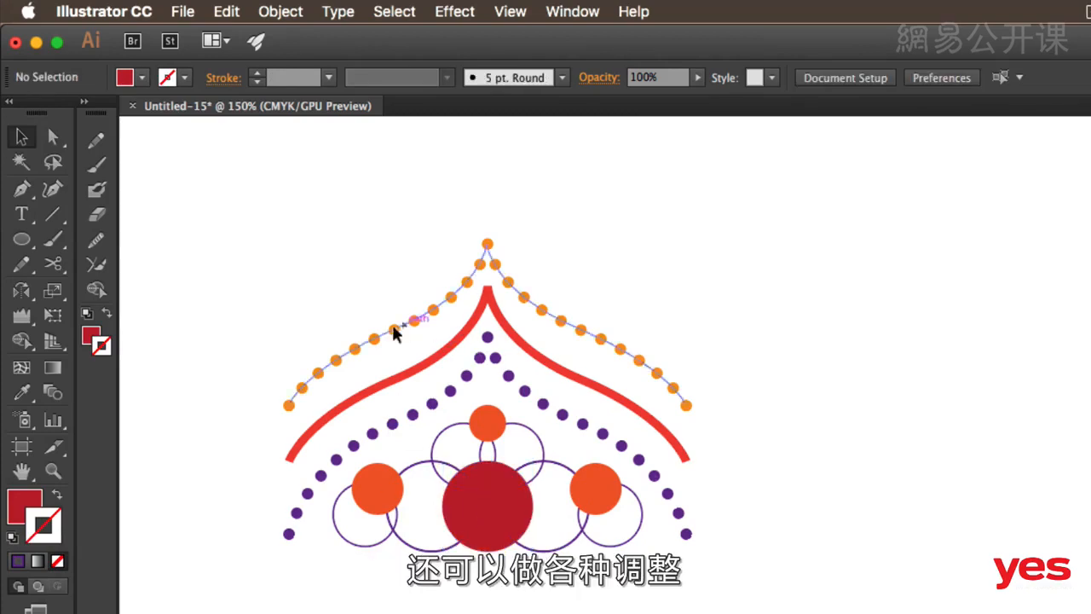
# - Duplicate the complete arch motif directly below the original
pyautogui.moveTo(231, 239); pyautogui.dragTo(678, 601)
pyautogui.moveTo(604, 491); pyautogui.dragTo(509, 613)
pyautogui.hotkey('ctrl', 'shift', 'a')
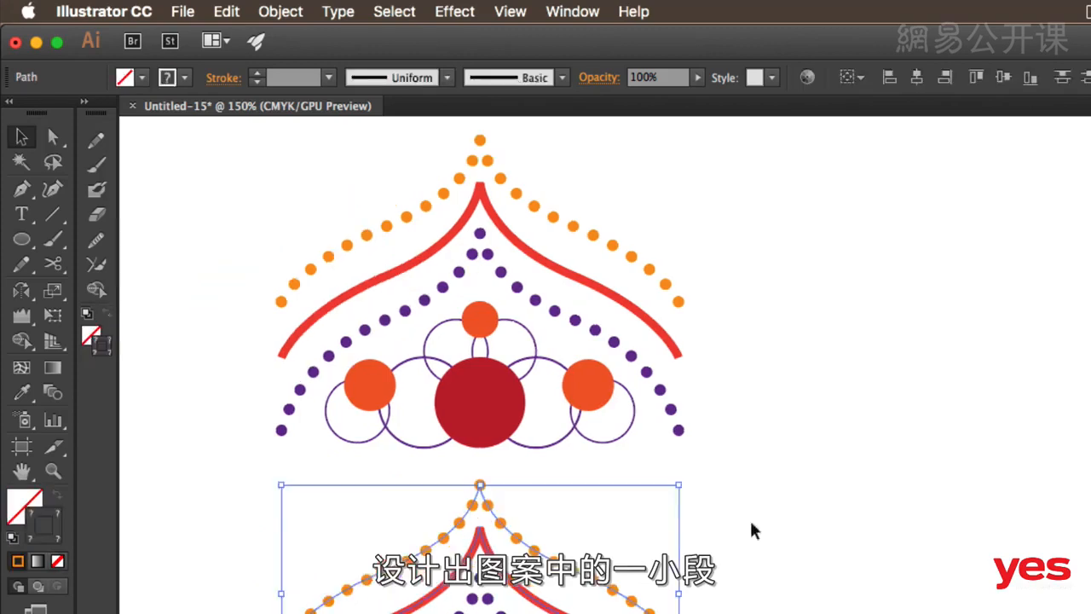
# - Move the duplicate motif to the right of the original and lower, so it sits clear diagonally below it
pyautogui.click(726, 524)
pyautogui.moveTo(180, 613); pyautogui.dragTo(177, 613)
pyautogui.moveTo(482, 613); pyautogui.dragTo(882, 397)
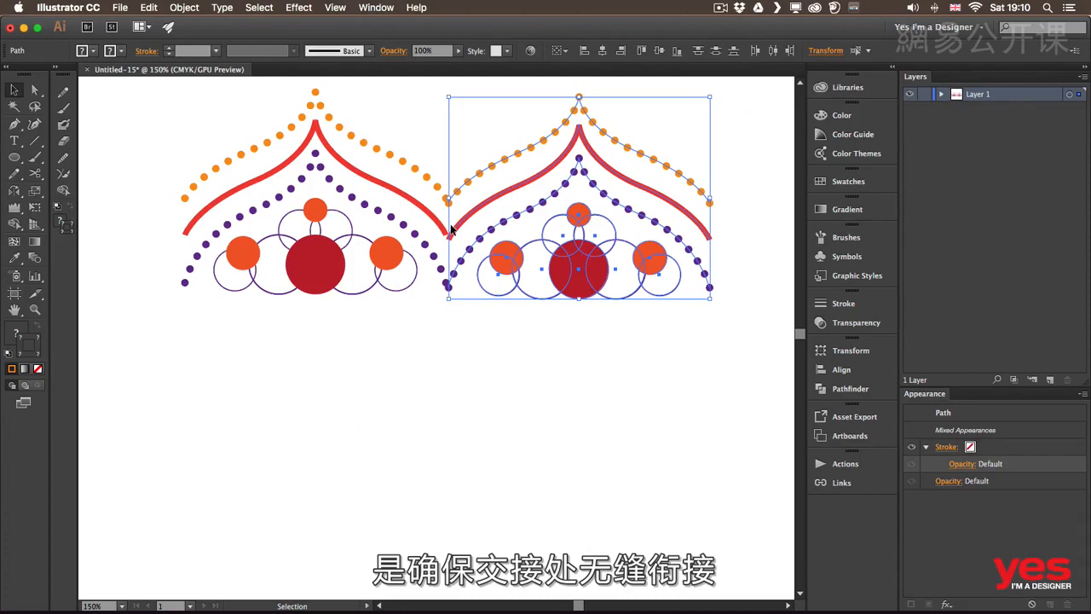
pyautogui.moveTo(584, 141); pyautogui.dragTo(585, 301)
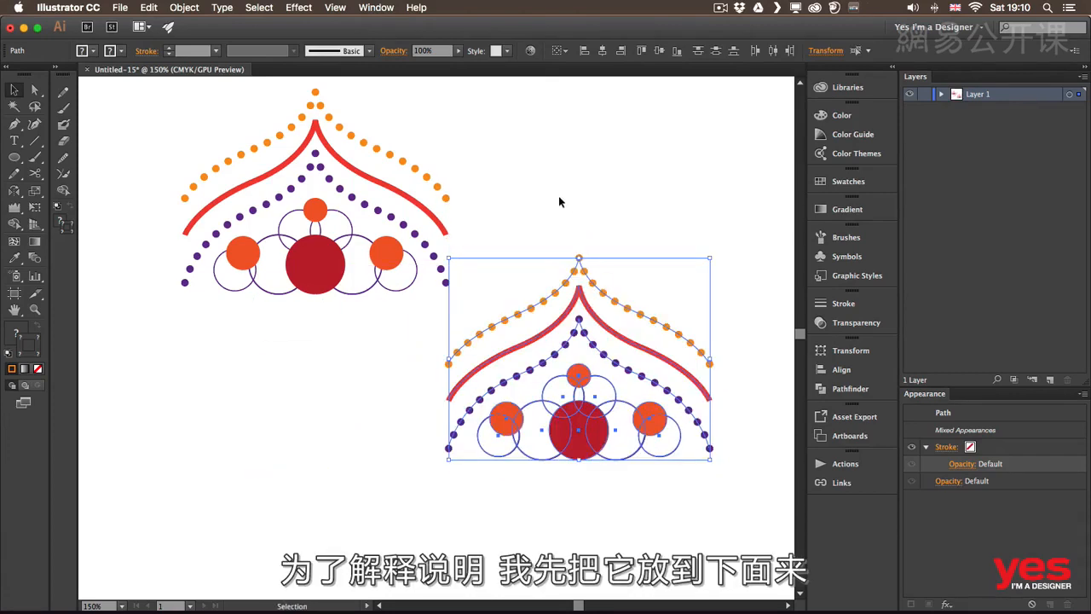
pyautogui.click(554, 205)
# - Expand the appearance of the duplicate's orange dotted, purple dotted and plain red arches
pyautogui.click(535, 308)
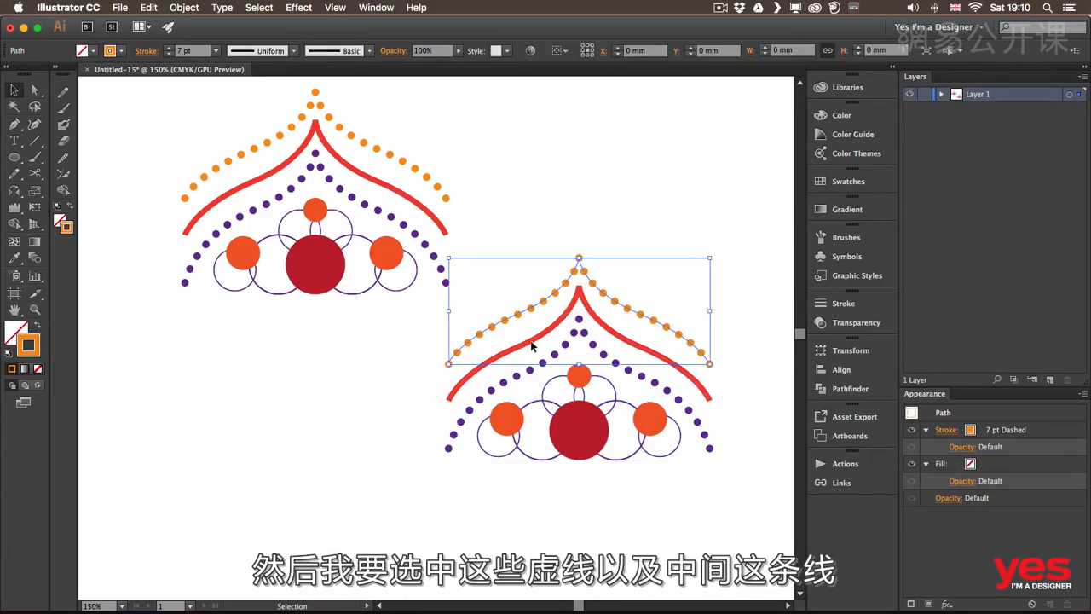
pyautogui.keyDown('shift'); pyautogui.click(509, 382); pyautogui.keyUp('shift')
pyautogui.keyDown('shift'); pyautogui.click(518, 354); pyautogui.keyUp('shift')
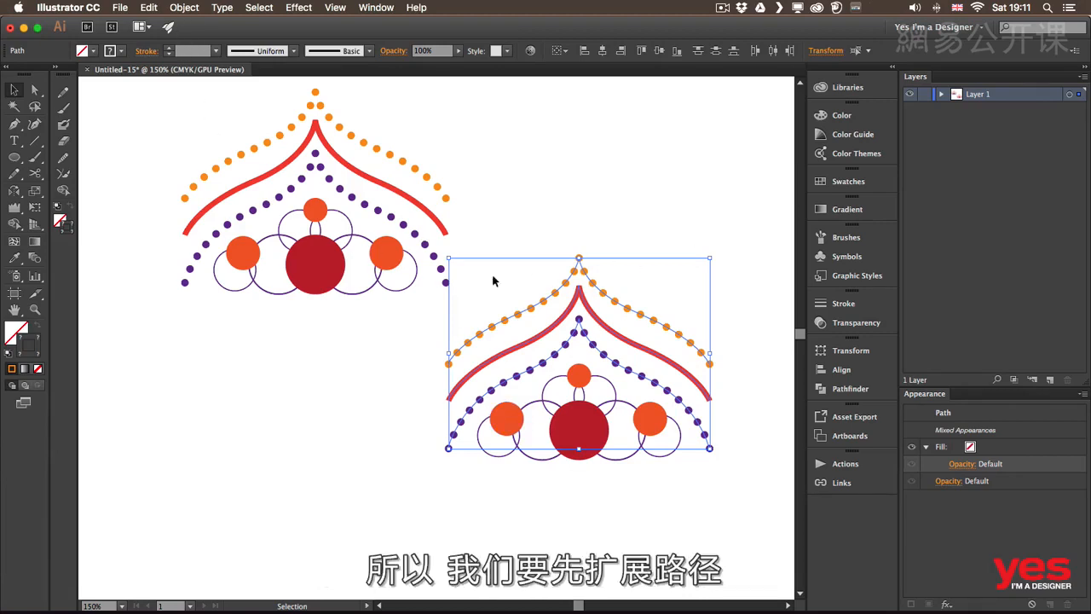
pyautogui.click(174, 8)
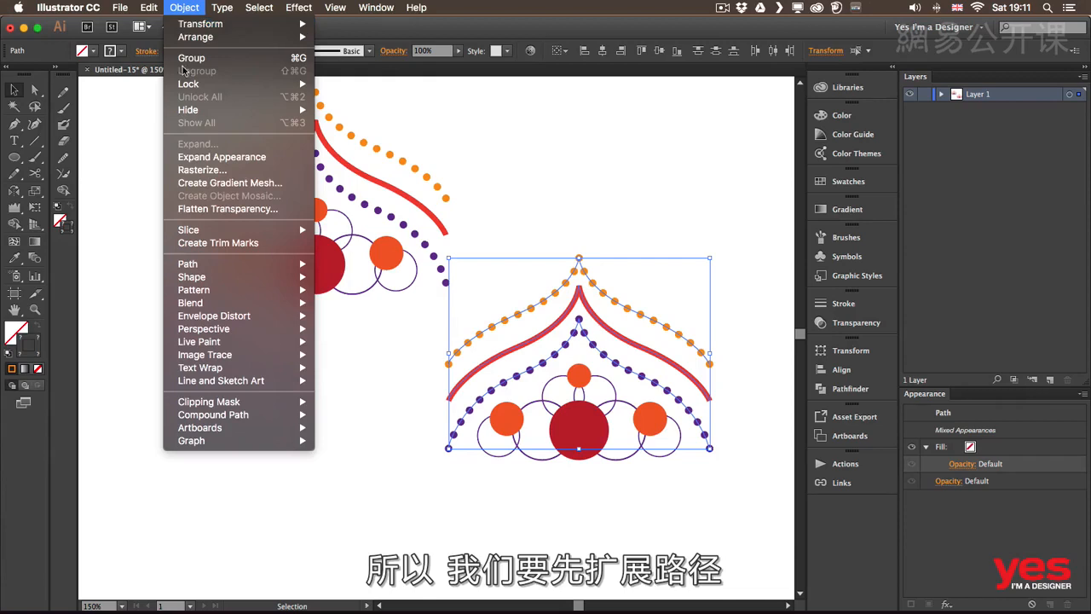
pyautogui.click(228, 159)
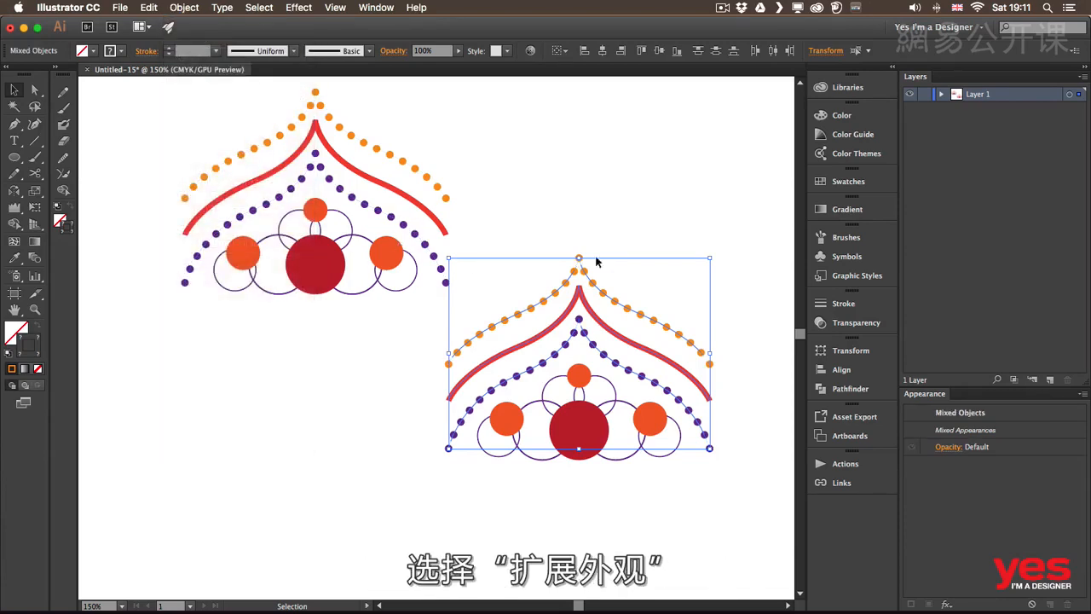
# - Expand the fill and stroke of the duplicate's three arches into shapes
pyautogui.click(189, 8)
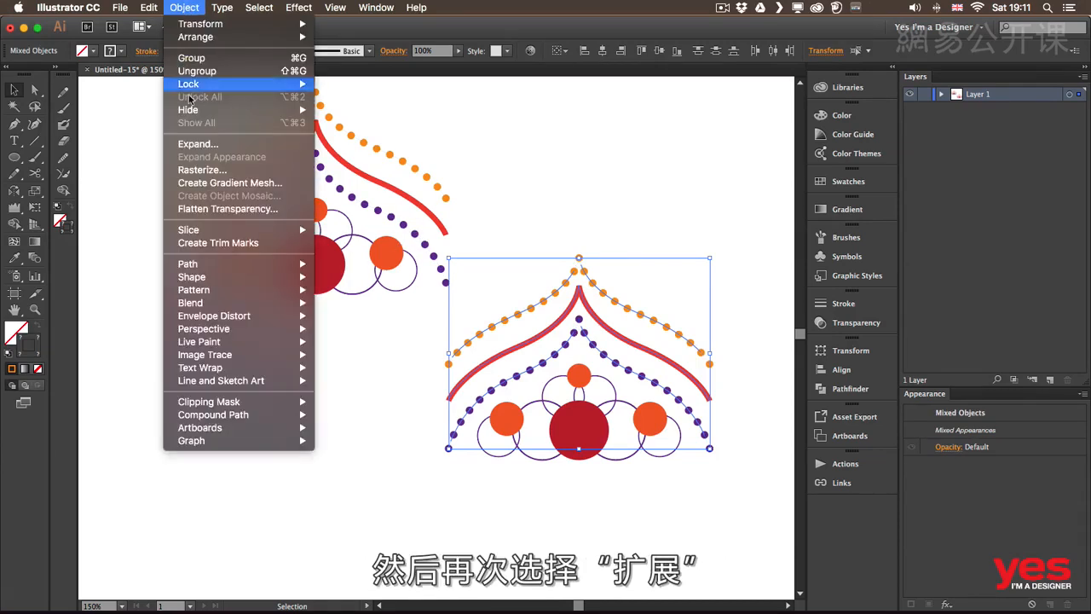
pyautogui.click(207, 144)
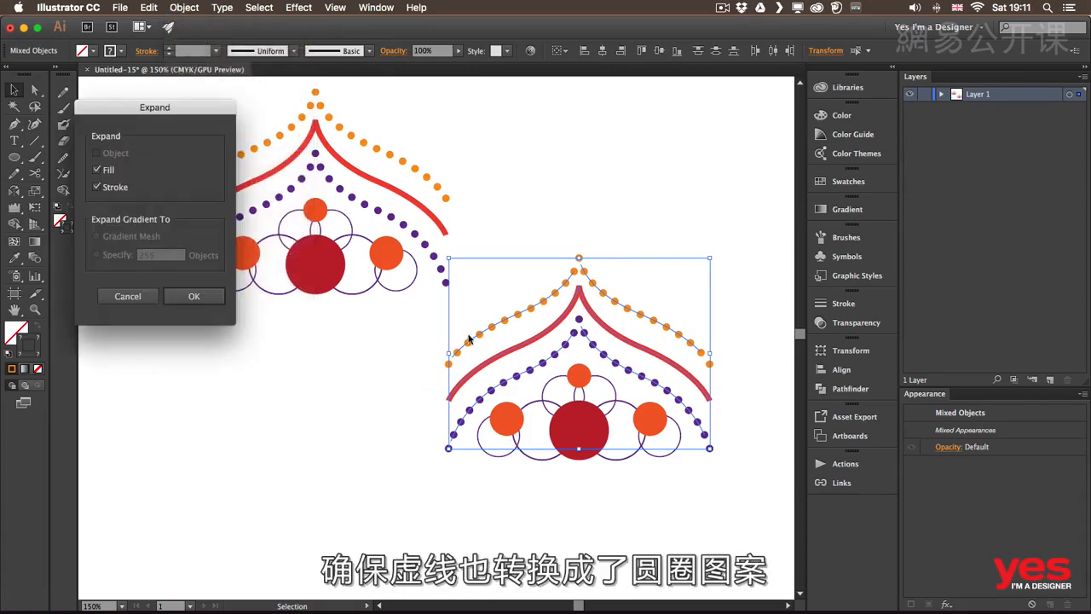
pyautogui.click(194, 297)
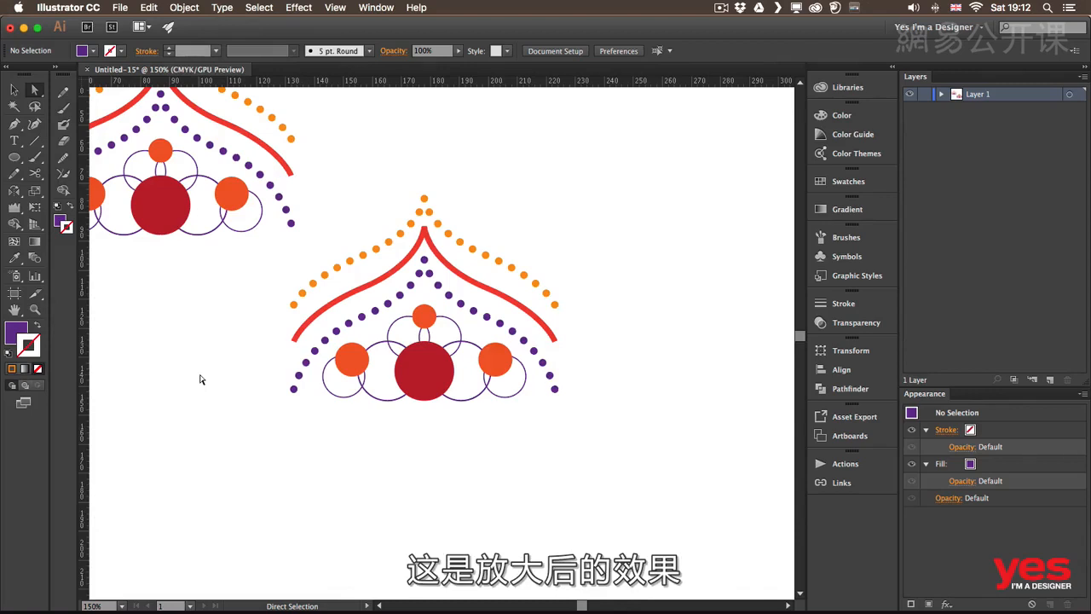
# - Place two vertical guides through the centres of the end dots on the left and right of the duplicate motif
pyautogui.press('super+=')
pyautogui.press('super+=')
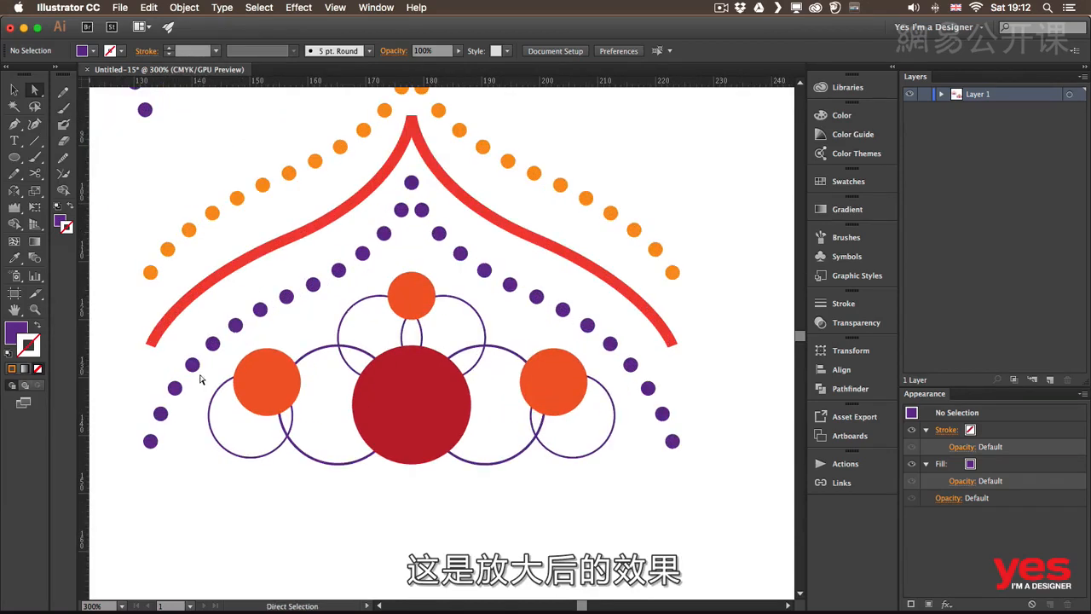
pyautogui.moveTo(434, 255); pyautogui.dragTo(480, 288)
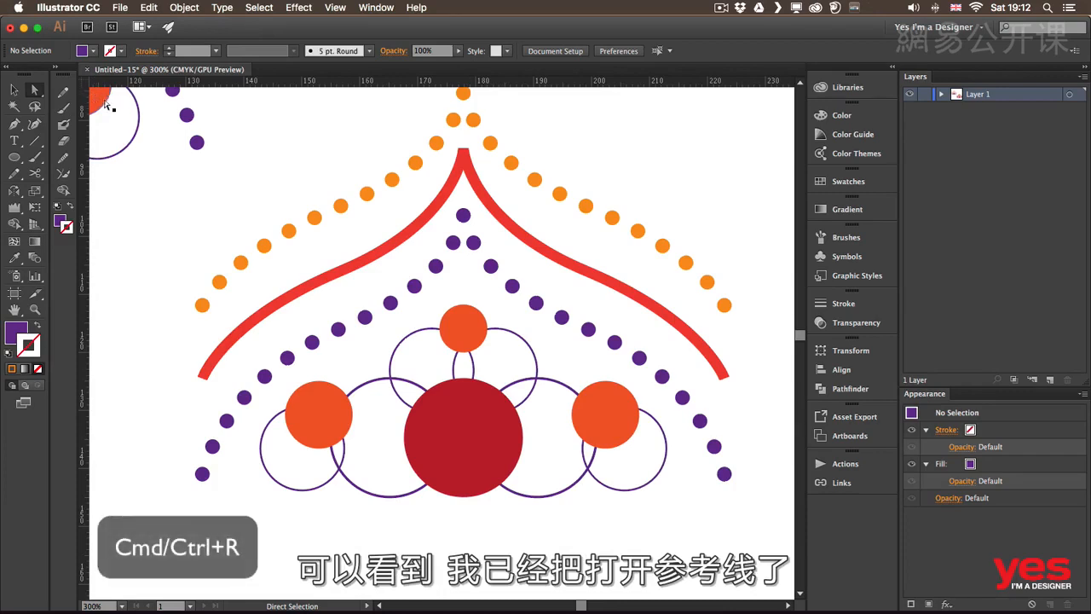
pyautogui.press('super+r')
pyautogui.press('super+r')
pyautogui.moveTo(84, 322); pyautogui.dragTo(201, 386)
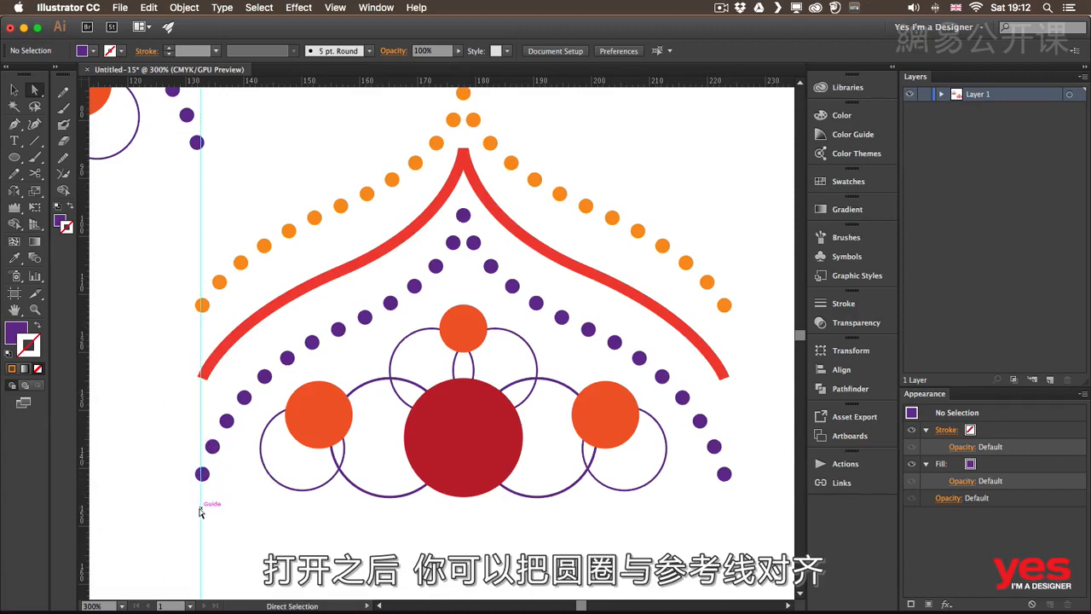
pyautogui.moveTo(82, 272); pyautogui.dragTo(725, 316)
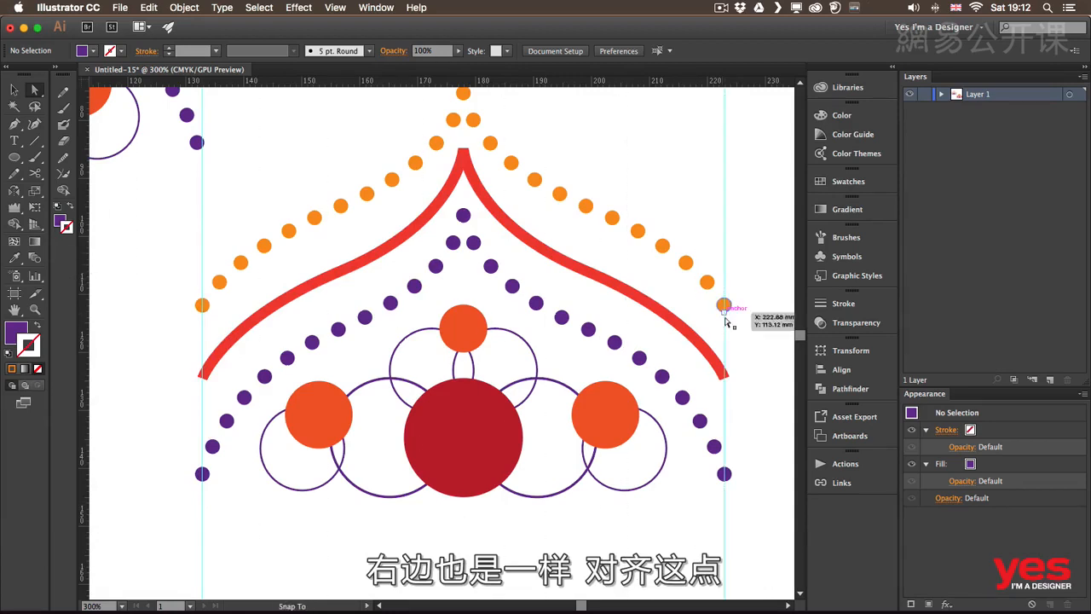
# - Erase the outer halves of the orange arch's two end dots with rectangular Eraser areas reaching the guides
pyautogui.press('v')
pyautogui.moveTo(195, 304); pyautogui.dragTo(196, 308)
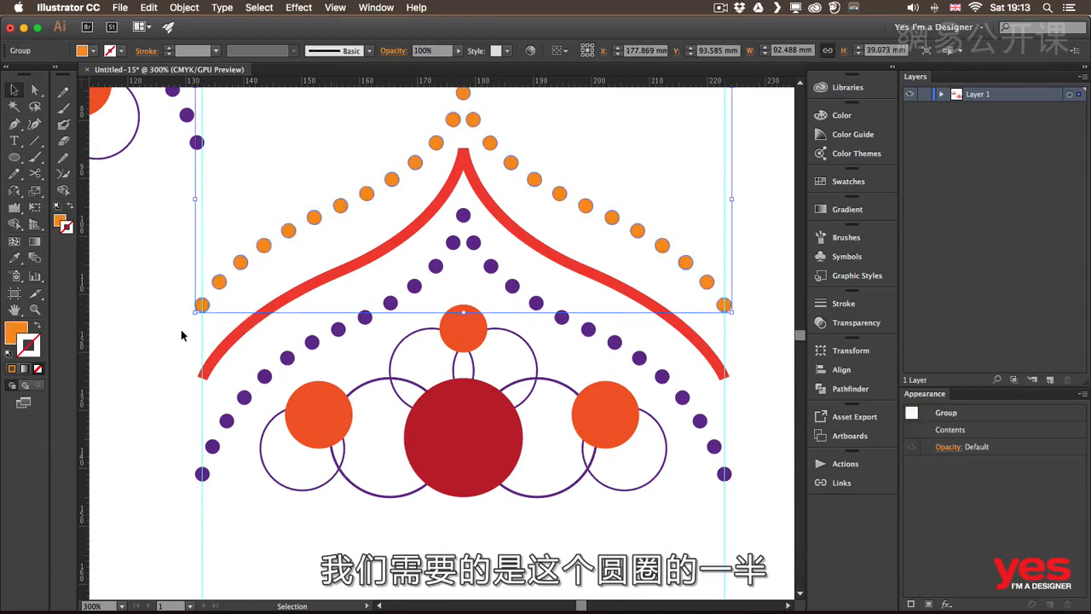
pyautogui.hotkey('shift', 'e')
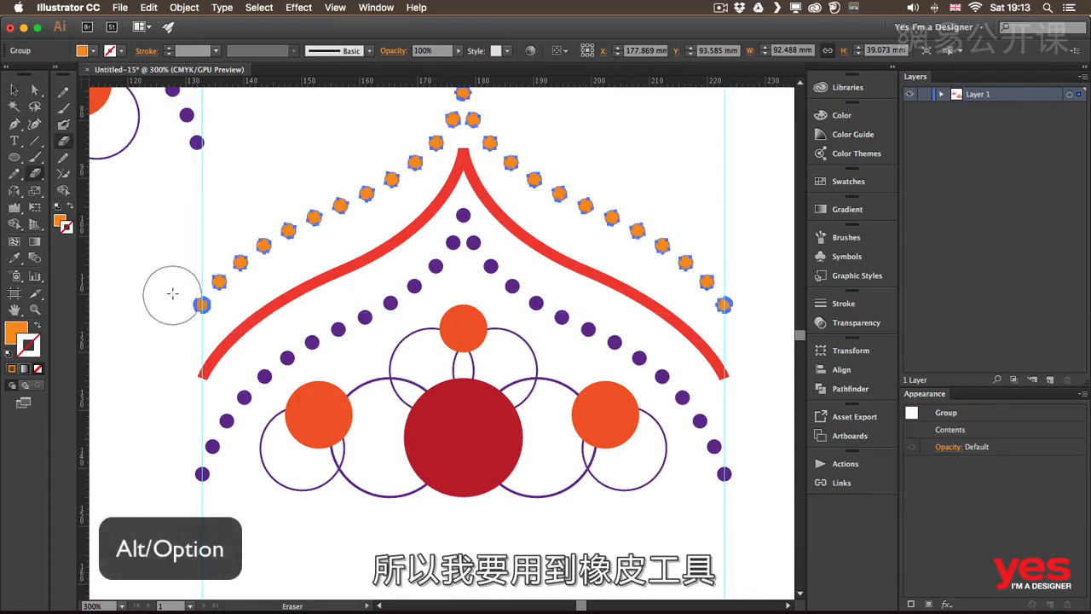
pyautogui.moveTo(167, 268); pyautogui.dragTo(202, 346)
pyautogui.moveTo(768, 256); pyautogui.dragTo(725, 338)
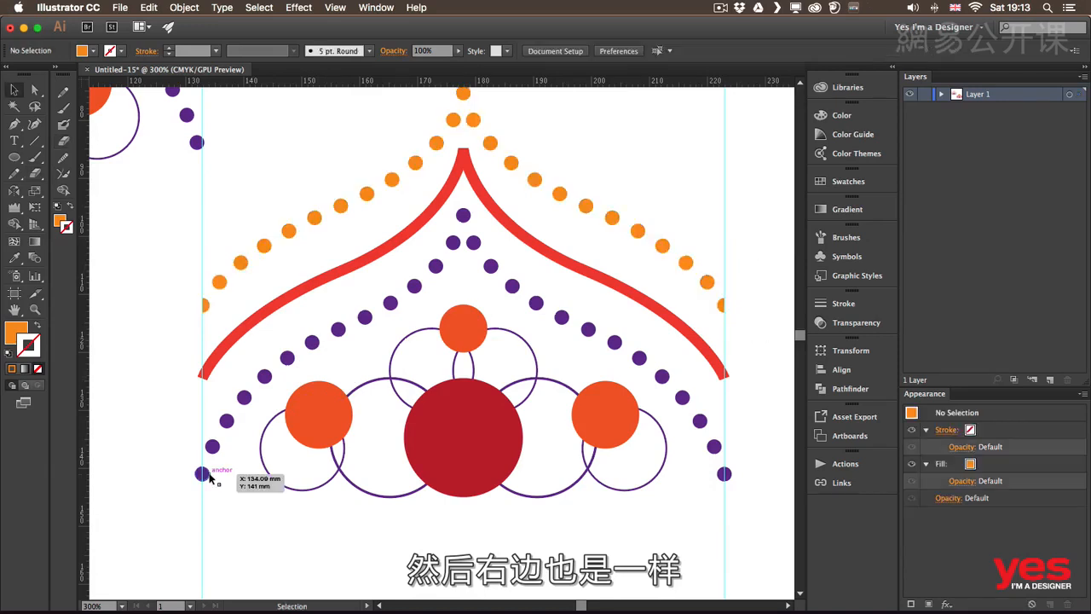
# - Erase the outer halves of the purple arch's two end dots up to the vertical guides
pyautogui.keyDown('super'); pyautogui.click(202, 473); pyautogui.keyUp('super')
pyautogui.moveTo(146, 444)
pyautogui.mouseDown()
pyautogui.moveTo(175, 504)
pyautogui.moveTo(202, 502)
pyautogui.mouseUp()
pyautogui.moveTo(753, 509); pyautogui.dragTo(724, 456)
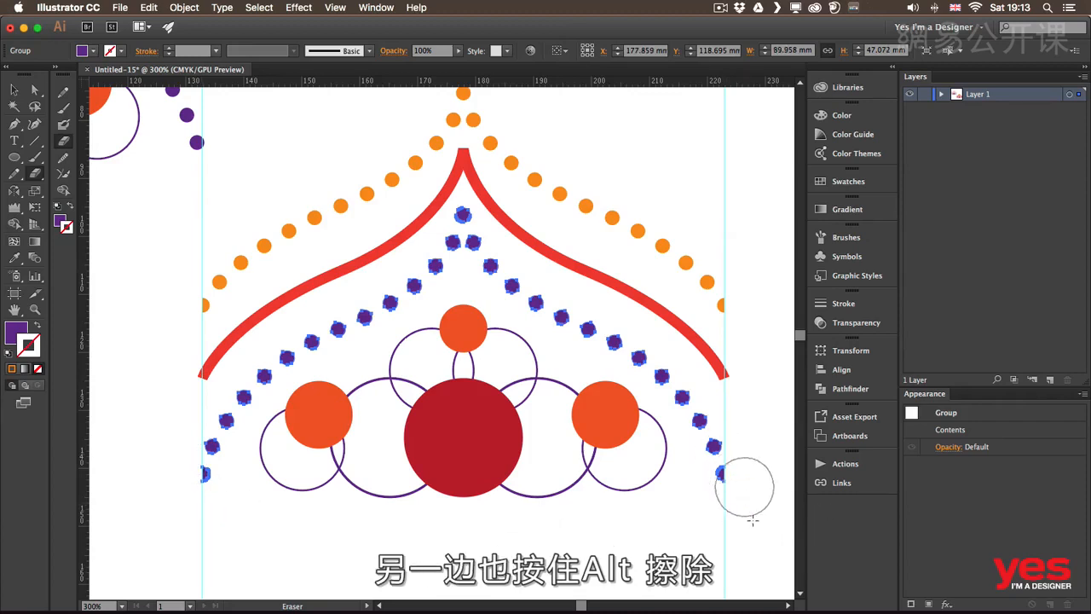
pyautogui.press('v')
pyautogui.click(751, 526)
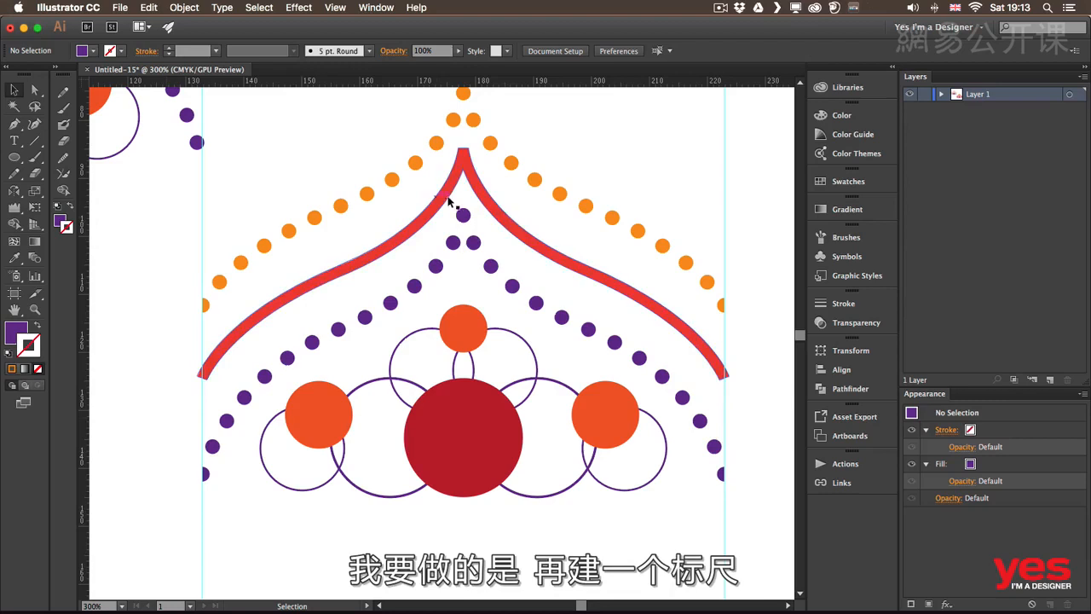
# - Place a vertical guide through the duplicate motif's centre and erase the right half of the red arch up to it
pyautogui.moveTo(86, 327); pyautogui.dragTo(463, 214)
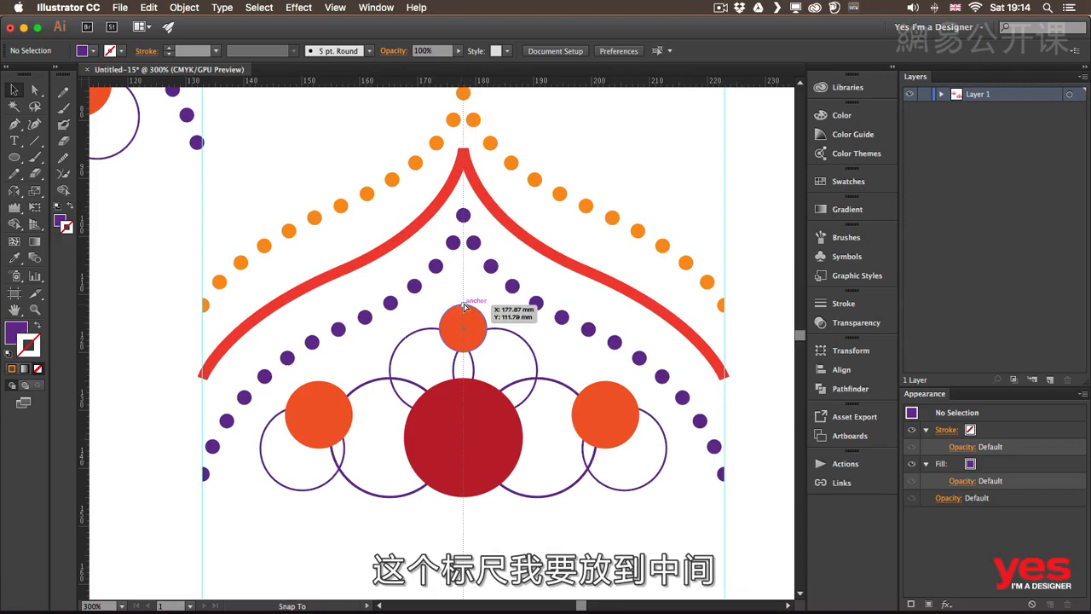
pyautogui.moveTo(464, 306); pyautogui.dragTo(464, 306)
pyautogui.click(510, 231)
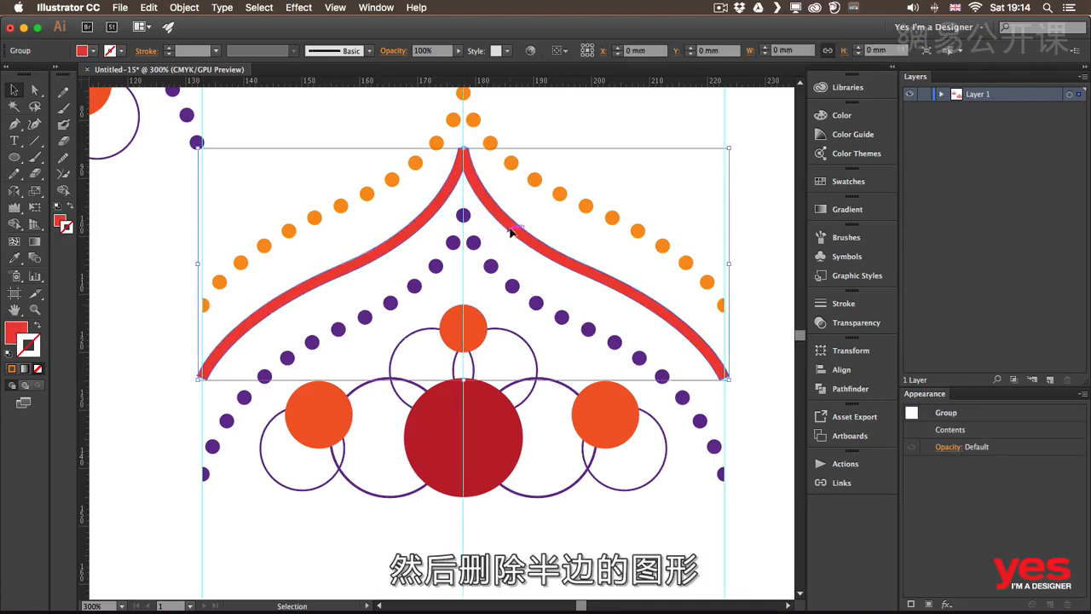
pyautogui.hotkey('shift', 'e')
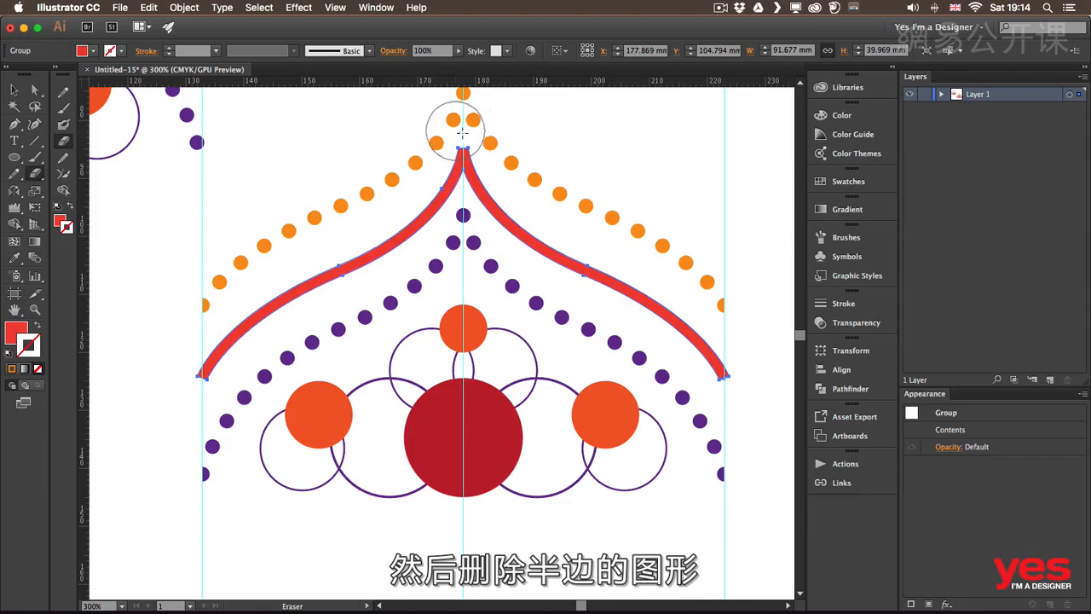
pyautogui.moveTo(463, 134)
pyautogui.mouseDown()
pyautogui.moveTo(521, 256)
pyautogui.moveTo(742, 447)
pyautogui.mouseUp()
pyautogui.press('v')
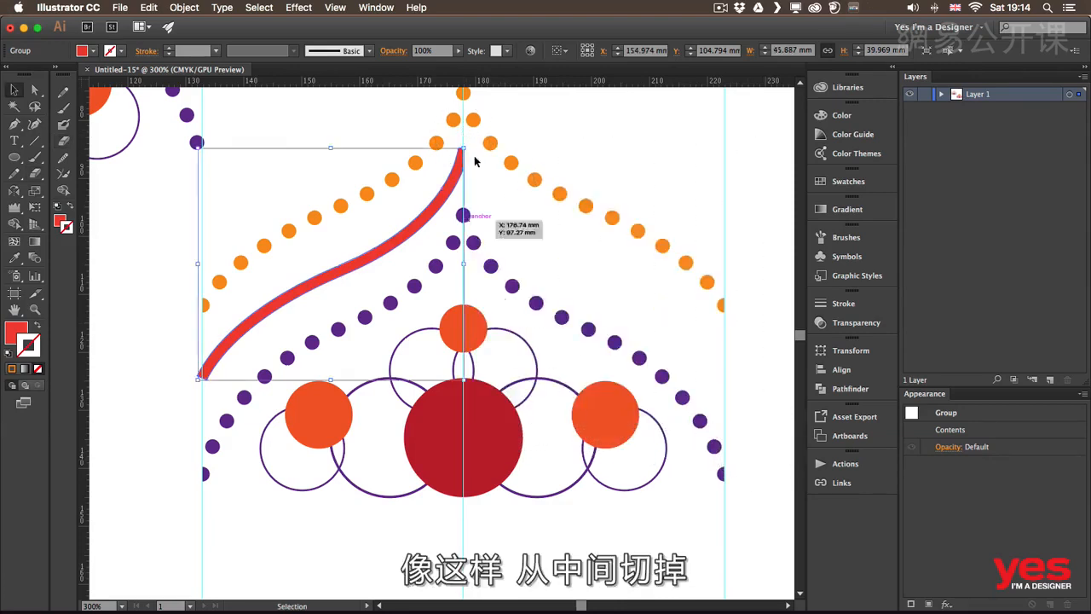
# - Move the inner anchor point at the red half-arch's lower end down onto the left guide
pyautogui.press('super+0')
pyautogui.moveTo(310, 207); pyautogui.dragTo(441, 198)
pyautogui.moveTo(201, 366); pyautogui.dragTo(408, 242)
pyautogui.press('a')
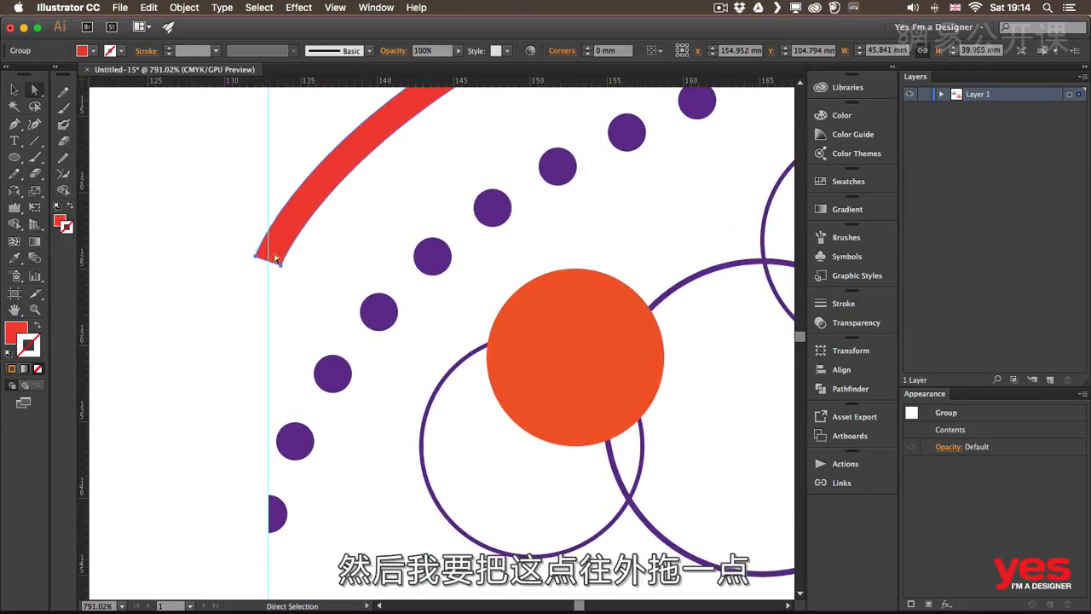
pyautogui.click(280, 266)
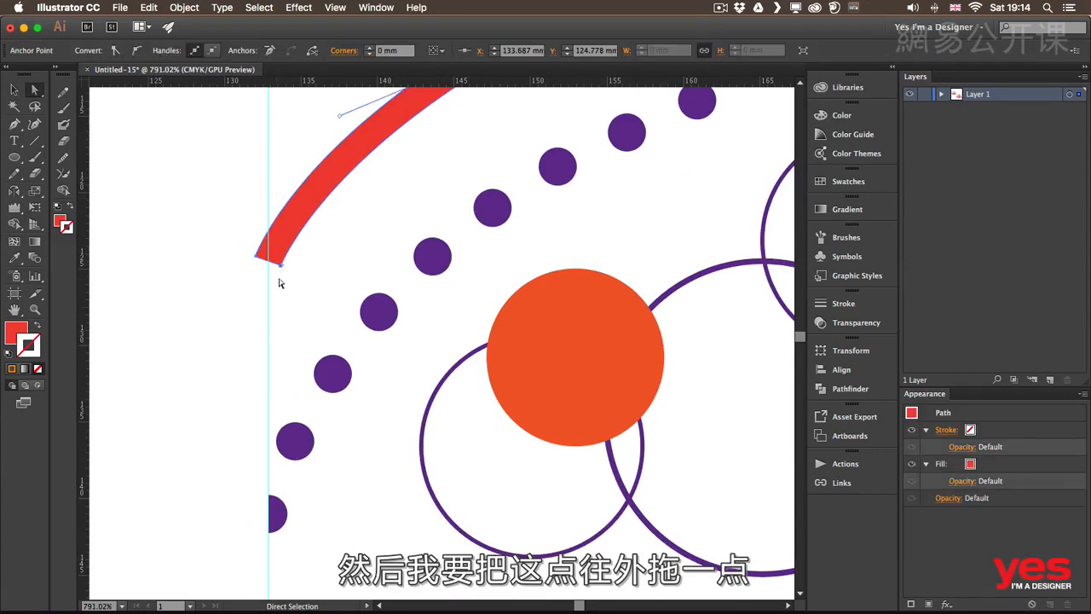
pyautogui.click(280, 272)
pyautogui.moveTo(279, 269); pyautogui.dragTo(270, 297)
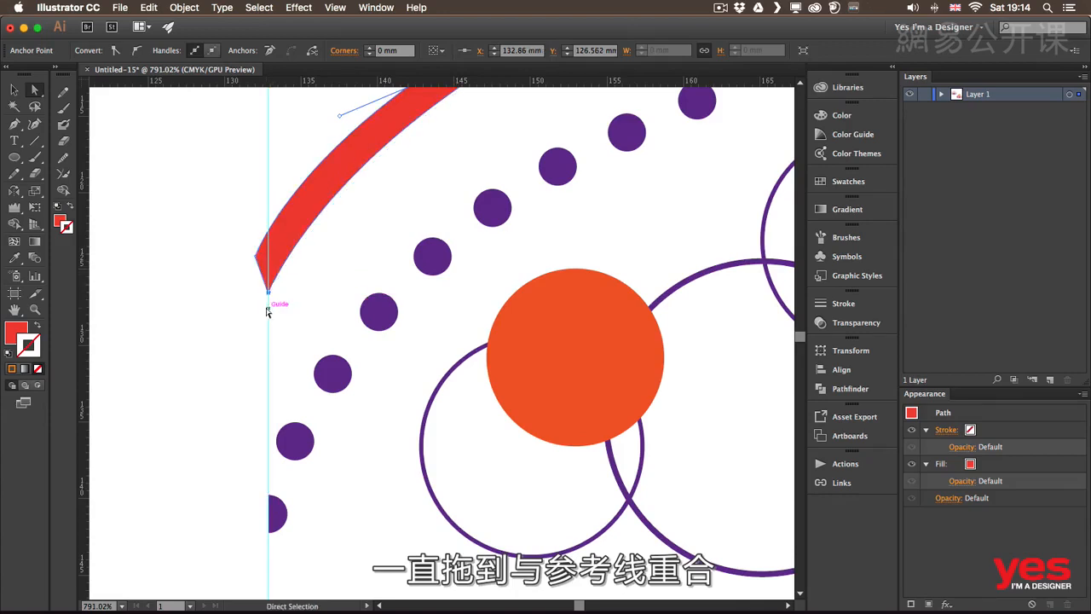
pyautogui.moveTo(373, 214); pyautogui.dragTo(277, 382)
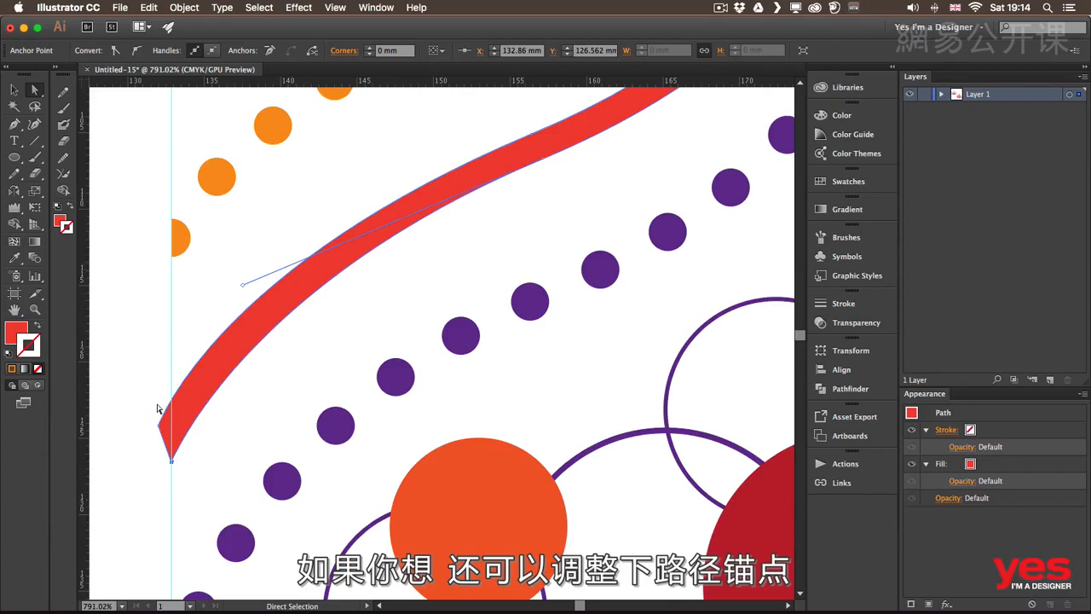
pyautogui.moveTo(171, 371); pyautogui.dragTo(261, 287)
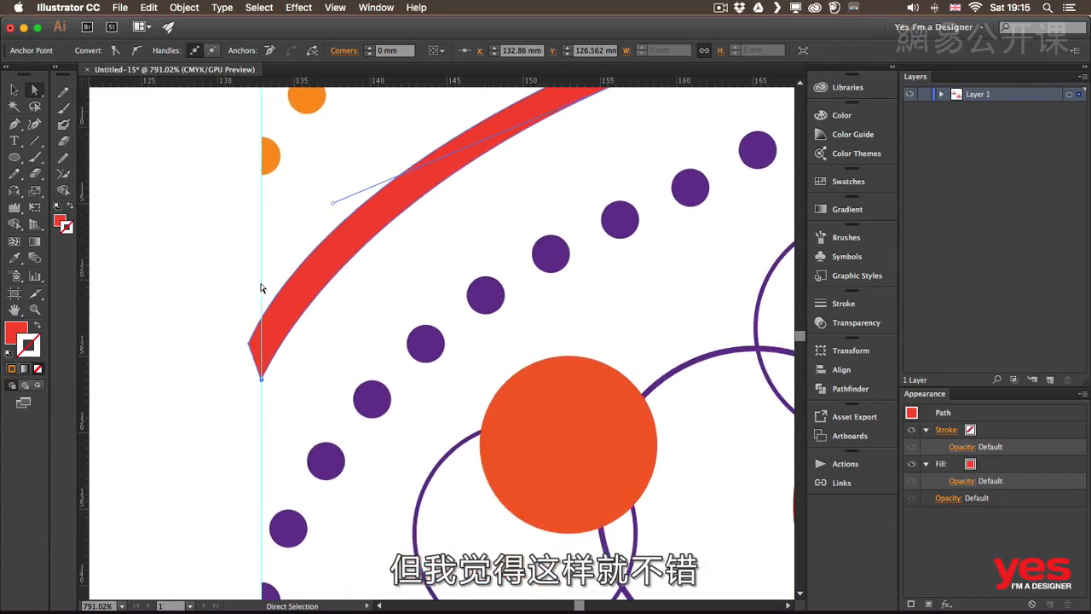
pyautogui.press('v')
pyautogui.hotkey('shift', 'e')
pyautogui.moveTo(202, 284)
pyautogui.mouseDown()
pyautogui.moveTo(246, 407)
pyautogui.moveTo(260, 409)
pyautogui.moveTo(239, 397)
pyautogui.moveTo(214, 356)
pyautogui.mouseUp()
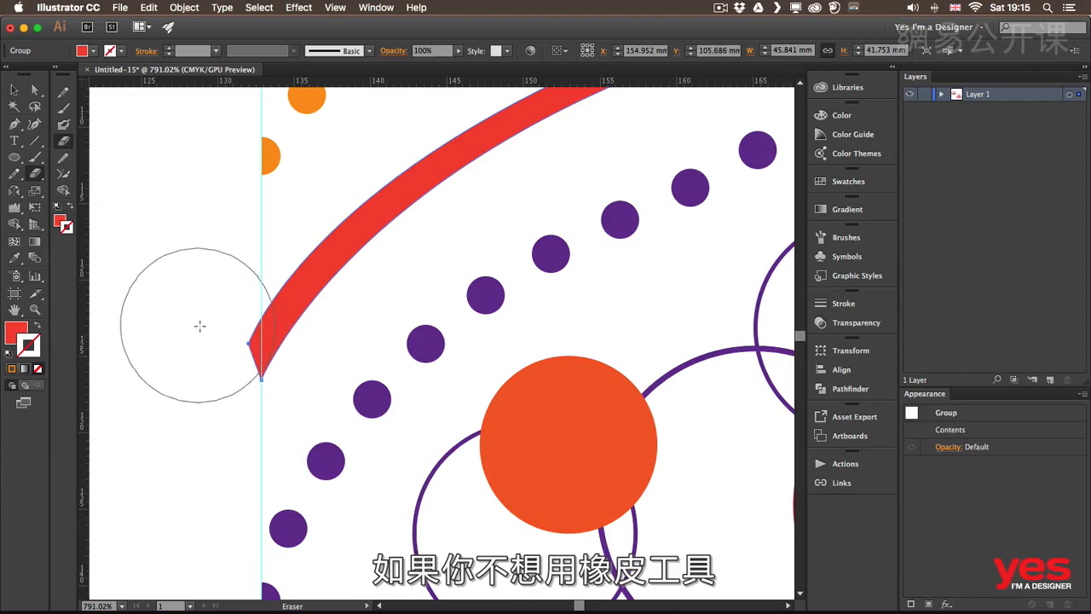
# - Draw a rectangle about 3.9 by 11.2 mm against the left guide over the red arch's end and cut both overhangs away with Shape Builder
pyautogui.press('m')
pyautogui.moveTo(203, 272); pyautogui.dragTo(261, 443)
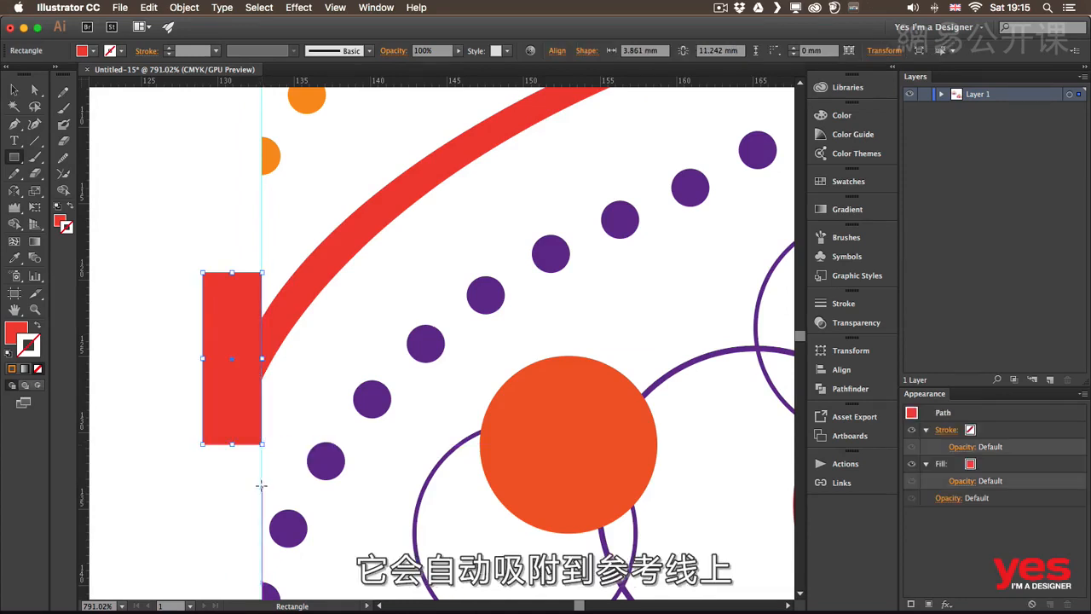
pyautogui.press('v')
pyautogui.keyDown('shift'); pyautogui.click(292, 295); pyautogui.keyUp('shift')
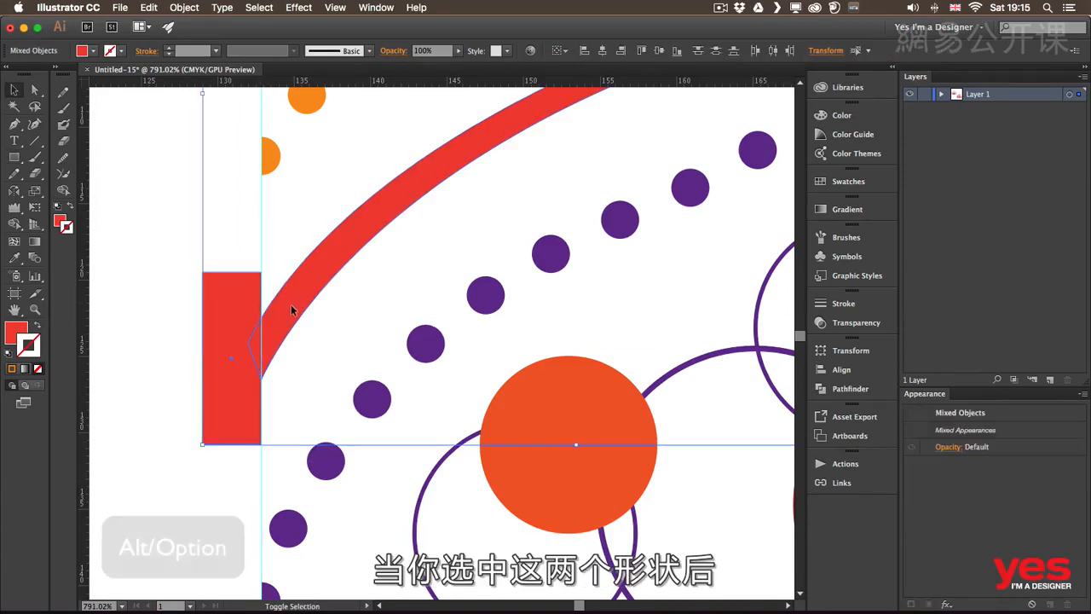
pyautogui.hotkey('shift', 'm')
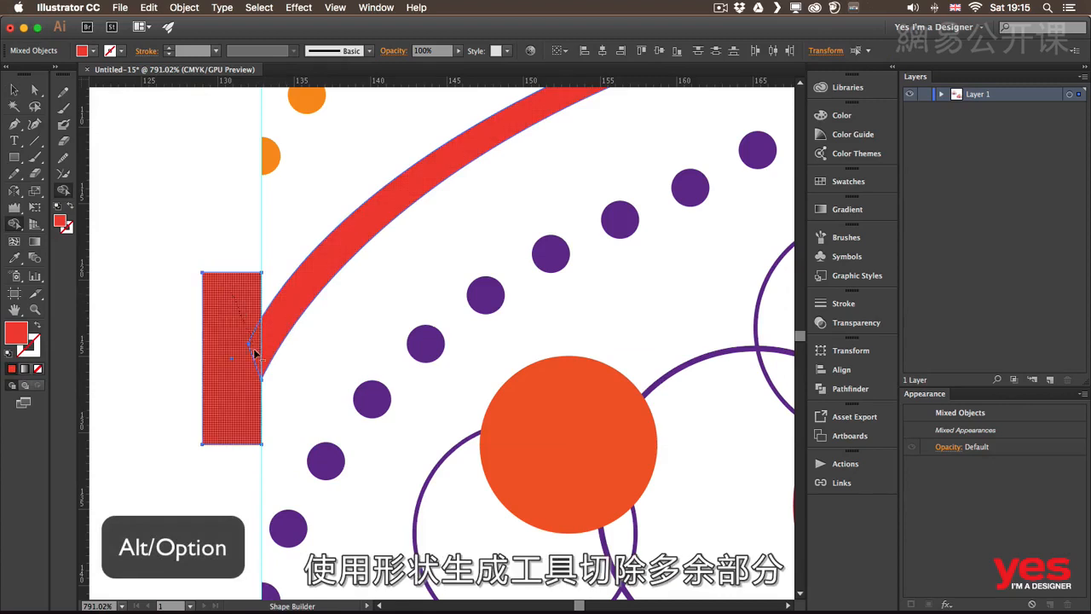
pyautogui.moveTo(255, 352); pyautogui.dragTo(255, 355)
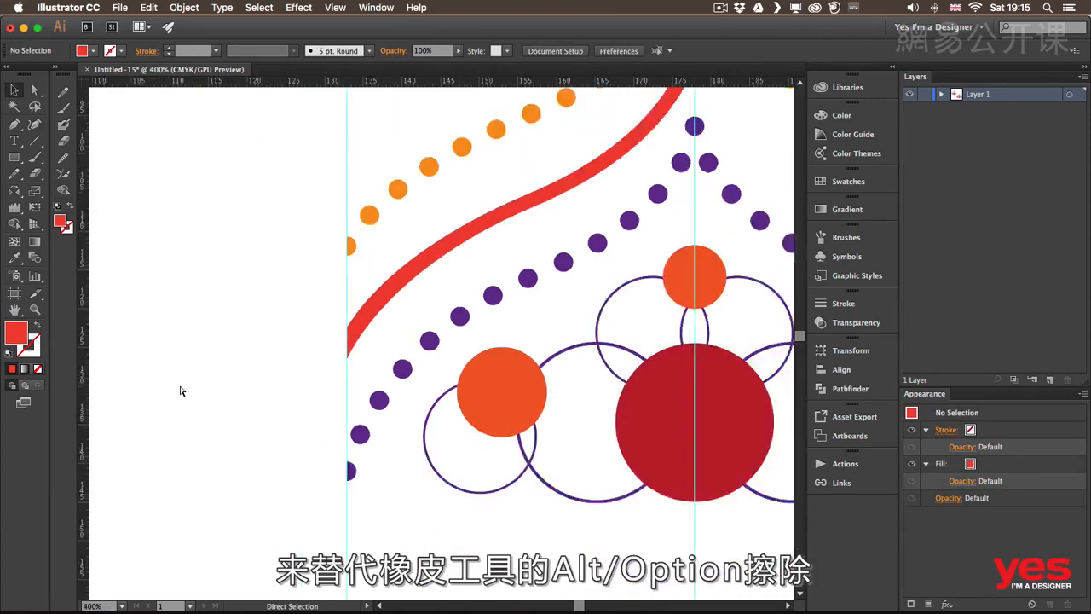
# - Reflect a copy of the trimmed red half-arch across the central vertical guide to complete the arch
pyautogui.press('super+minus')
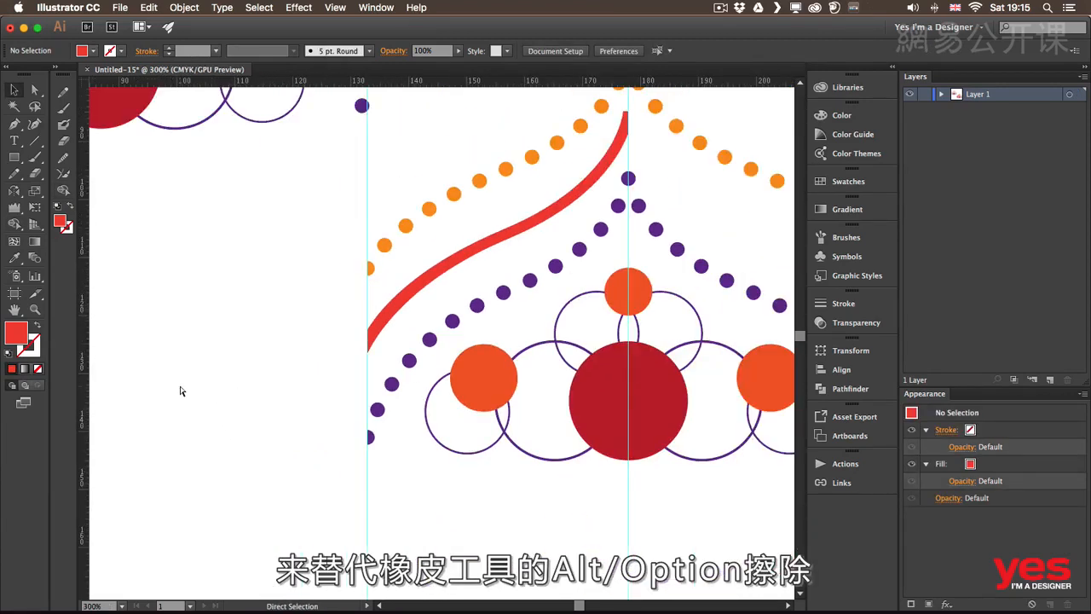
pyautogui.press('super+minus')
pyautogui.moveTo(615, 235); pyautogui.dragTo(445, 252)
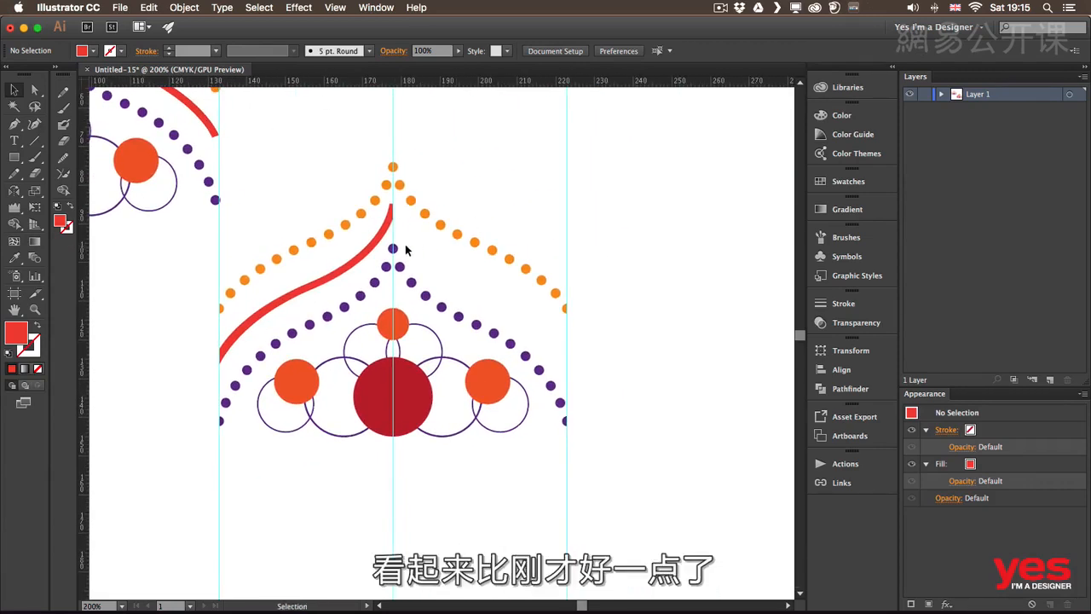
pyautogui.click(351, 271)
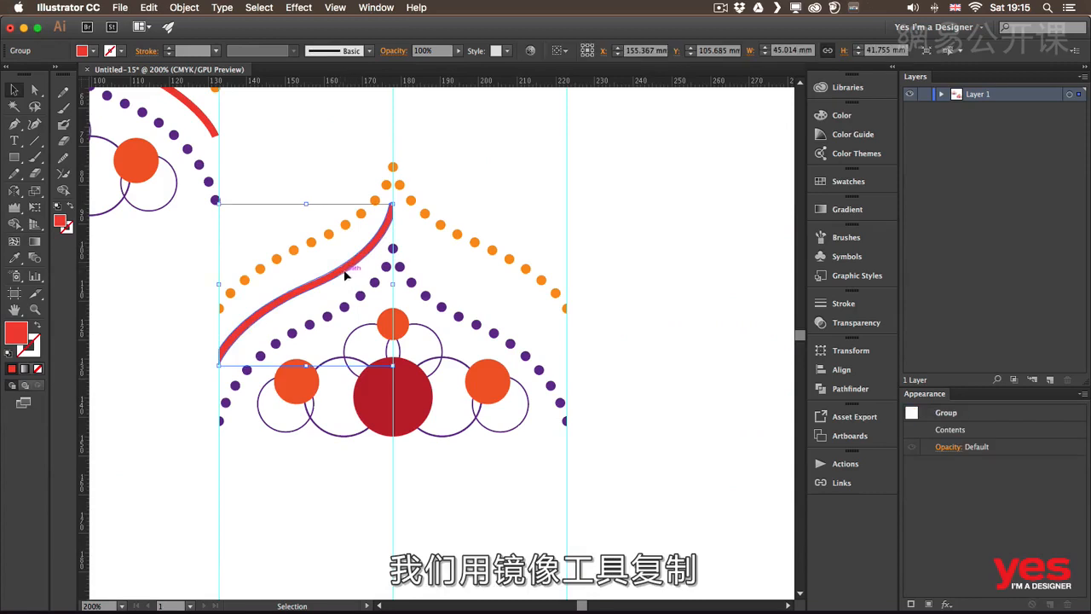
pyautogui.press('o')
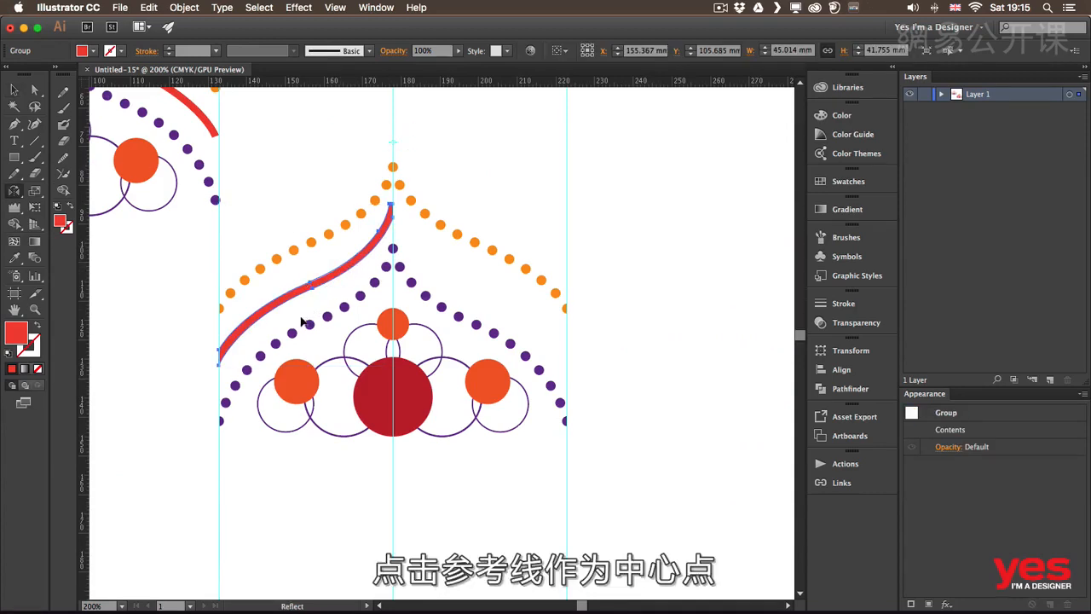
pyautogui.moveTo(331, 281); pyautogui.dragTo(384, 320)
pyautogui.moveTo(458, 295); pyautogui.dragTo(477, 322)
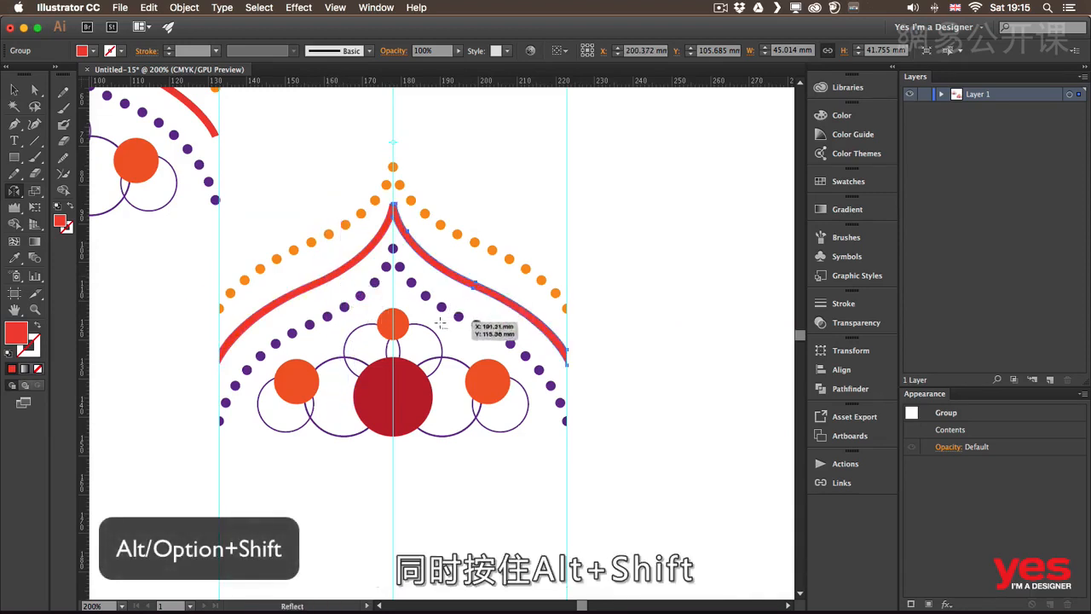
pyautogui.press('v')
pyautogui.click(659, 208)
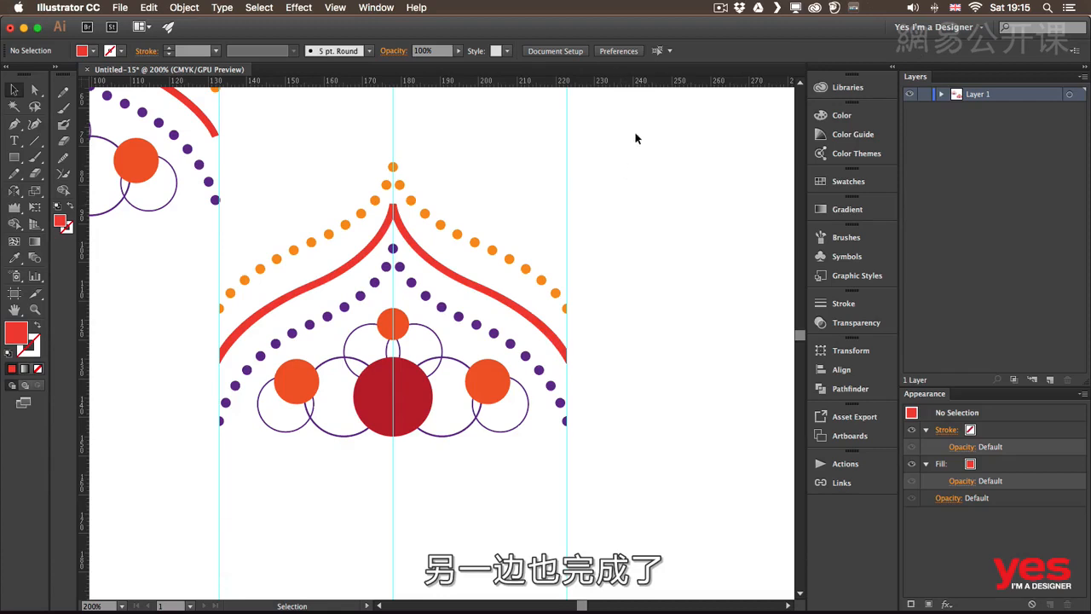
# - Set the dashed stroke weight of the original motif's orange arch to 5 pt
pyautogui.press('super+minus')
pyautogui.moveTo(154, 113); pyautogui.dragTo(412, 360)
pyautogui.moveTo(368, 205); pyautogui.dragTo(331, 371)
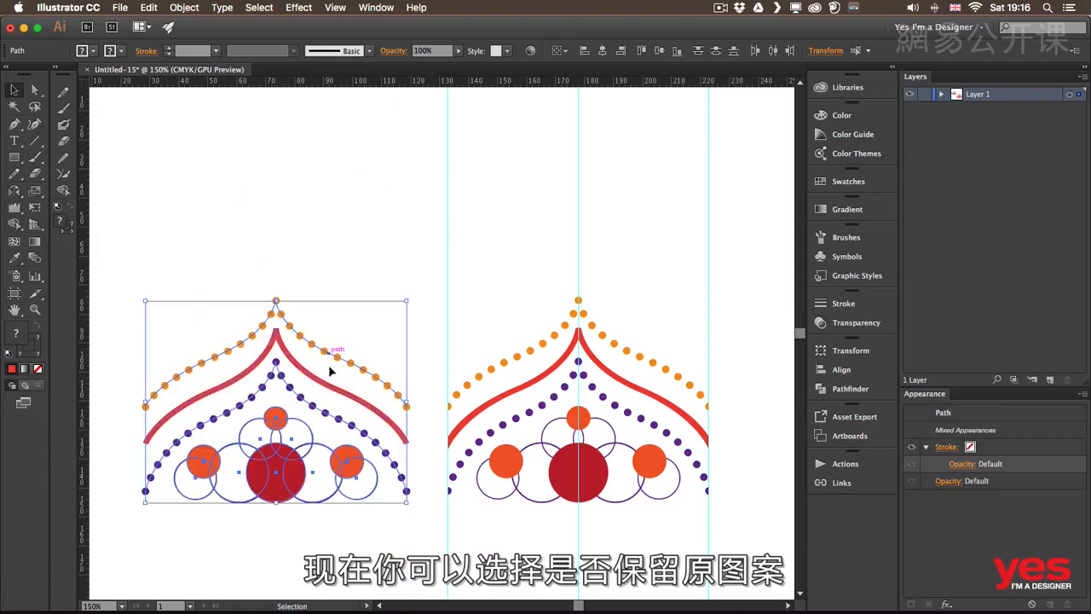
pyautogui.click(327, 274)
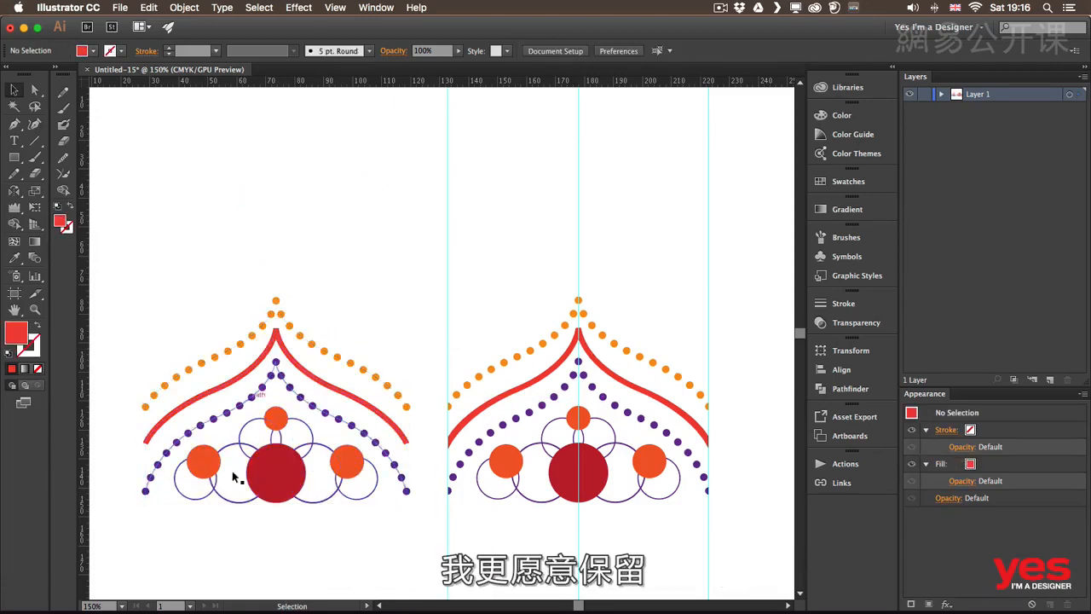
pyautogui.click(274, 314)
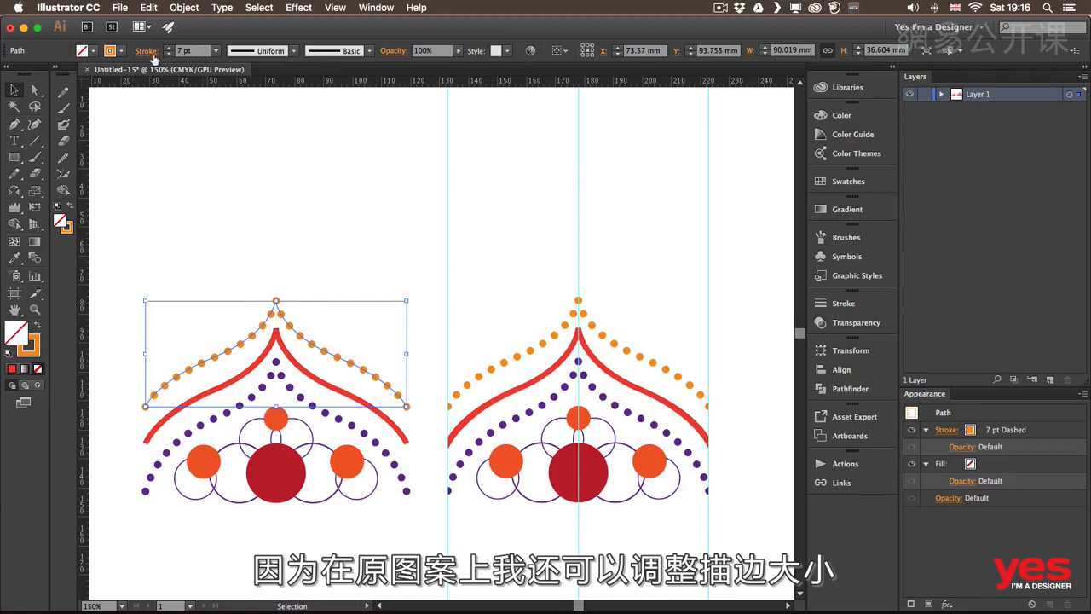
pyautogui.click(154, 57)
pyautogui.doubleClick(44, 165)
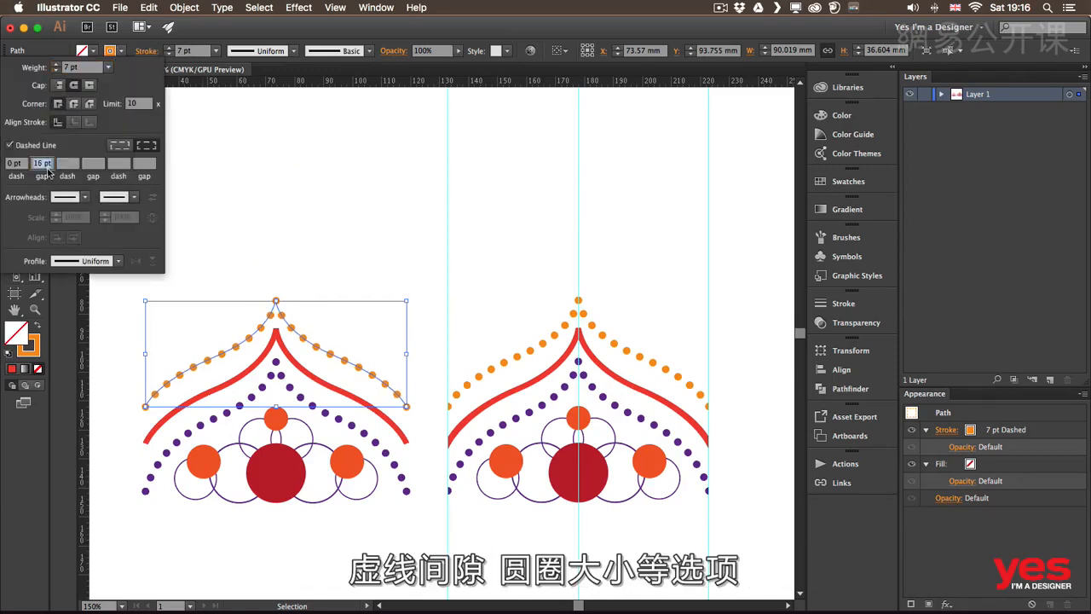
pyautogui.scroll(-2, 86, 75)
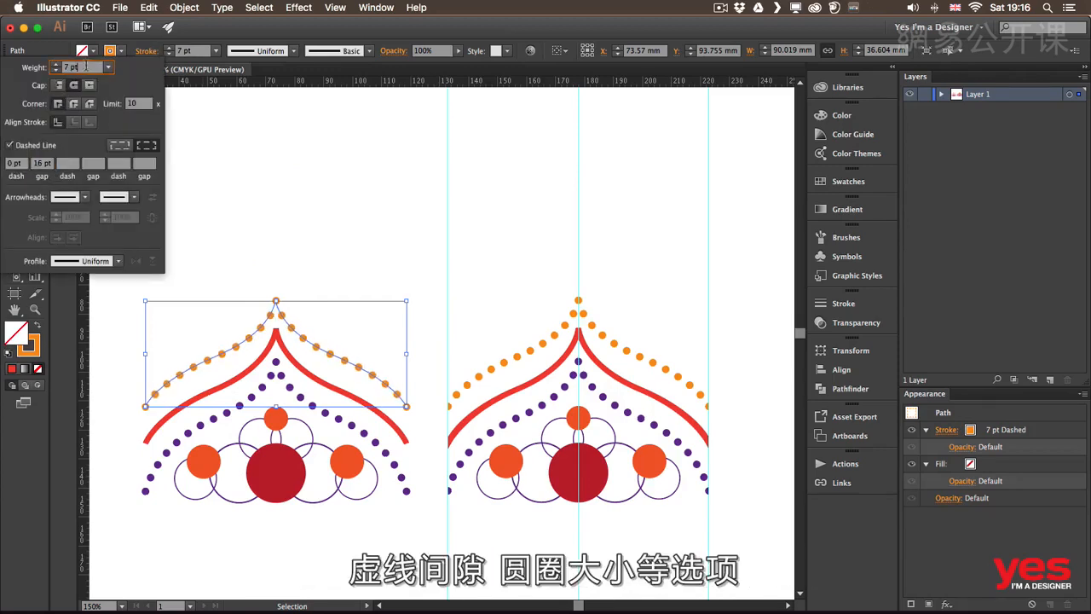
pyautogui.click(266, 214)
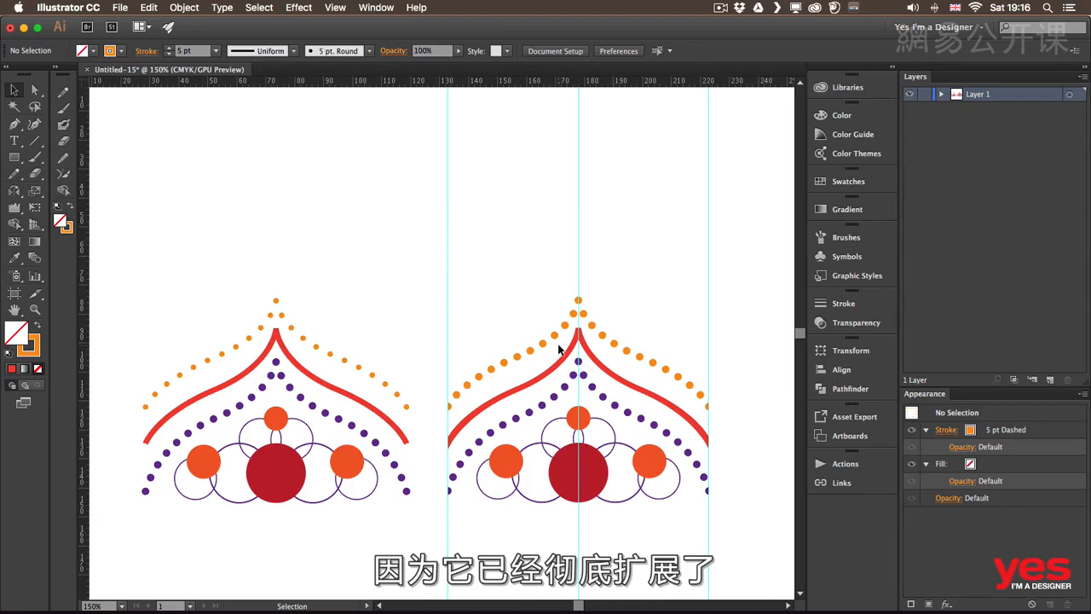
# - Group all parts of the trimmed duplicate motif and expand Layer 1 to check its contents
pyautogui.hscroll(5, 558, 349)
pyautogui.scroll(-2, 559, 350)
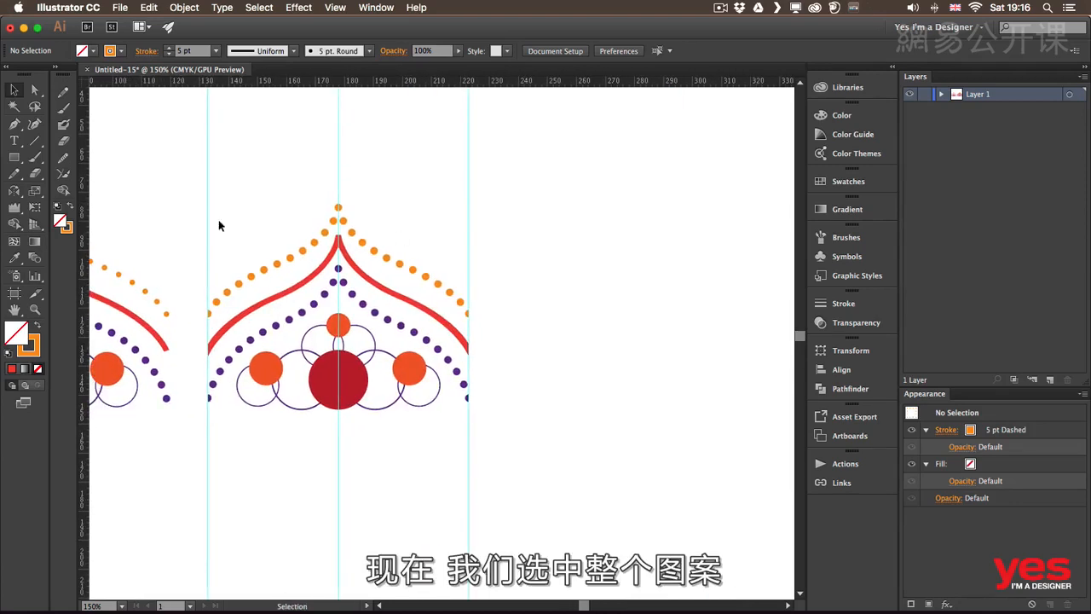
pyautogui.moveTo(245, 280); pyautogui.dragTo(471, 478)
pyautogui.press('super+g')
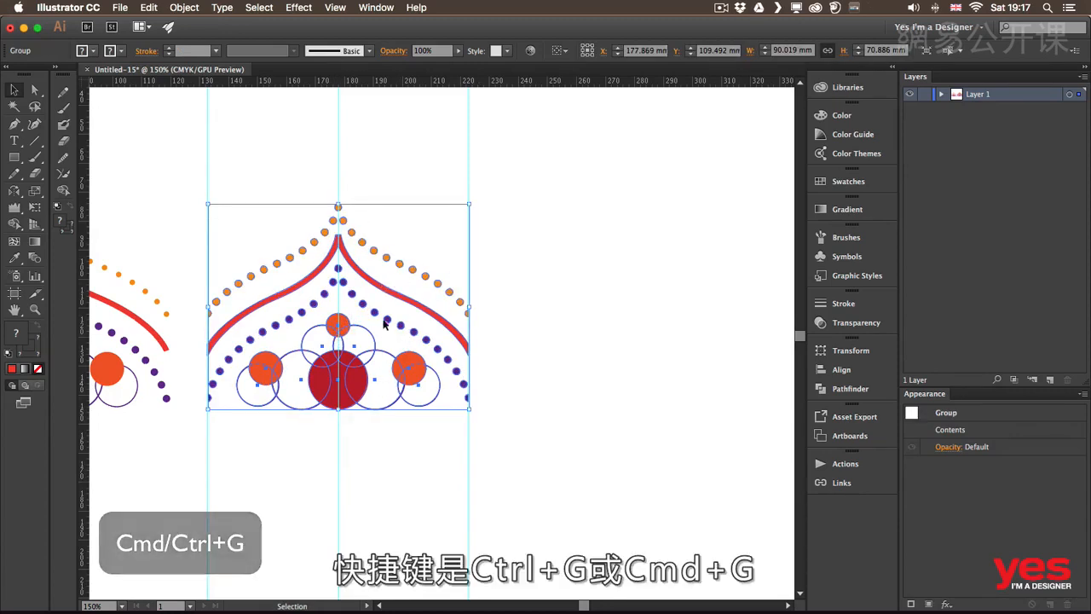
pyautogui.click(942, 95)
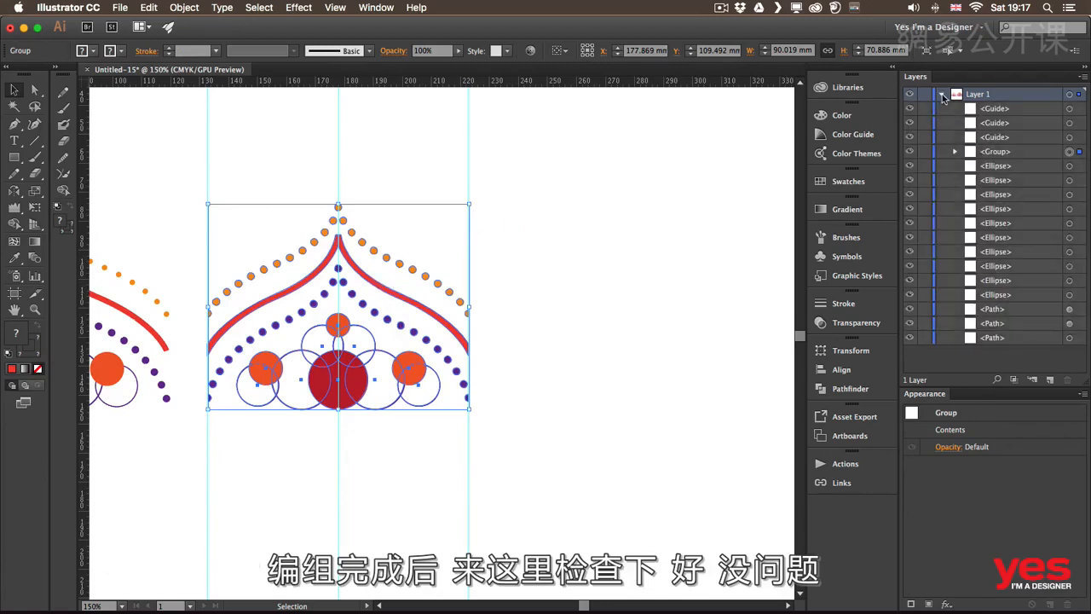
# - Start a new Pattern Brush from the grouped motif
pyautogui.click(847, 238)
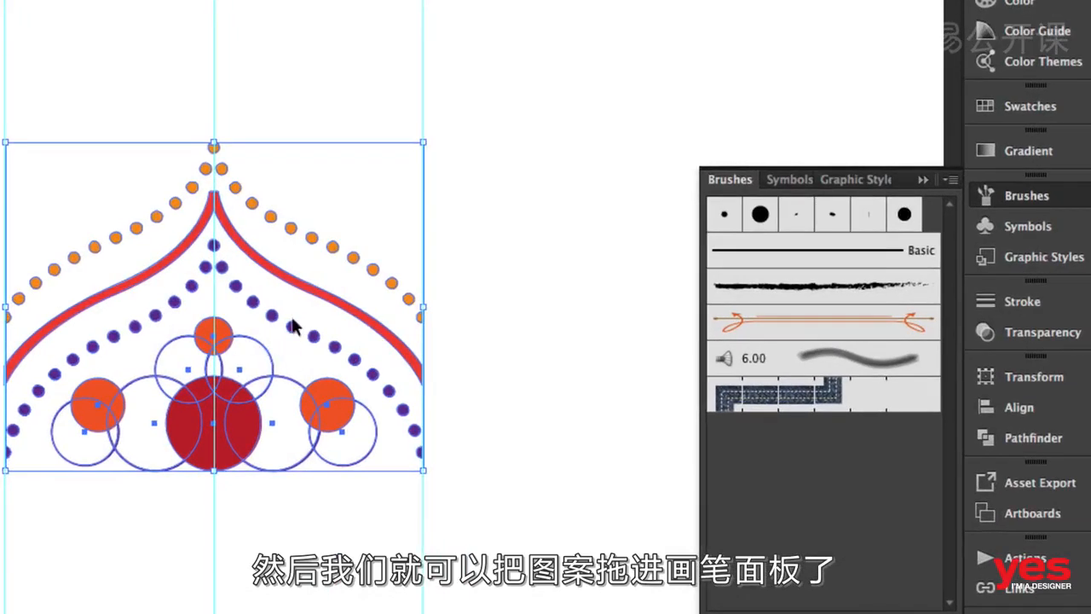
pyautogui.moveTo(297, 335)
pyautogui.mouseDown()
pyautogui.moveTo(725, 480)
pyautogui.moveTo(758, 461)
pyautogui.mouseUp()
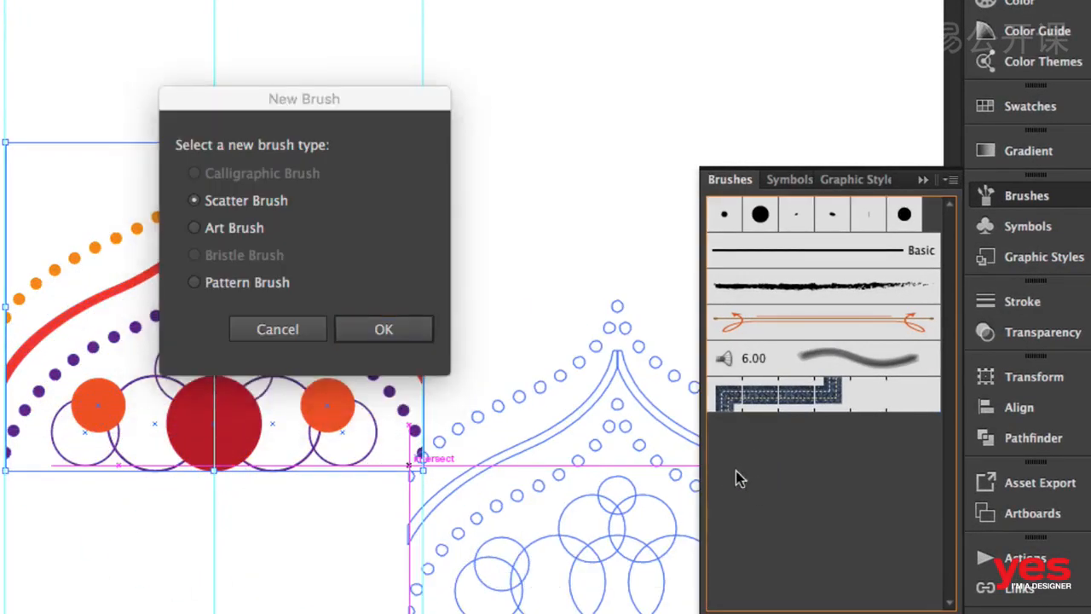
pyautogui.click(240, 285)
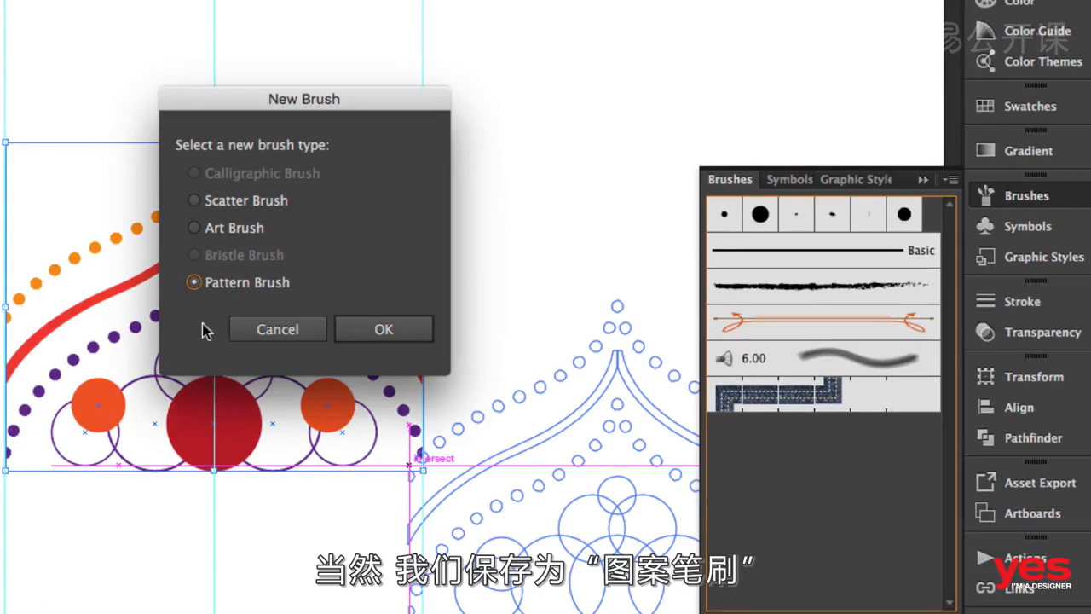
pyautogui.click(384, 330)
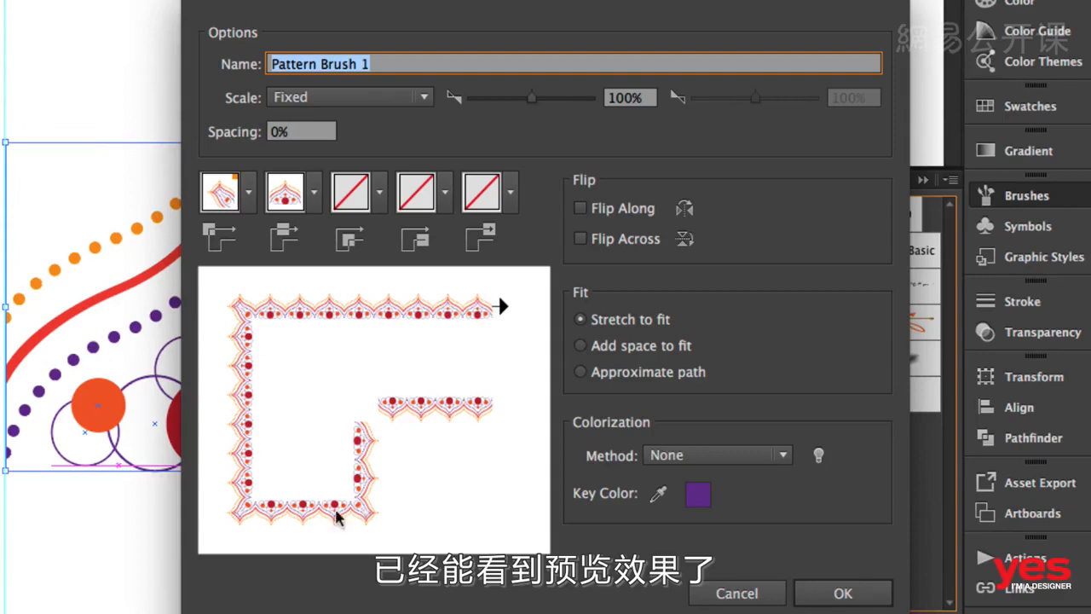
# - Create the pattern brush with Approximate path fitting, an Auto-Centered outer corner tile and a fixed scale of 100%
pyautogui.click(616, 373)
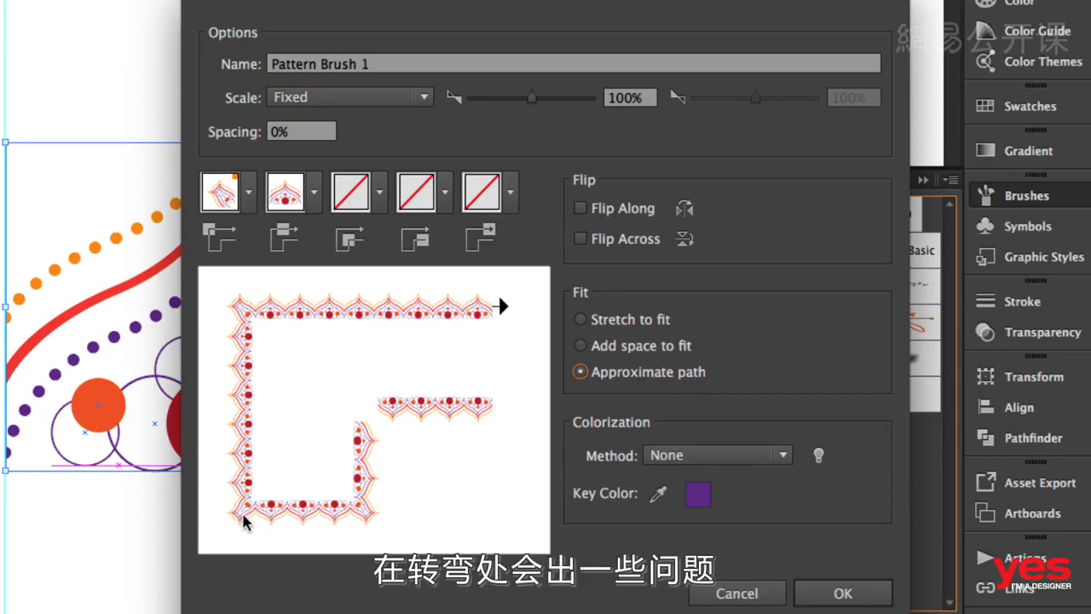
pyautogui.click(248, 193)
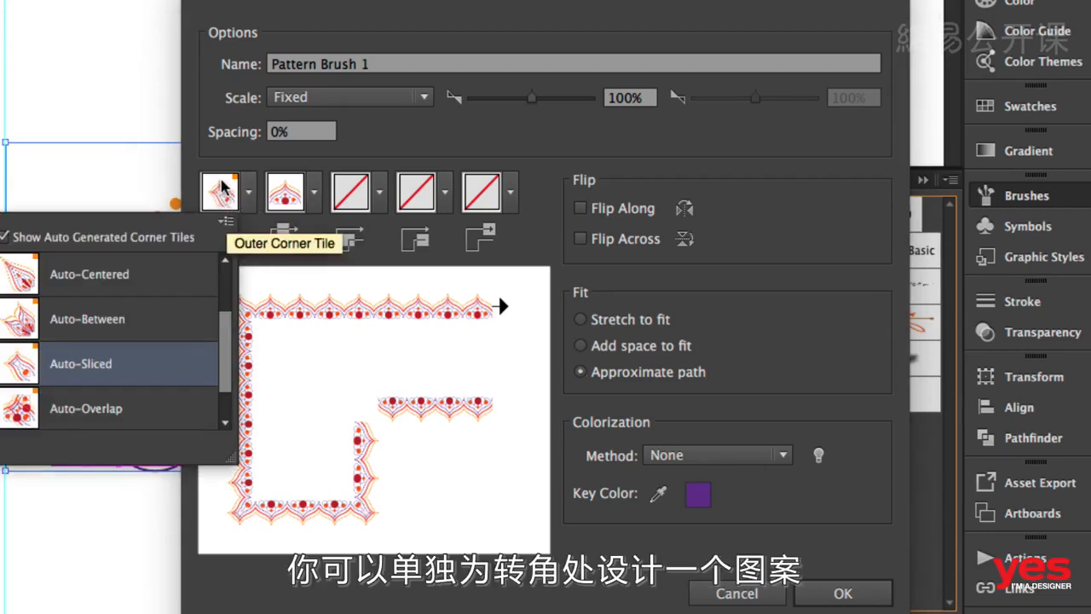
pyautogui.click(100, 274)
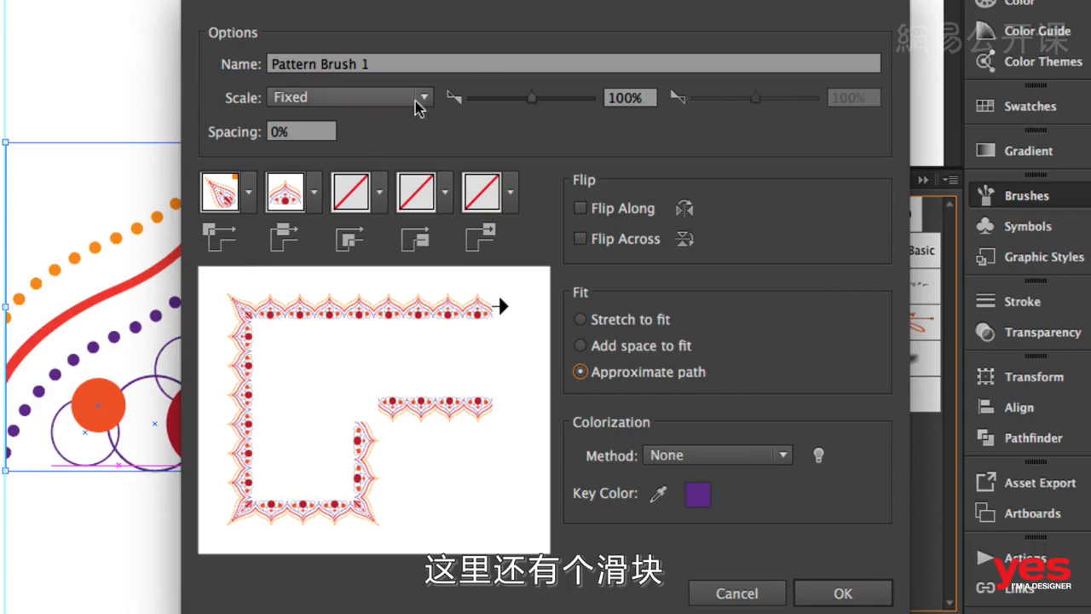
pyautogui.moveTo(533, 99)
pyautogui.mouseDown()
pyautogui.moveTo(512, 100)
pyautogui.moveTo(537, 100)
pyautogui.mouseUp()
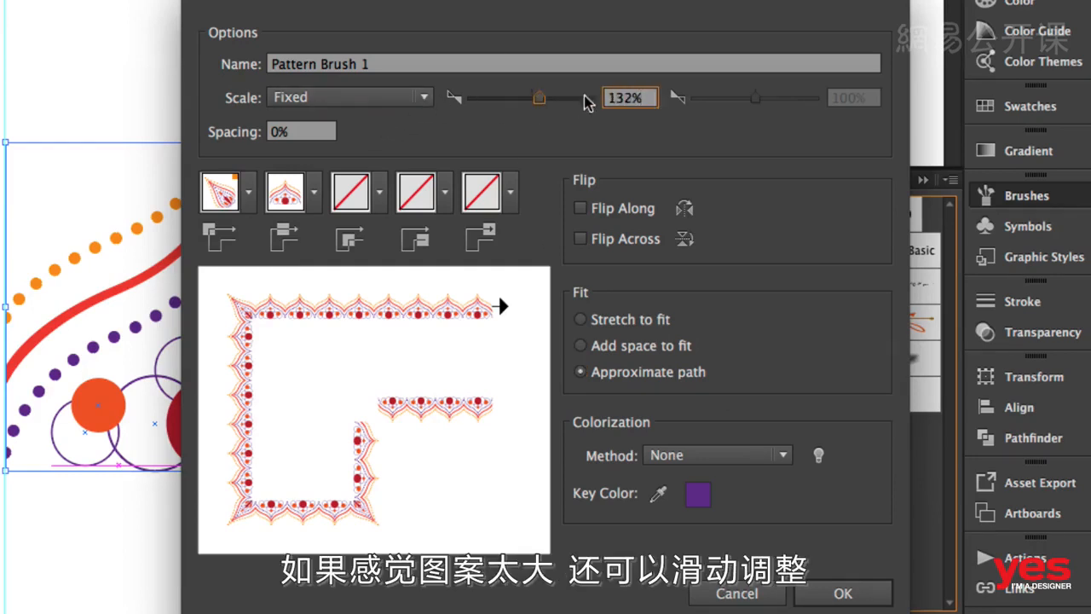
pyautogui.doubleClick(629, 98)
pyautogui.write('100')
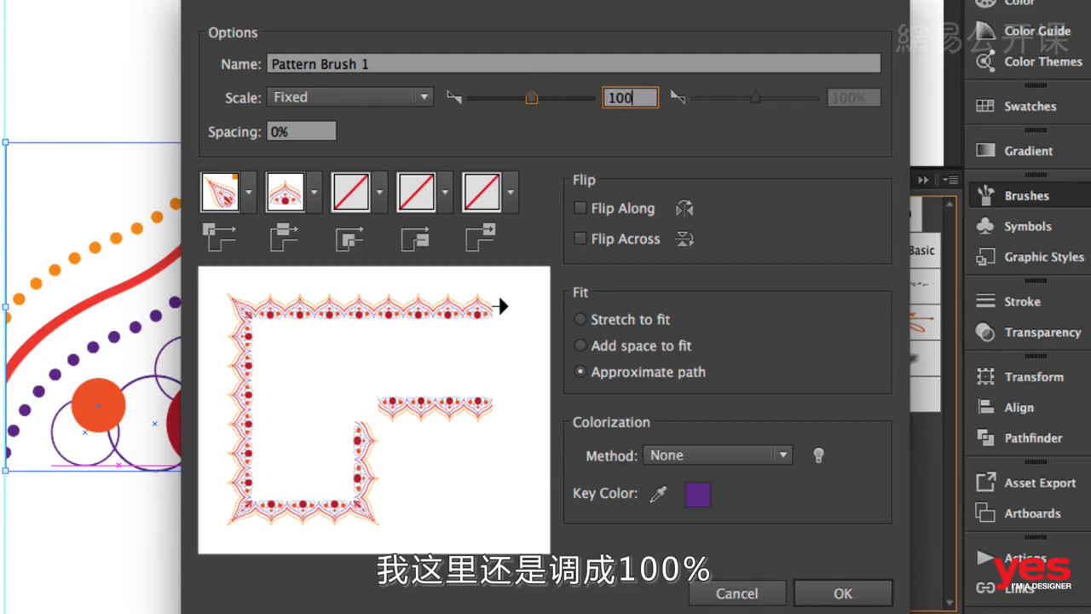
pyautogui.press('Return')
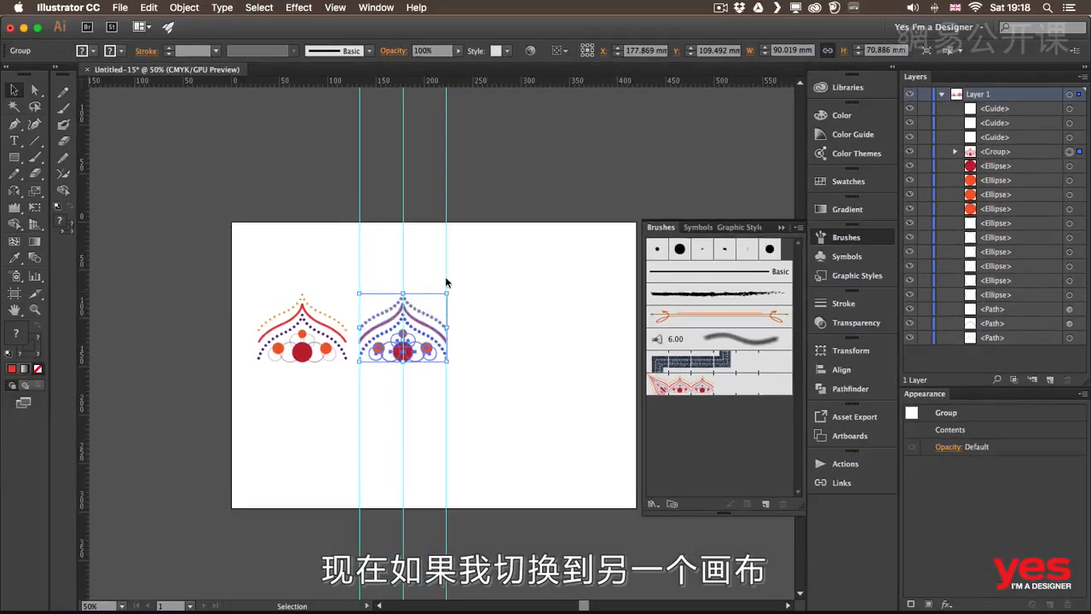
# - Draw a second artboard of similar size beside the first one
pyautogui.hscroll(10, 446, 282)
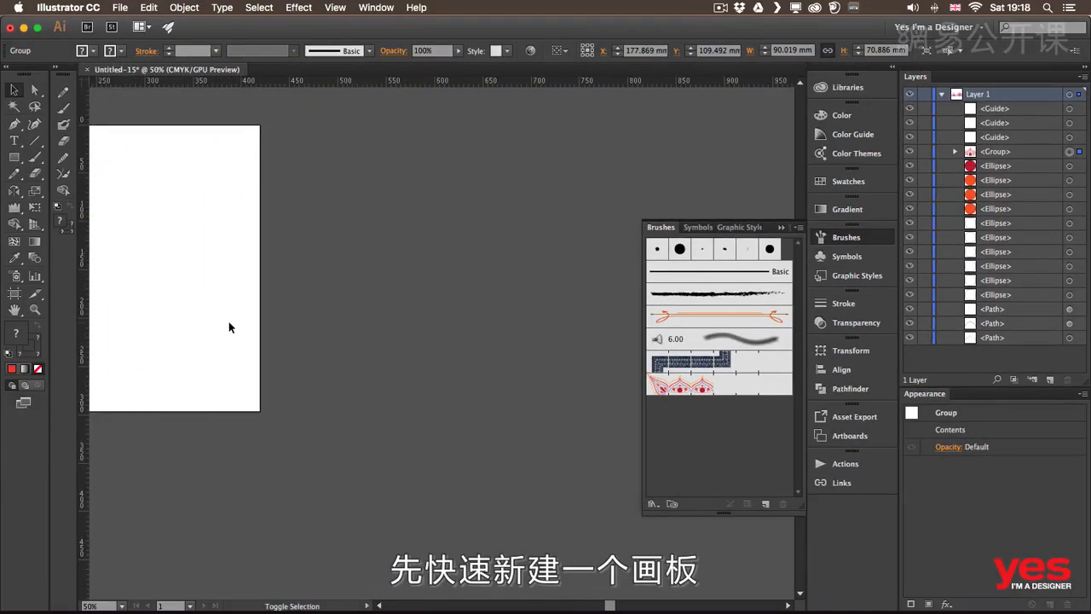
pyautogui.hotkey('shift', 'o')
pyautogui.moveTo(295, 125); pyautogui.dragTo(708, 405)
pyautogui.press('Escape')
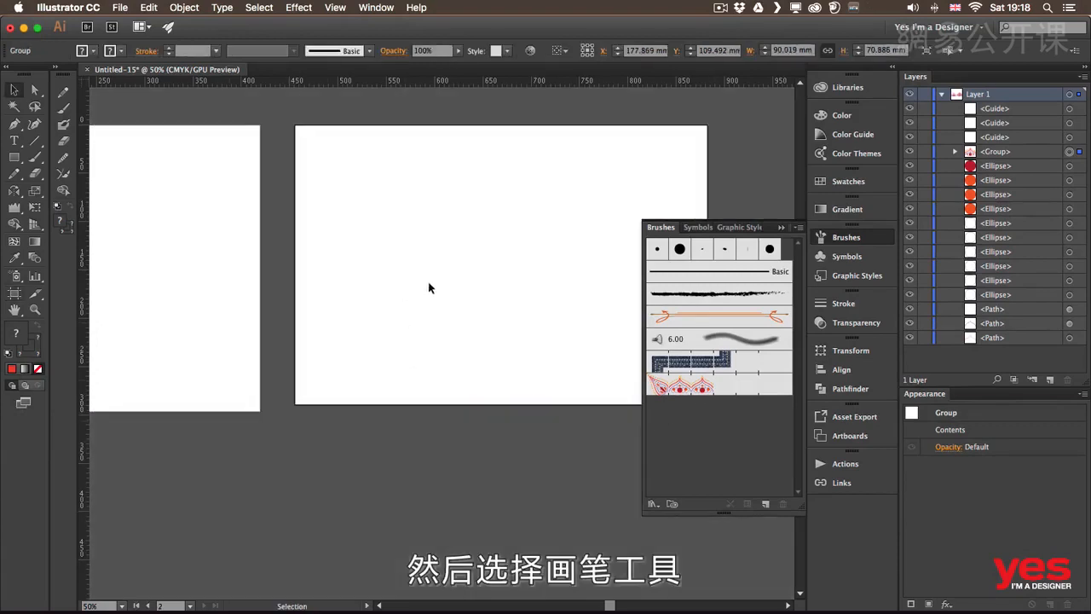
# - Try a wavy Paintbrush stroke with the new pattern brush on the second artboard, and undo it
pyautogui.press('b')
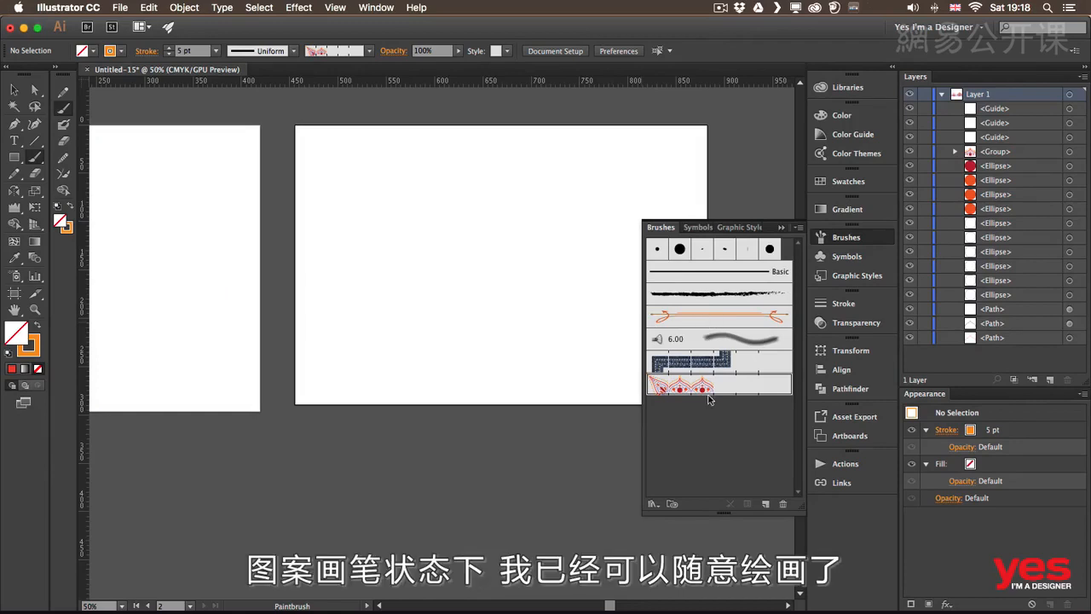
pyautogui.hscroll(5, 421, 302)
pyautogui.scroll(4, 421, 302)
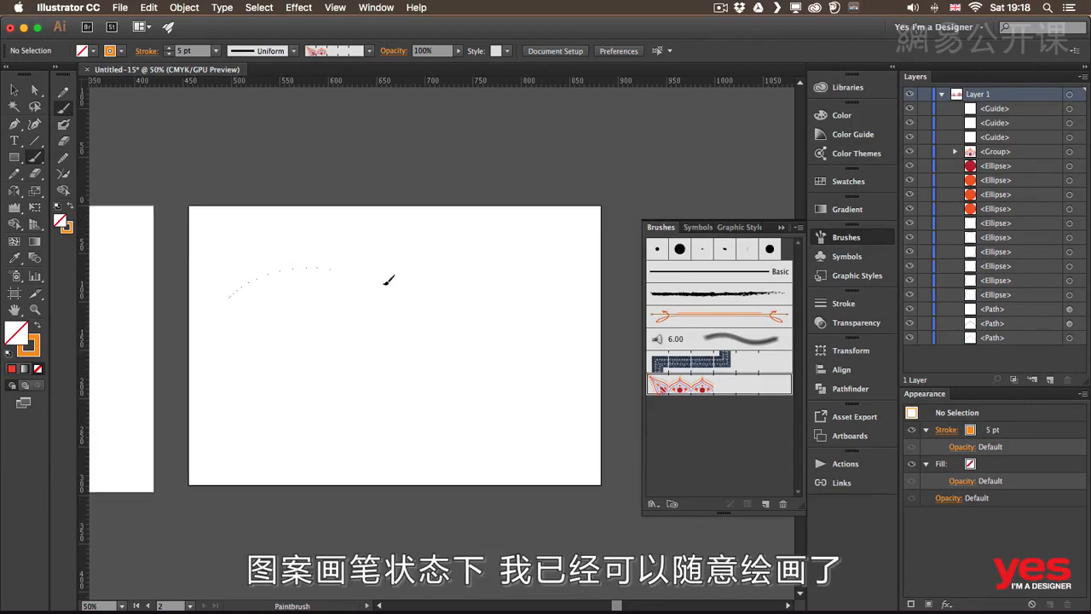
pyautogui.moveTo(384, 284); pyautogui.dragTo(509, 299)
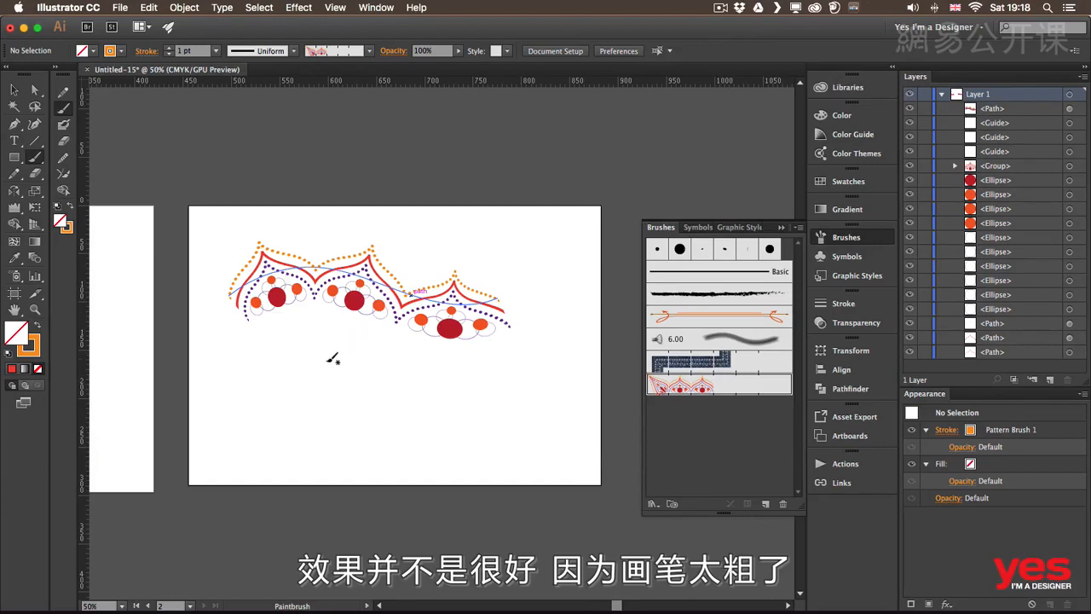
pyautogui.press('super+z')
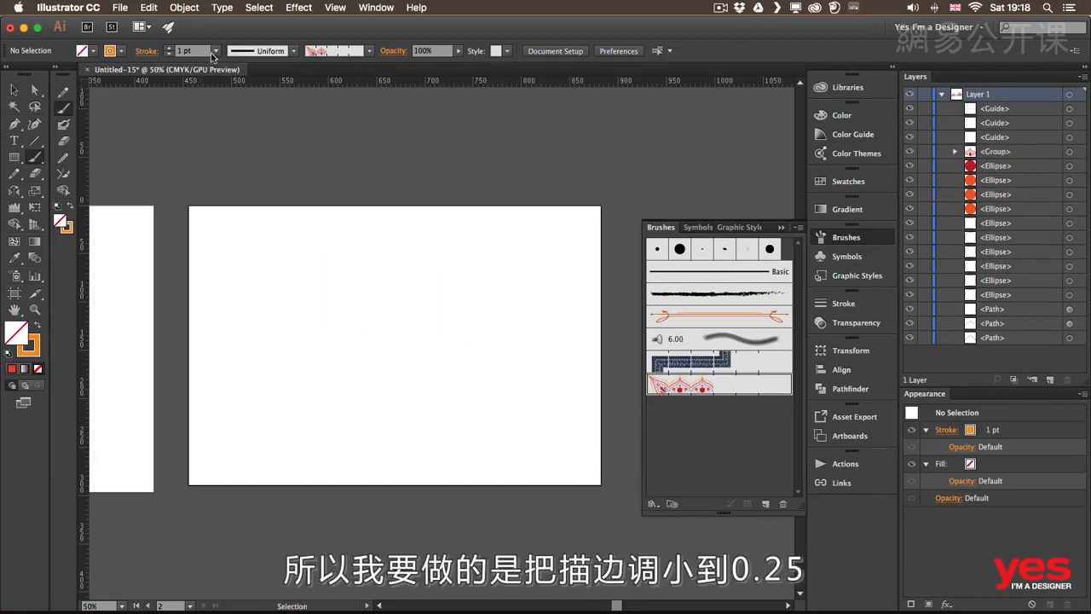
# - Choose a 0.25 pt stroke weight and paint a wavy pattern brush stroke across the upper part of the second artboard
pyautogui.click(217, 52)
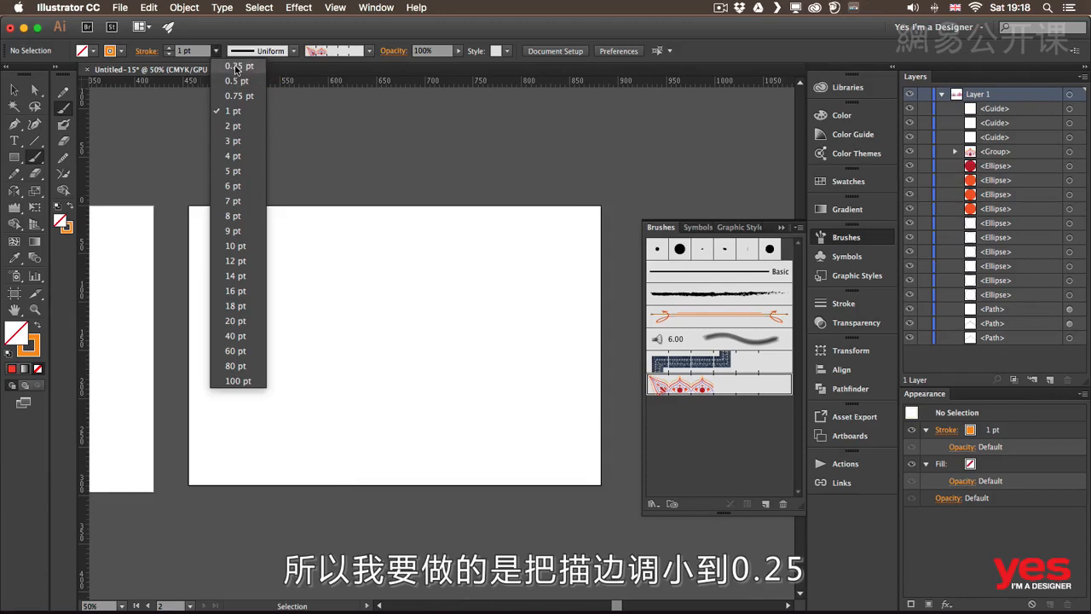
pyautogui.click(238, 67)
pyautogui.moveTo(242, 318)
pyautogui.mouseDown()
pyautogui.moveTo(344, 275)
pyautogui.moveTo(556, 256)
pyautogui.mouseUp()
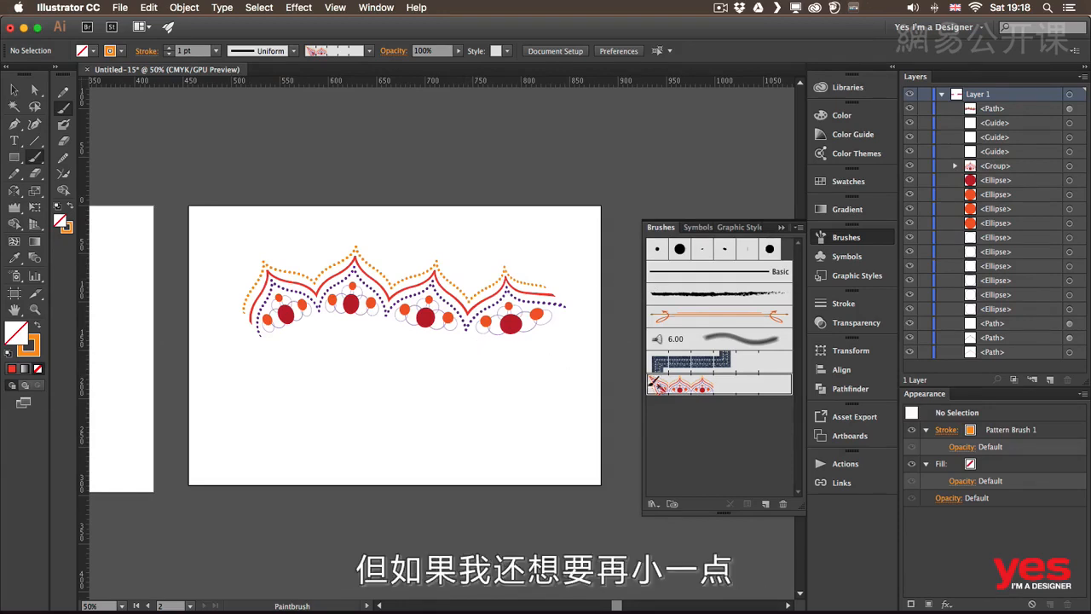
# - Reduce the pattern brush's fixed scale to 42% with Preview enabled, and apply the change to existing strokes
pyautogui.doubleClick(741, 390)
pyautogui.moveTo(529, 177); pyautogui.dragTo(524, 178)
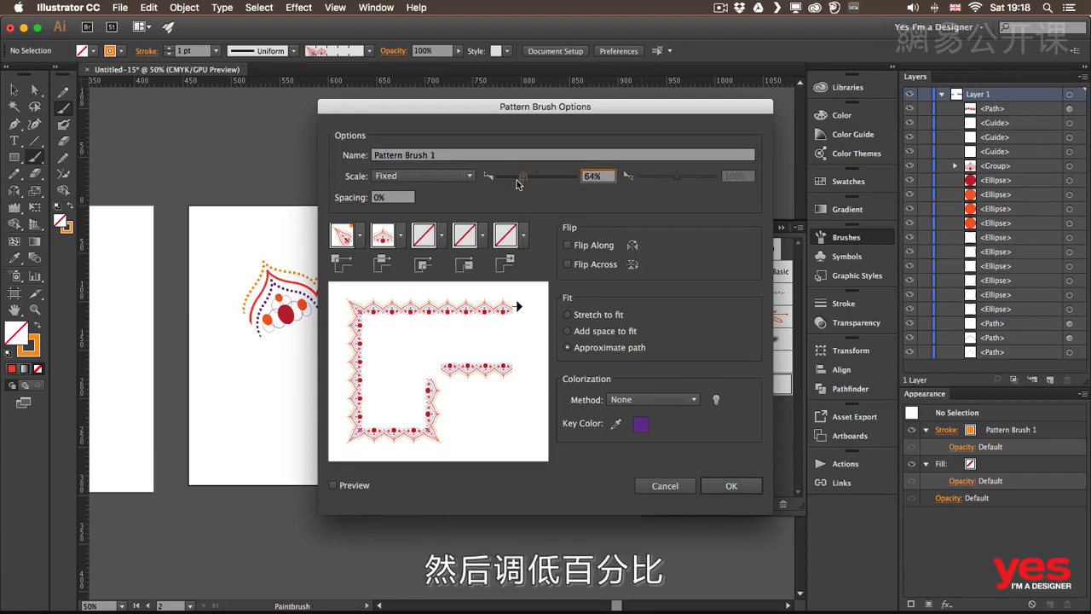
pyautogui.click(333, 484)
pyautogui.moveTo(459, 112); pyautogui.dragTo(686, 104)
pyautogui.moveTo(751, 167); pyautogui.dragTo(738, 168)
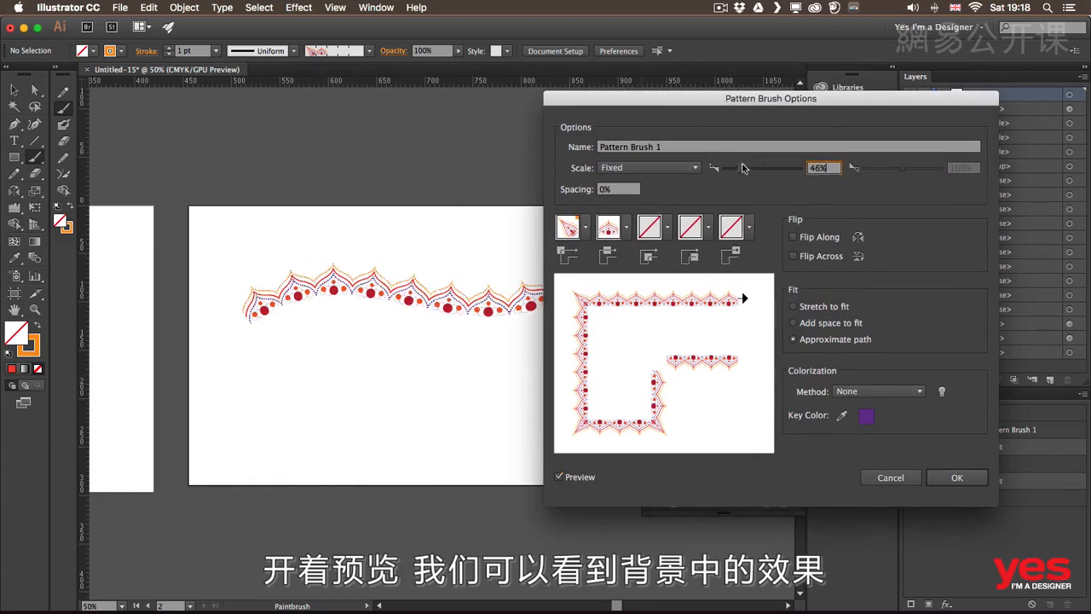
pyautogui.moveTo(710, 99)
pyautogui.mouseDown()
pyautogui.moveTo(890, 100)
pyautogui.moveTo(642, 99)
pyautogui.mouseUp()
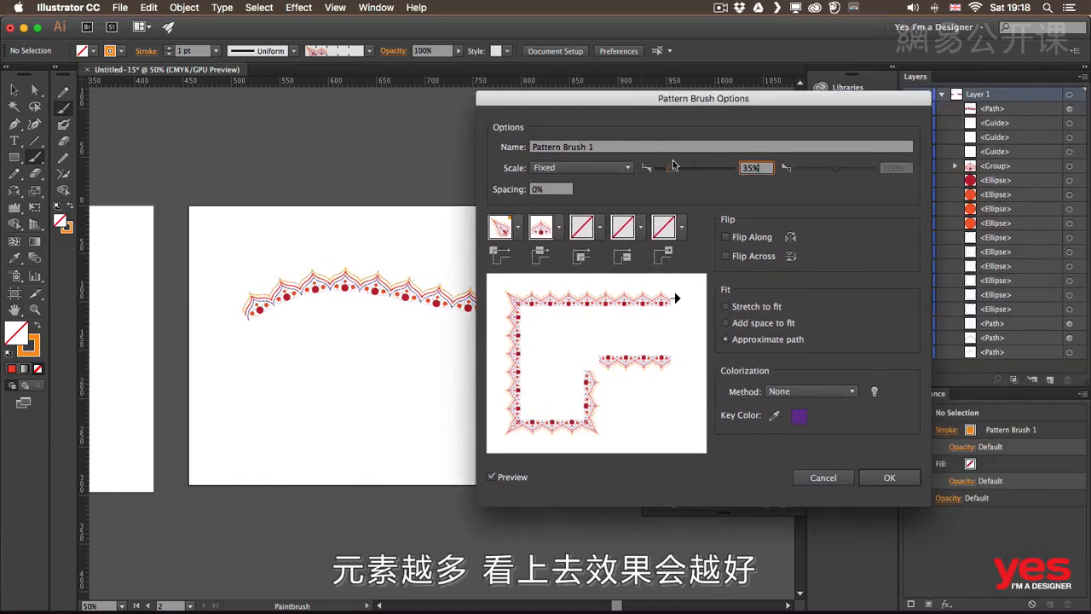
pyautogui.moveTo(672, 170); pyautogui.dragTo(677, 172)
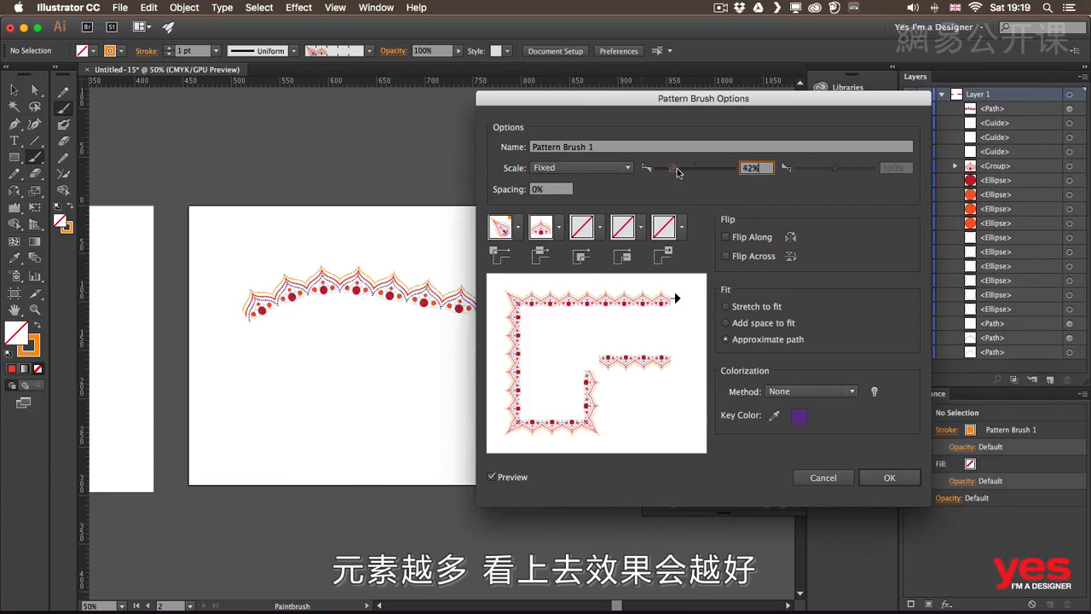
pyautogui.click(888, 479)
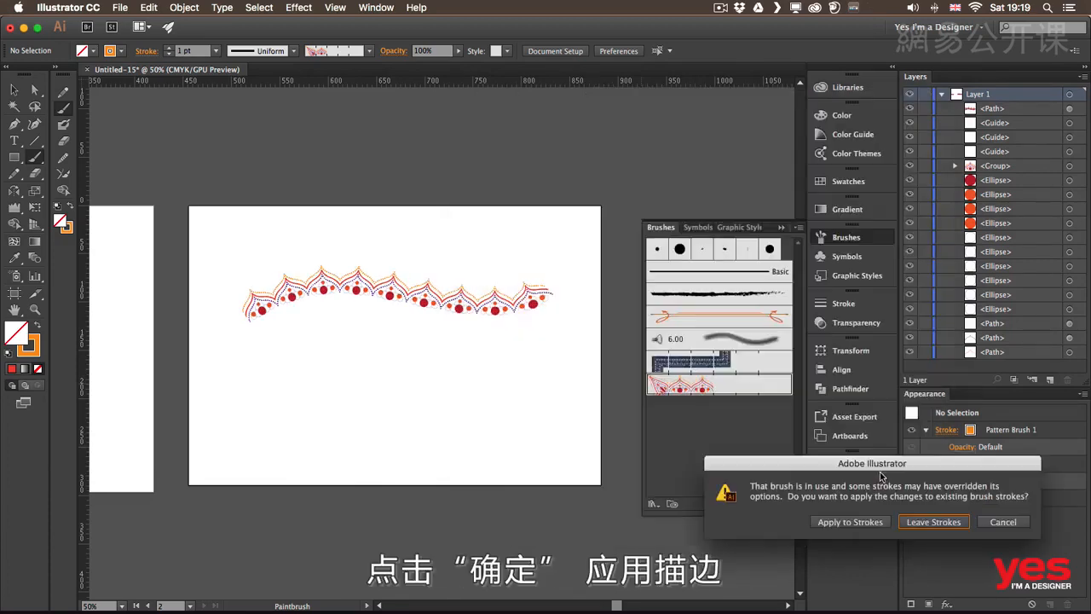
pyautogui.click(853, 523)
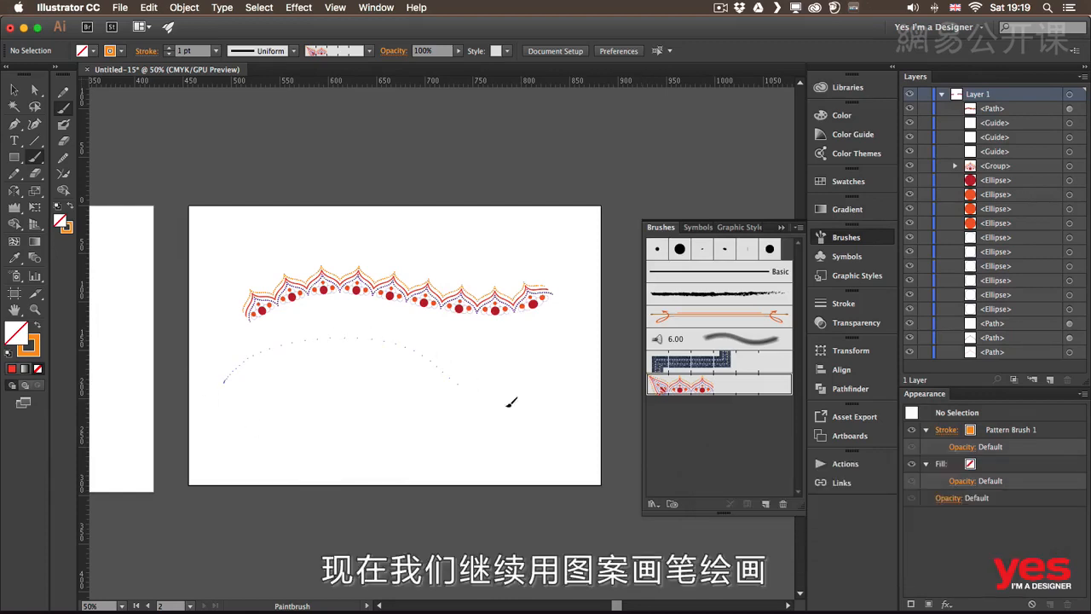
# - Paint a second wavy stroke below the first and another one crossing both diagonally with the pattern brush
pyautogui.moveTo(511, 402); pyautogui.dragTo(552, 374)
pyautogui.press('super+equal')
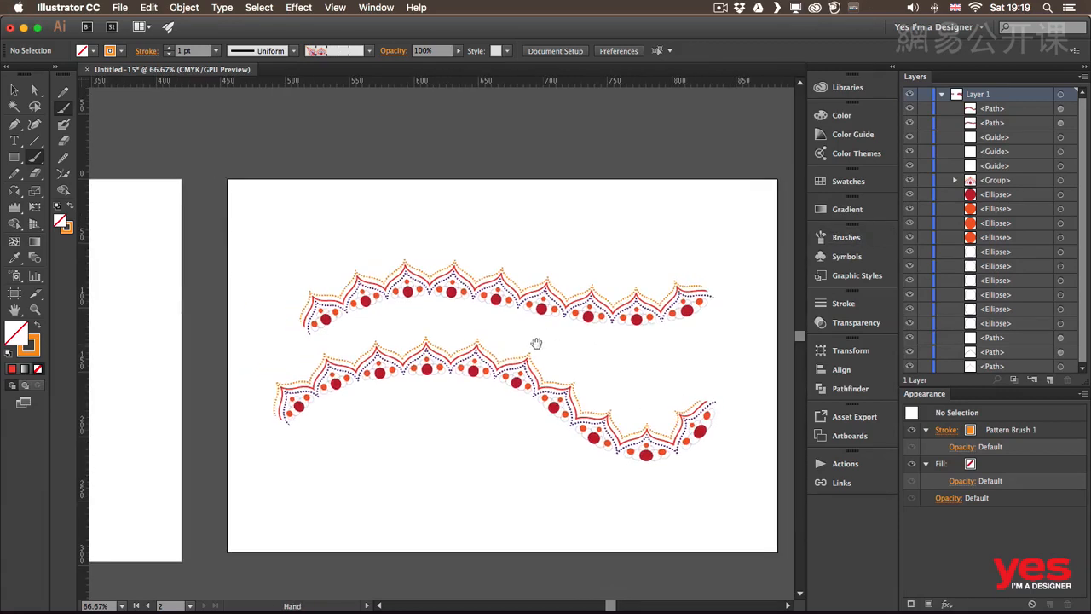
pyautogui.hscroll(-3, 500, 345)
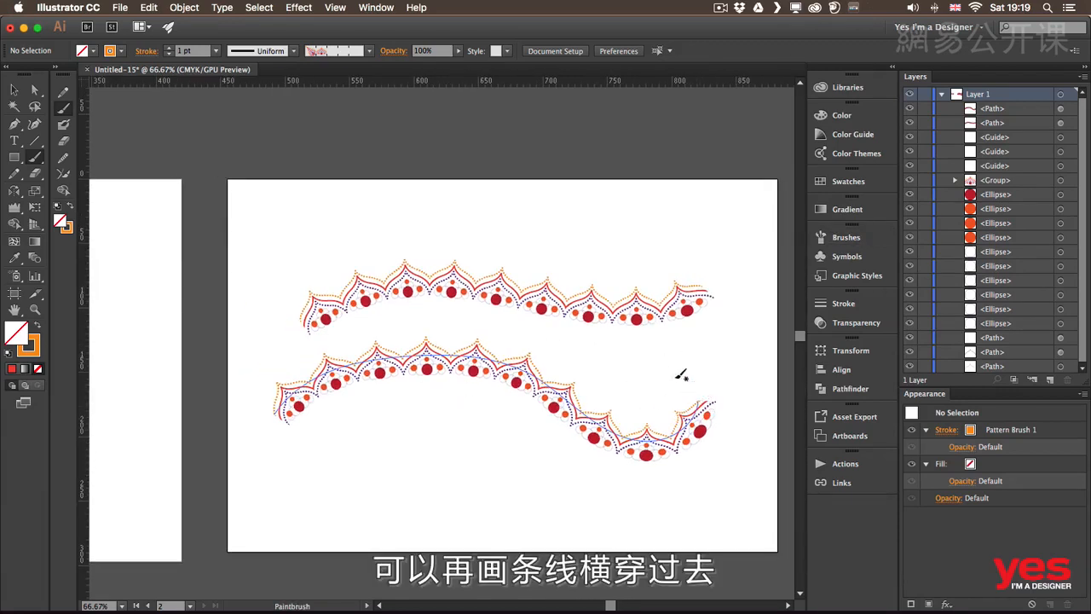
pyautogui.moveTo(628, 219)
pyautogui.mouseDown()
pyautogui.moveTo(587, 229)
pyautogui.moveTo(394, 457)
pyautogui.moveTo(372, 440)
pyautogui.mouseUp()
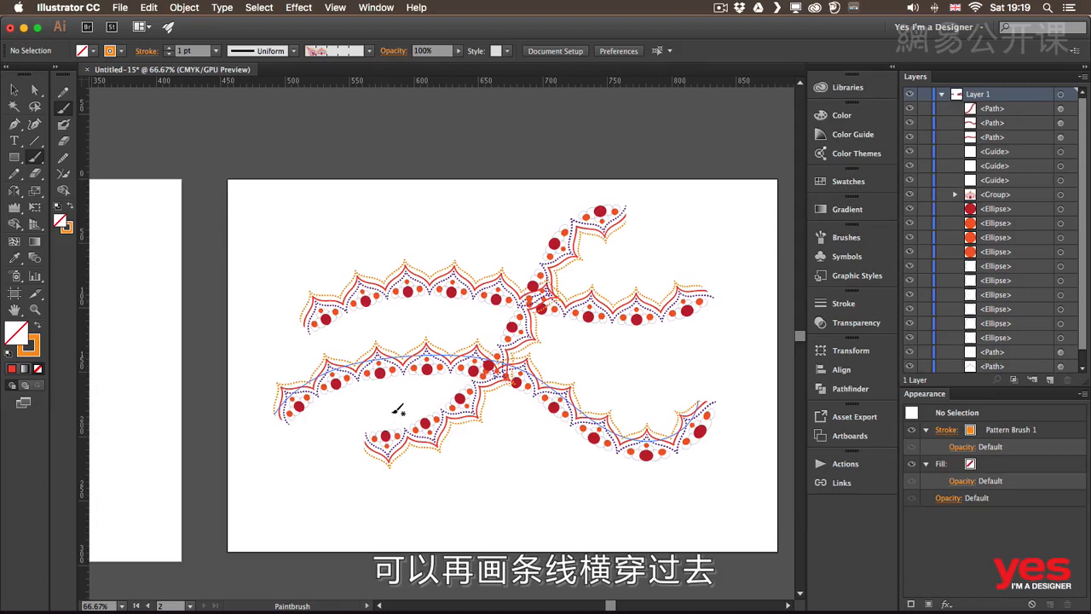
# - Select all the painted strokes on the second artboard and delete them
pyautogui.press('v')
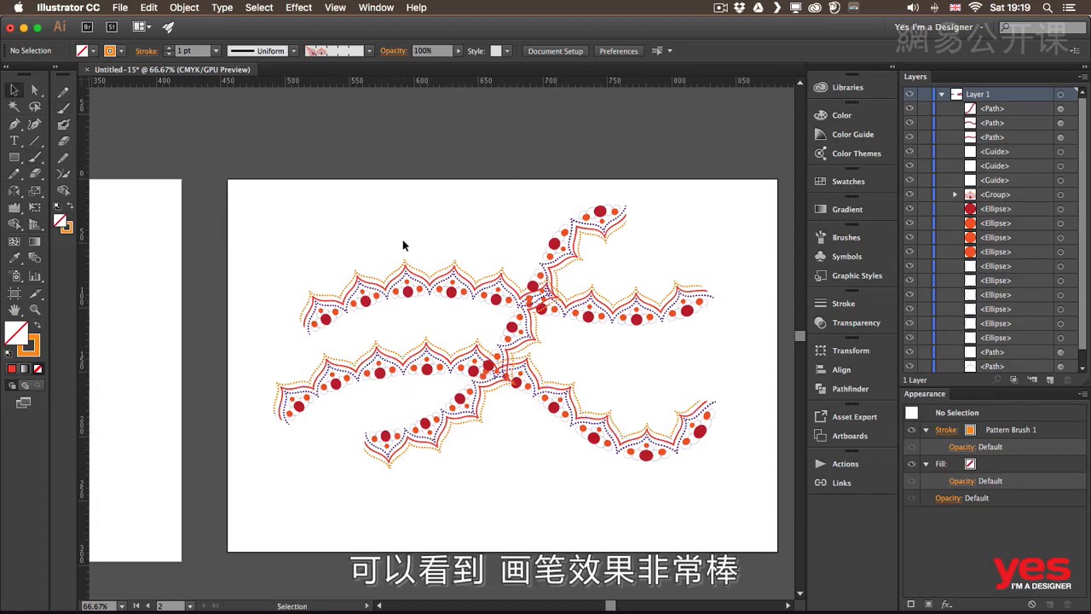
pyautogui.moveTo(373, 188); pyautogui.dragTo(674, 454)
pyautogui.press('Delete')
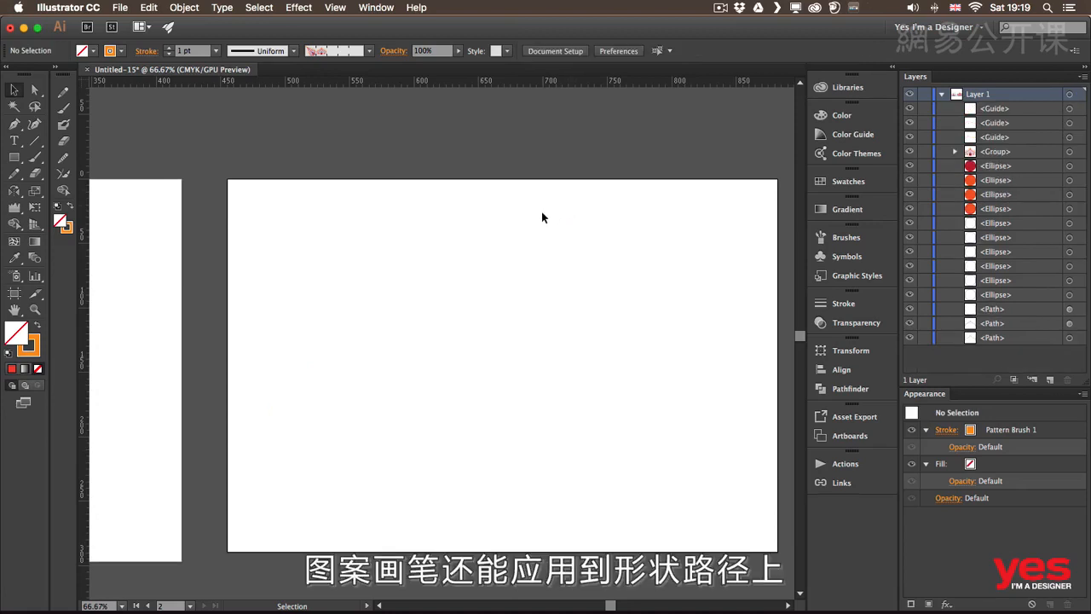
# - Draw a circle about 193 mm in diameter in the middle of the second artboard
pyautogui.press('l')
pyautogui.moveTo(383, 265); pyautogui.dragTo(628, 458)
pyautogui.press('v')
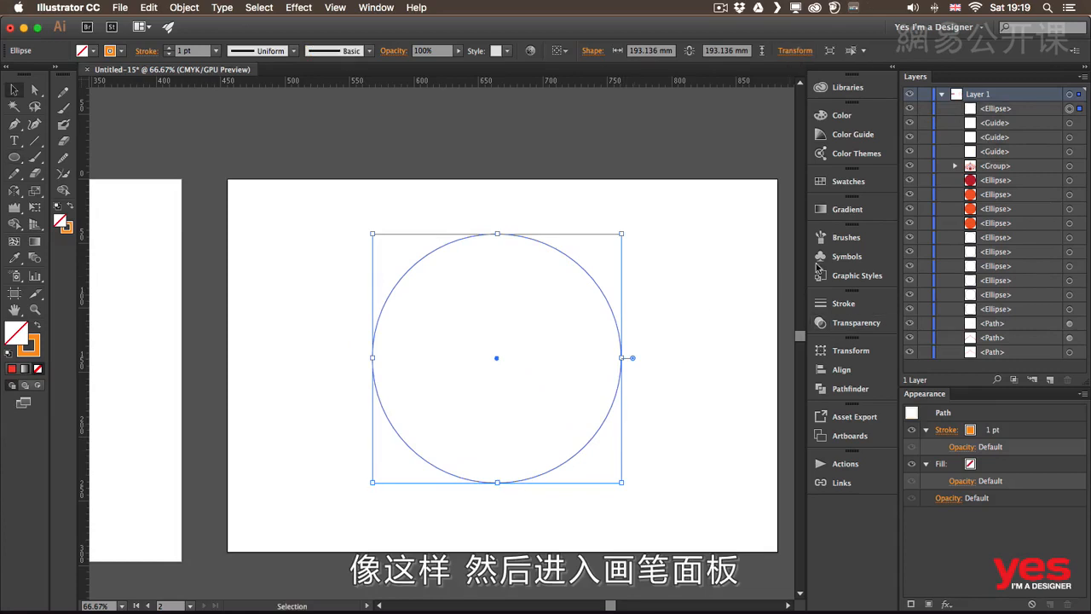
# - Apply the arch pattern brush to the circle and deselect it
pyautogui.click(836, 238)
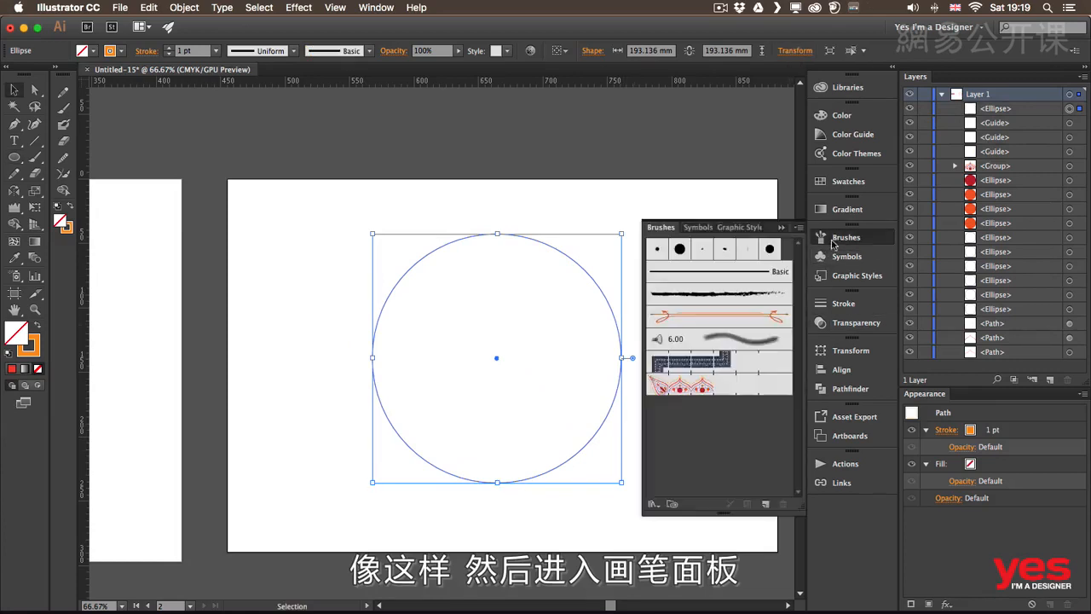
pyautogui.click(714, 391)
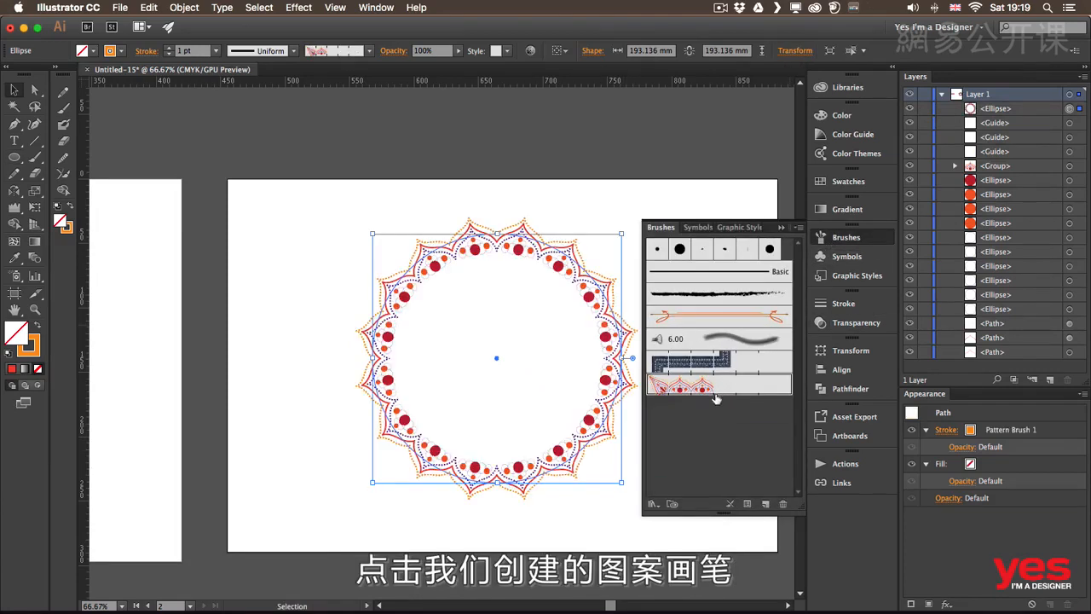
pyautogui.click(847, 239)
pyautogui.click(710, 282)
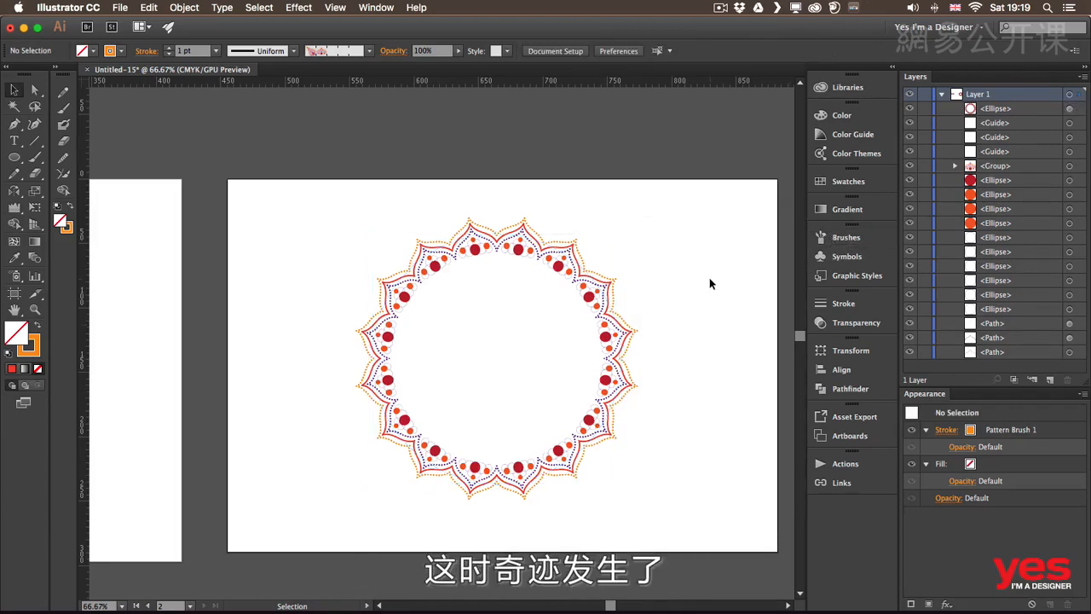
# - Paste a copy of the patterned circle in place and scale it down about its centre to about 133 mm
pyautogui.press('super+1')
pyautogui.moveTo(609, 159); pyautogui.dragTo(474, 197)
pyautogui.press('a')
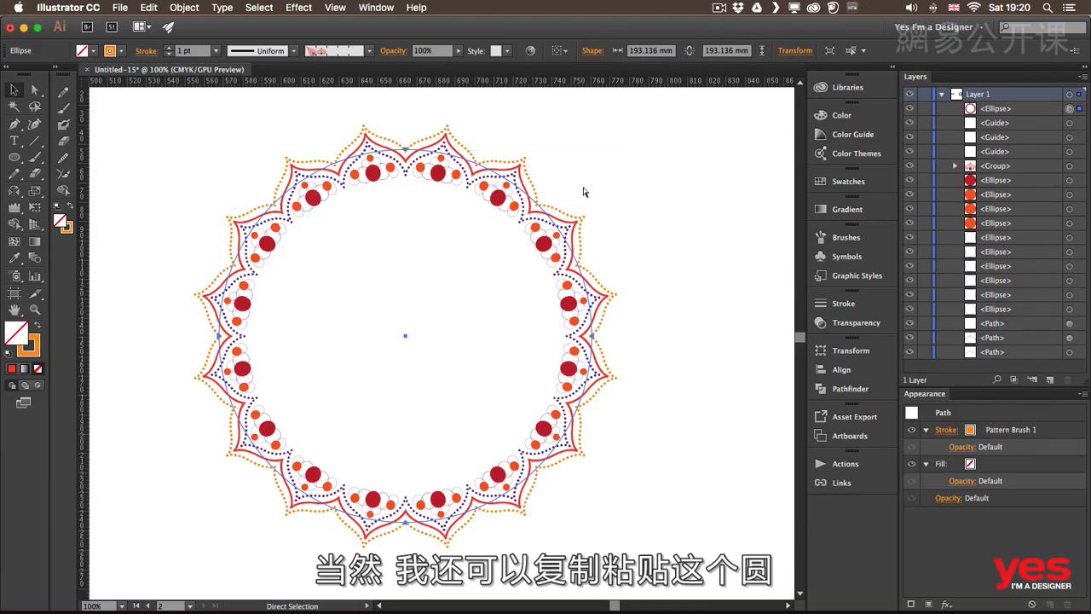
pyautogui.press('super+c')
pyautogui.press('super+f')
pyautogui.press('v')
pyautogui.moveTo(597, 156)
pyautogui.mouseDown()
pyautogui.moveTo(563, 169)
pyautogui.moveTo(535, 207)
pyautogui.mouseUp()
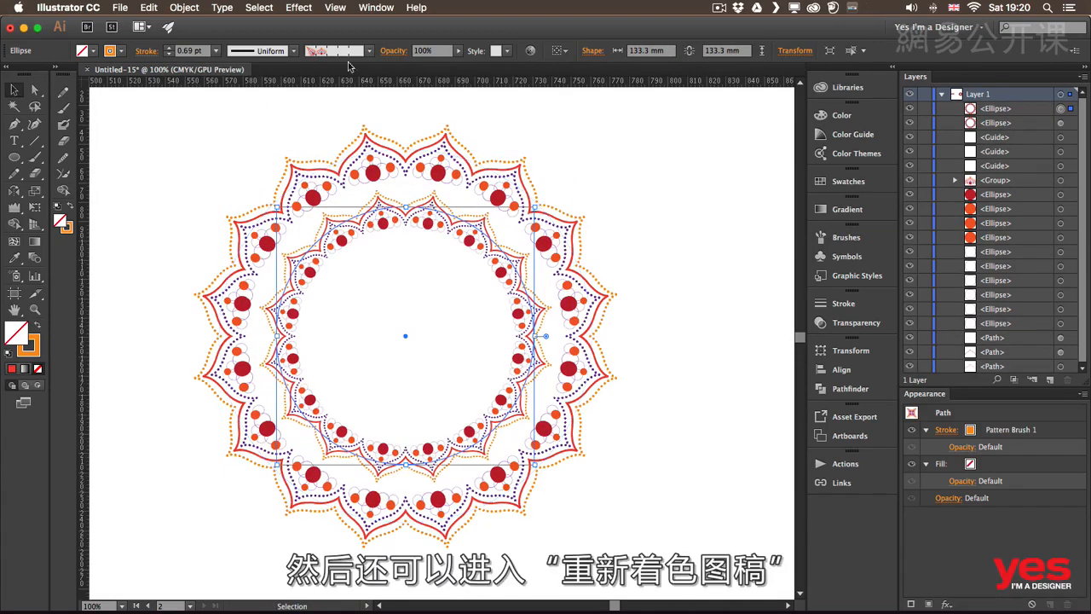
# - Recolor the inner ring by shifting its linked harmony colours to a blue base with hue about 231°, and enlarge the ring slightly from its centre
pyautogui.click(530, 50)
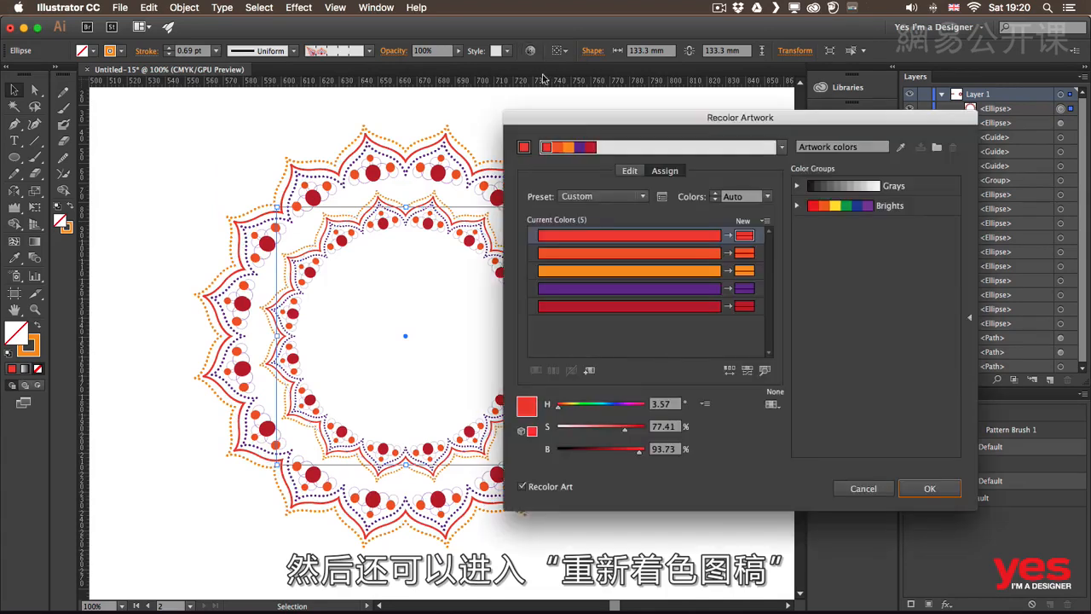
pyautogui.click(643, 167)
pyautogui.moveTo(718, 111); pyautogui.dragTo(785, 80)
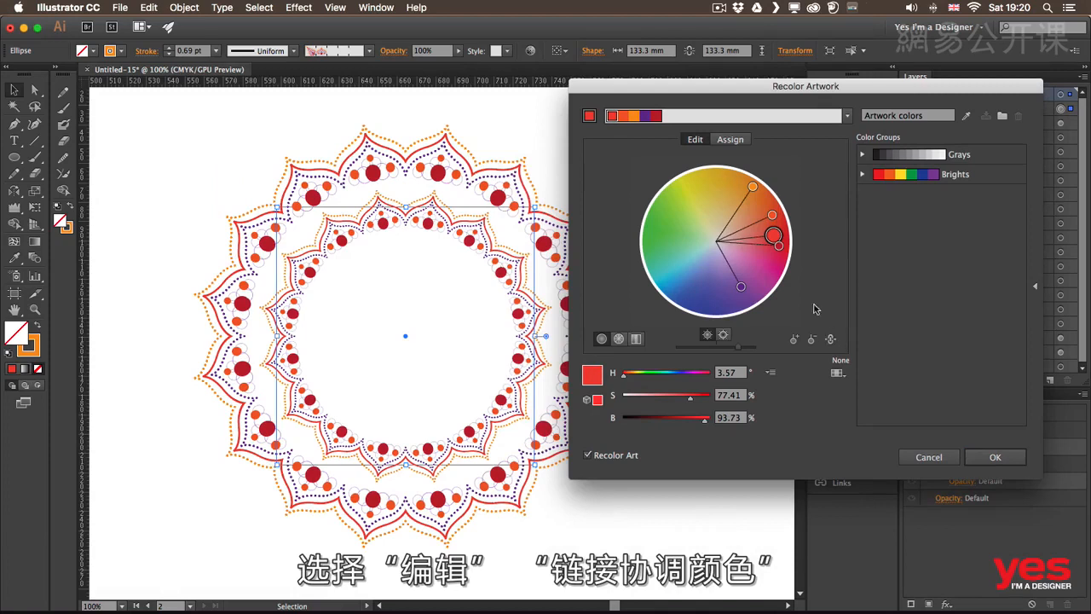
pyautogui.moveTo(773, 236)
pyautogui.mouseDown()
pyautogui.moveTo(772, 260)
pyautogui.moveTo(754, 273)
pyautogui.moveTo(695, 290)
pyautogui.mouseUp()
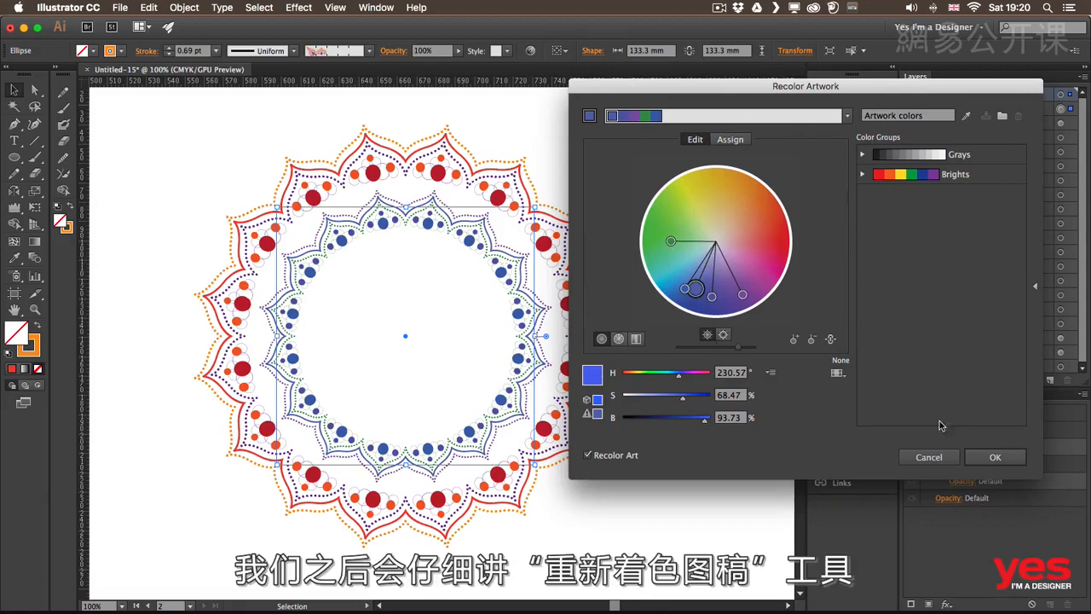
pyautogui.click(995, 457)
pyautogui.moveTo(534, 207)
pyautogui.mouseDown()
pyautogui.moveTo(561, 181)
pyautogui.moveTo(550, 190)
pyautogui.mouseUp()
pyautogui.click(626, 177)
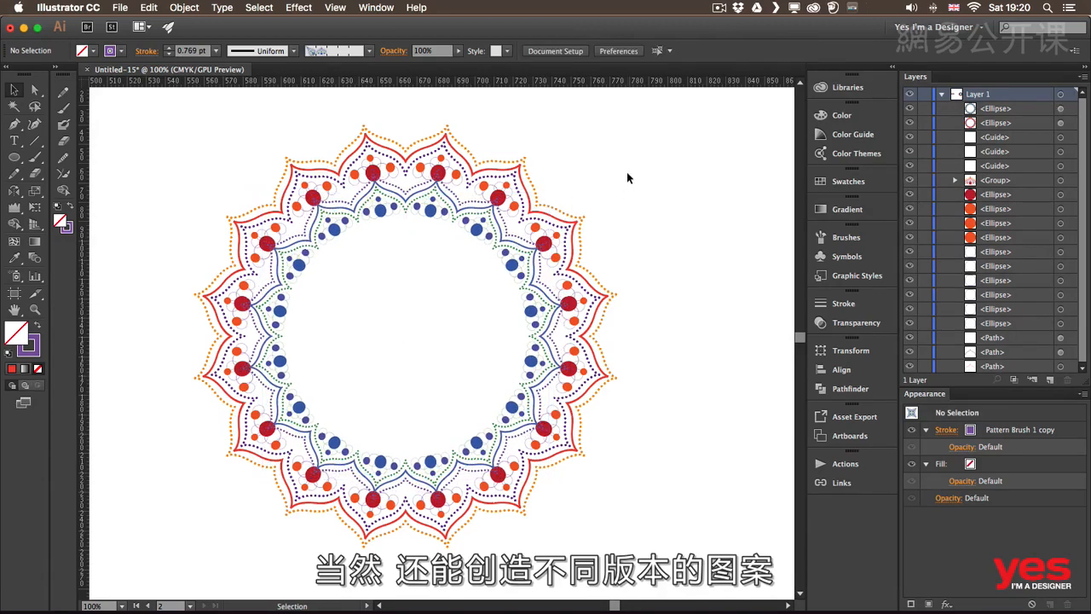